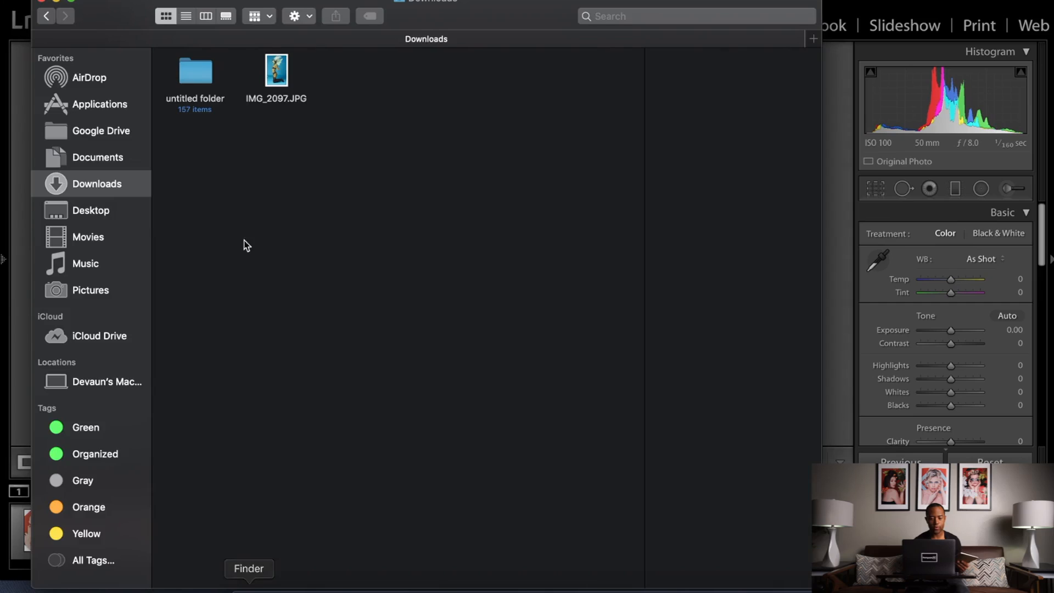
# - Move IMG_2097.JPG from Downloads into the Refine folder on the Desktop and switch back to Lightroom
pyautogui.click(277, 77)
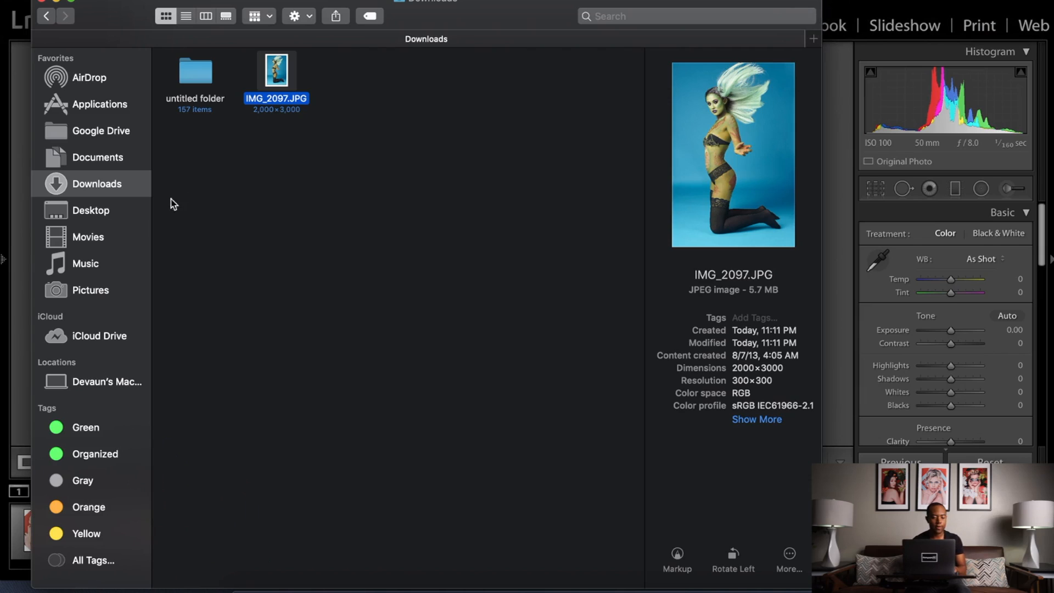
pyautogui.rightClick(106, 220)
pyautogui.click(192, 221)
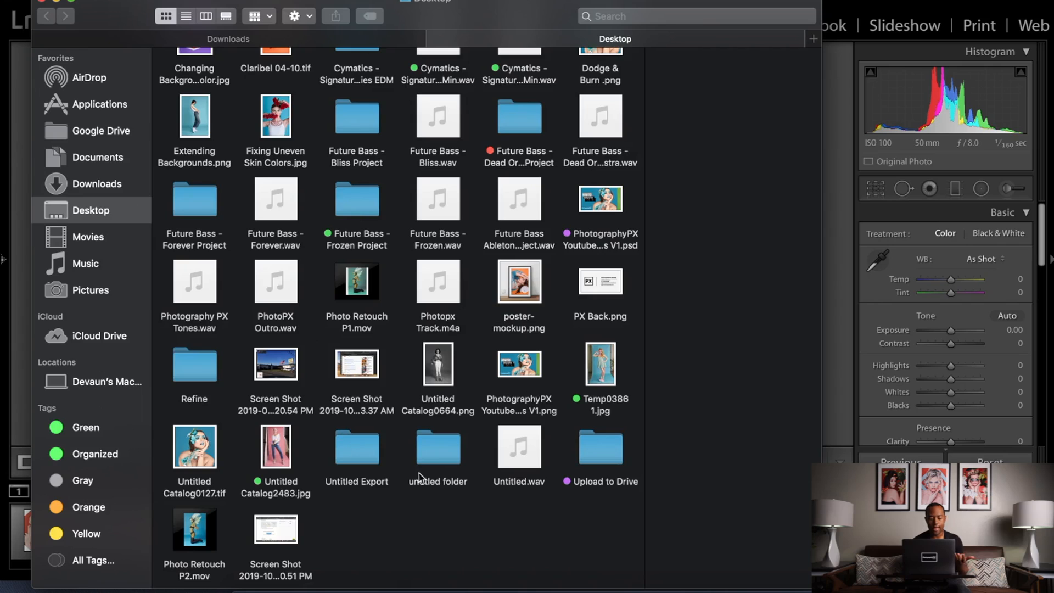
pyautogui.doubleClick(196, 360)
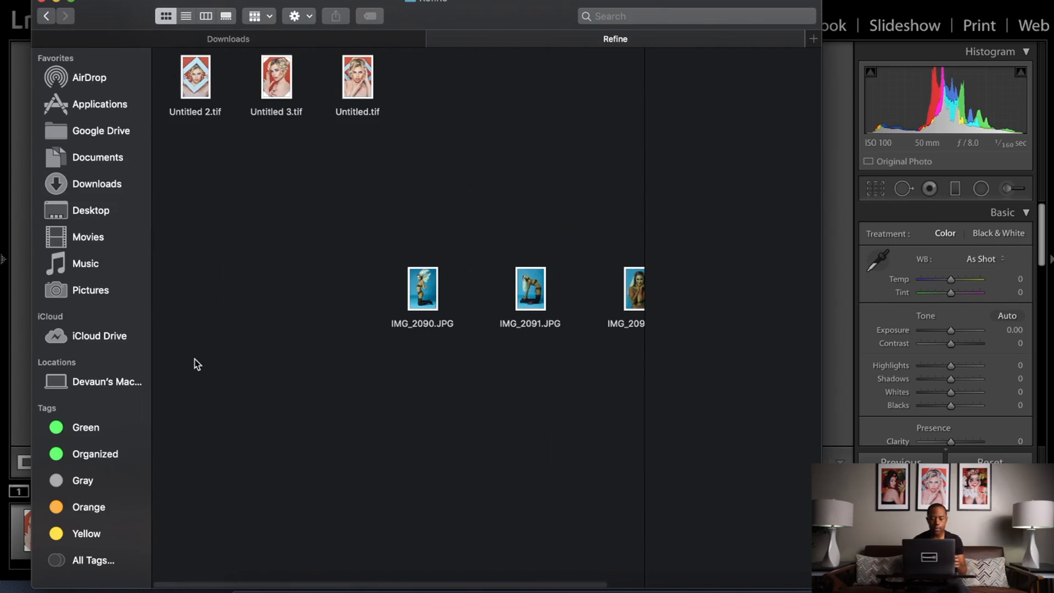
pyautogui.click(227, 43)
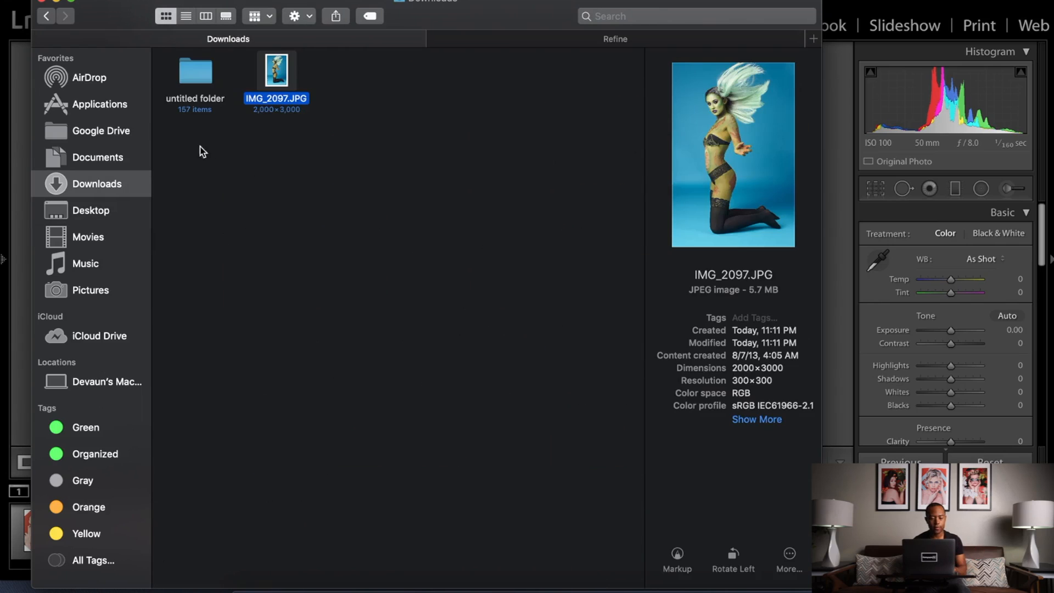
pyautogui.moveTo(273, 85); pyautogui.dragTo(482, 185)
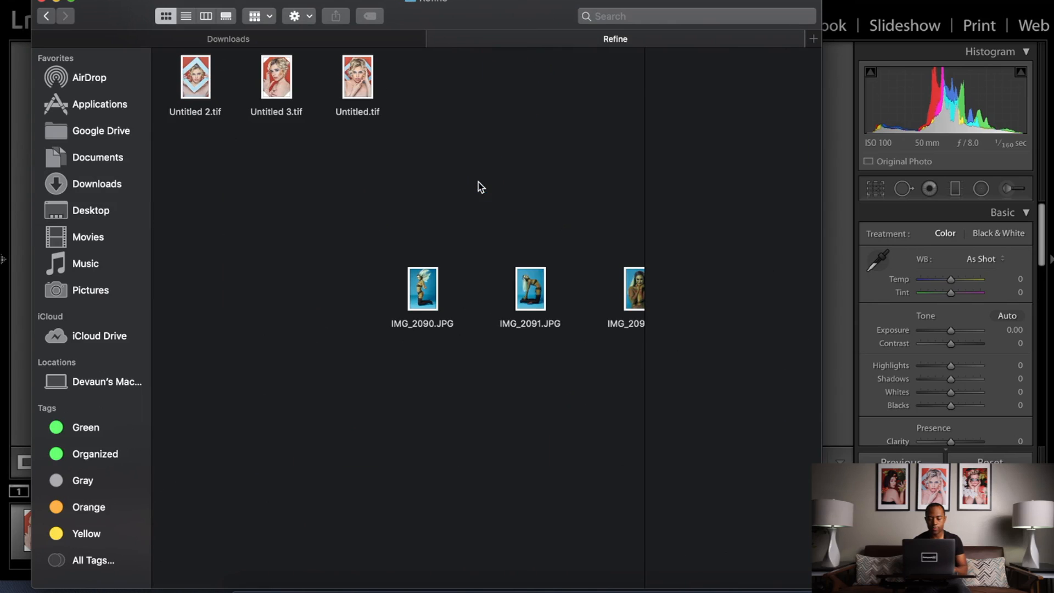
pyautogui.click(536, 248)
pyautogui.click(893, 7)
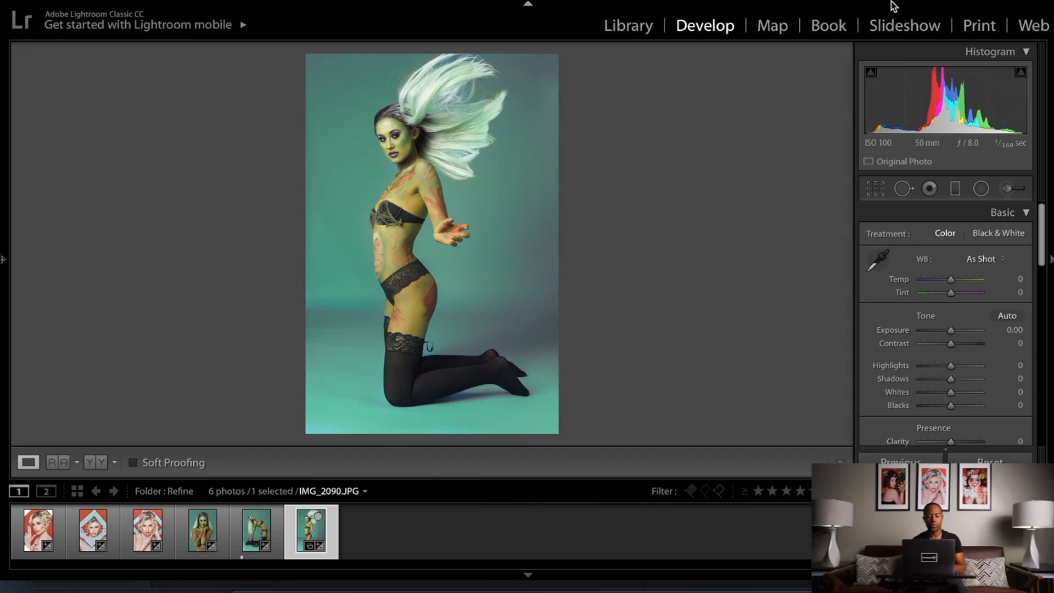
pyautogui.moveTo(7, 252)
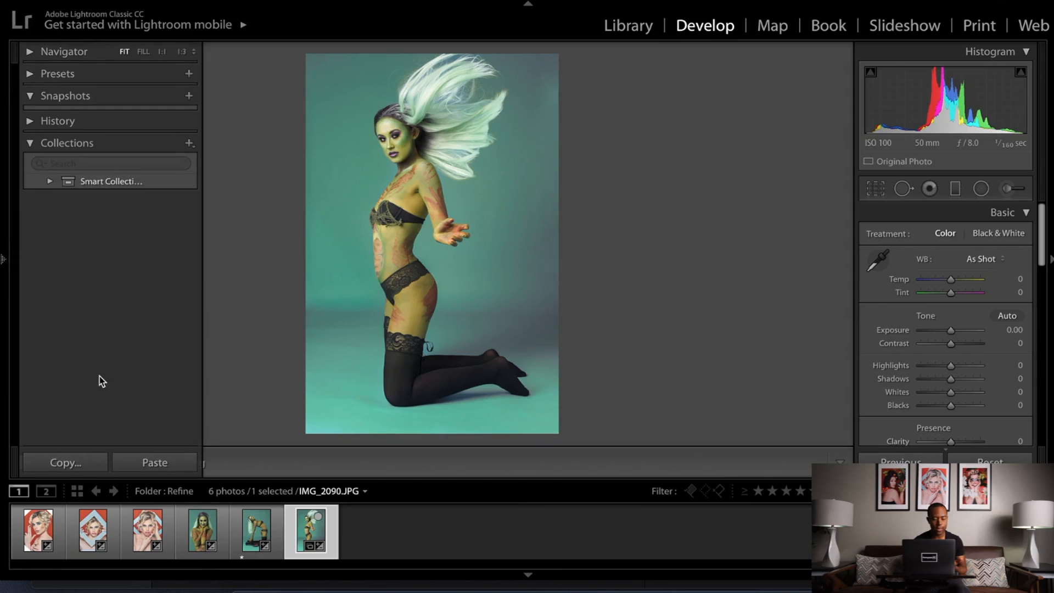
pyautogui.rightClick(388, 537)
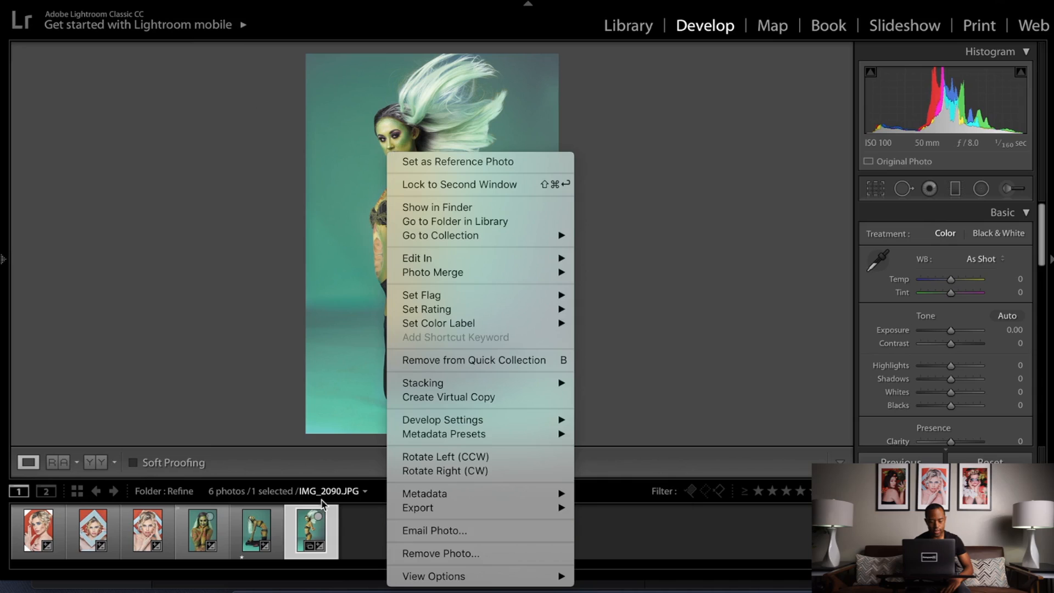
pyautogui.click(8, 262)
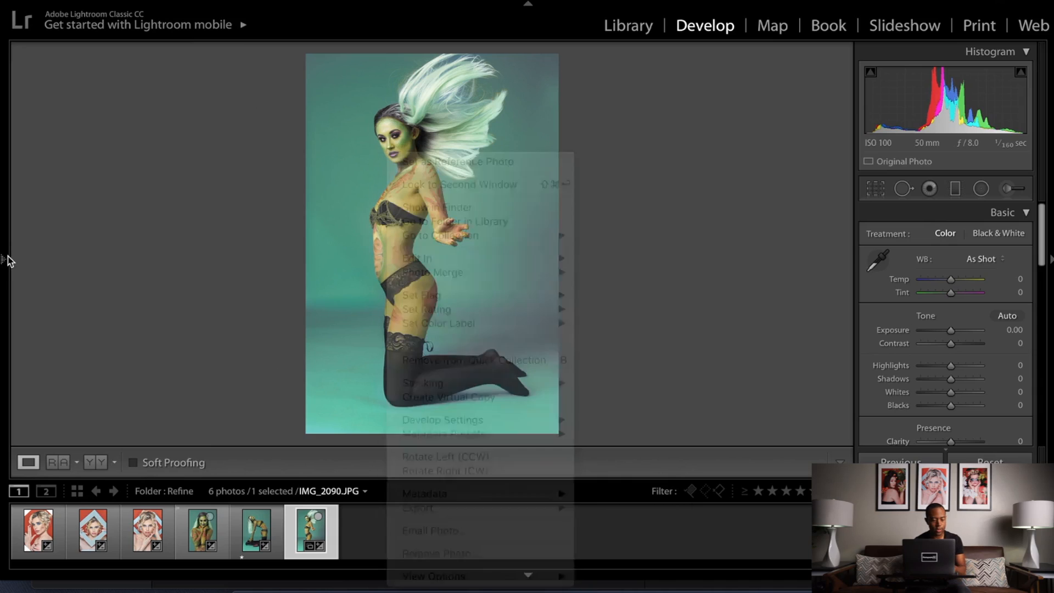
pyautogui.click(7, 261)
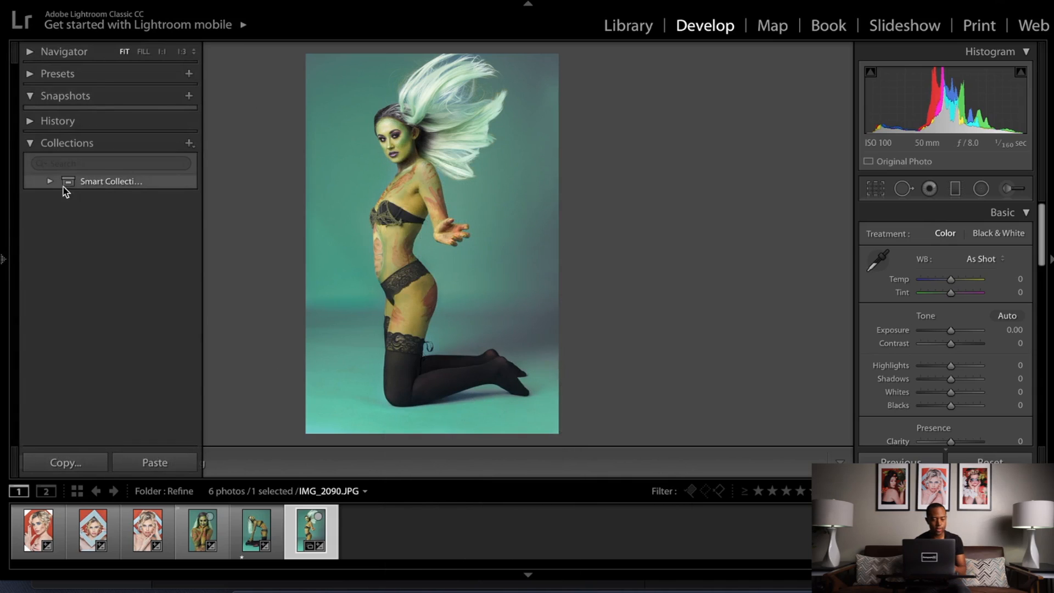
pyautogui.click(51, 97)
pyautogui.click(28, 53)
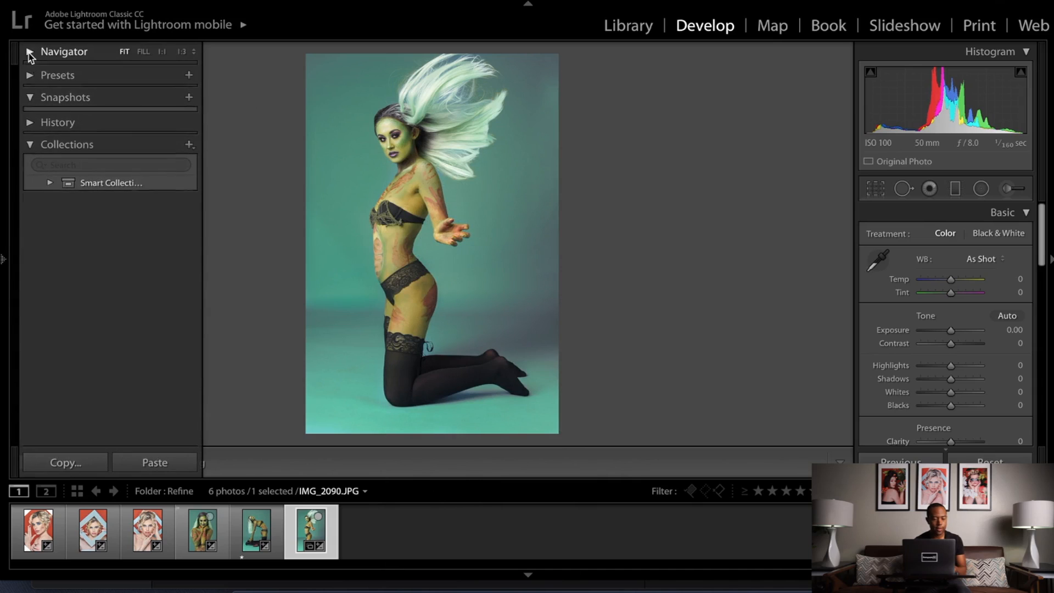
pyautogui.click(28, 53)
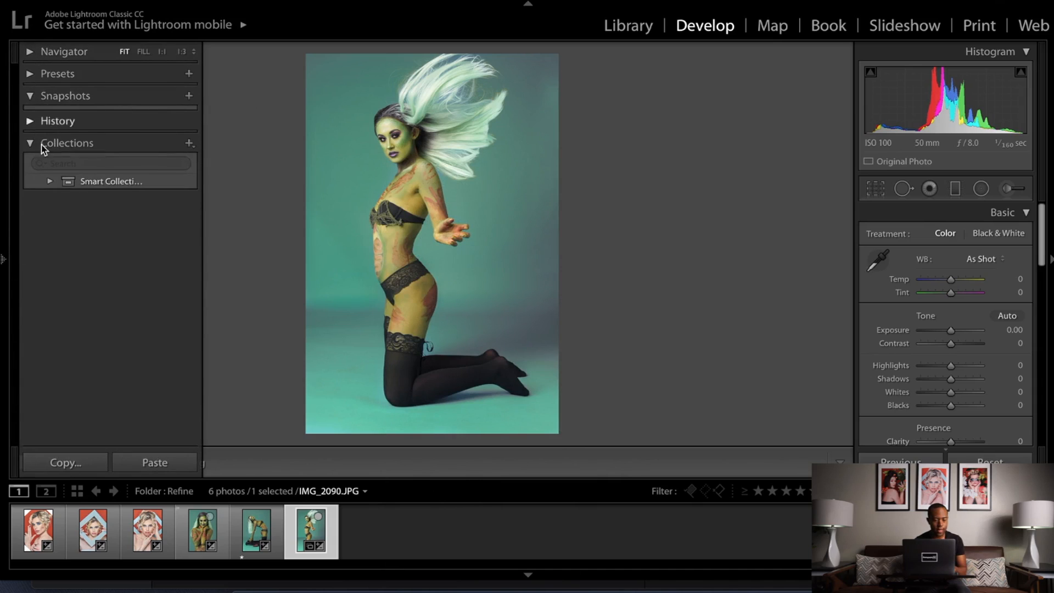
# - Go to the Refine folder in the Library, synchronize it to import the new photo, and open IMG_2097.JPG in Loupe view
pyautogui.rightClick(379, 537)
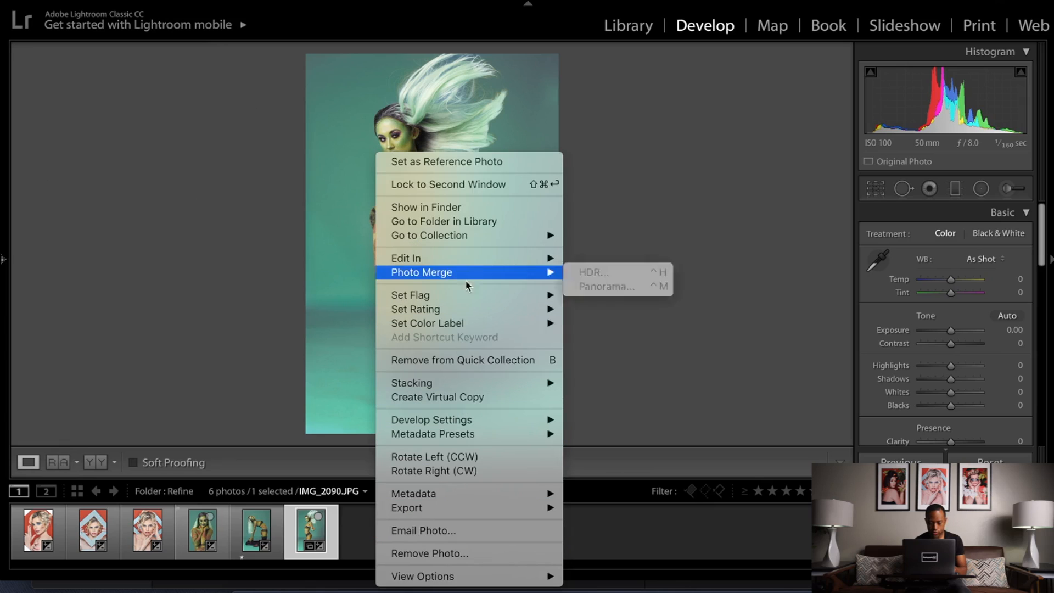
pyautogui.click(481, 227)
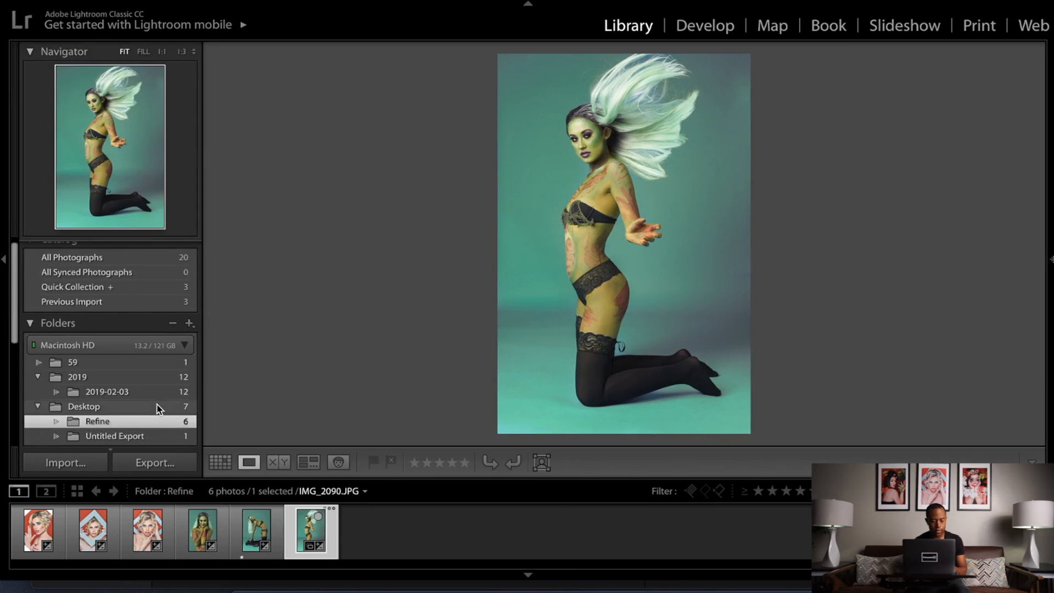
pyautogui.rightClick(141, 423)
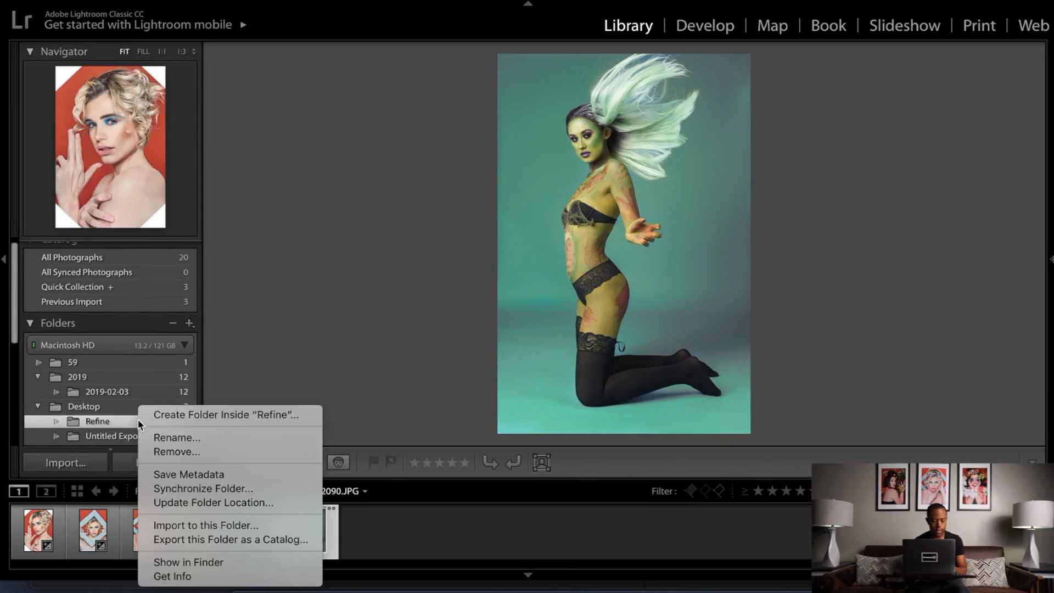
pyautogui.click(202, 488)
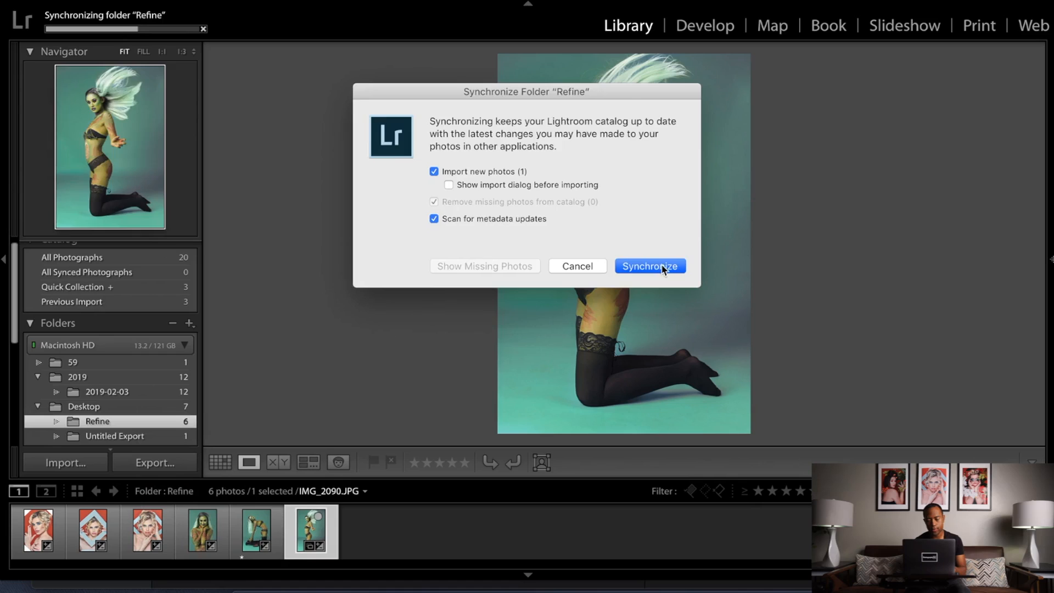
pyautogui.click(661, 265)
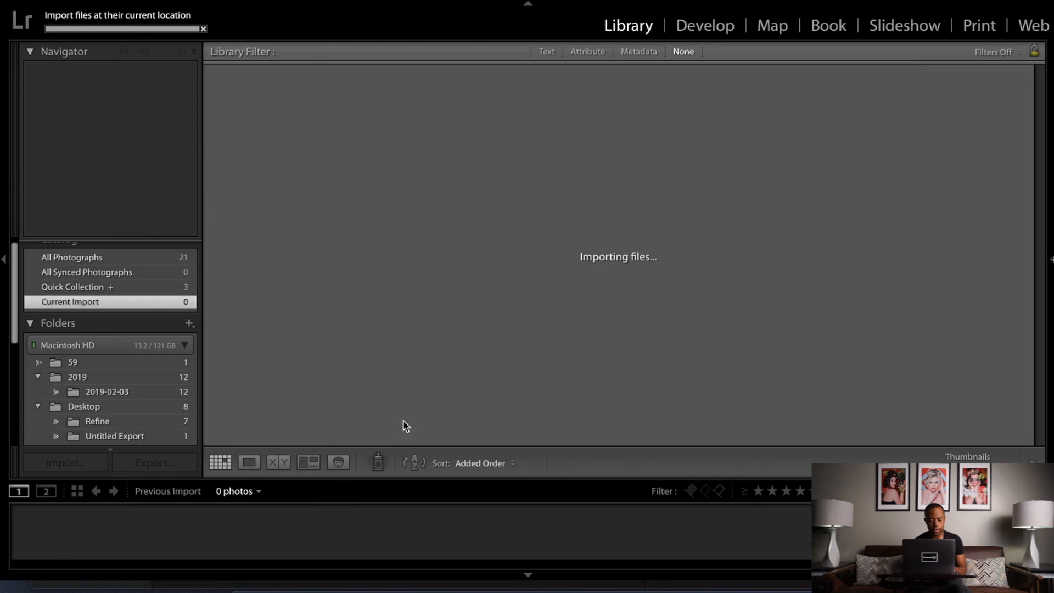
pyautogui.doubleClick(265, 117)
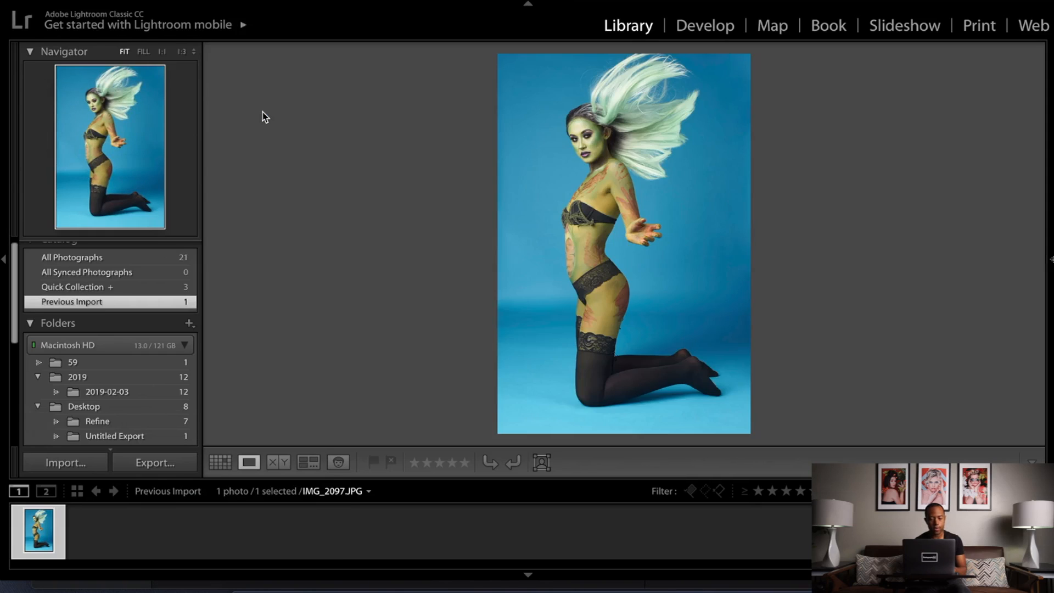
pyautogui.click(4, 264)
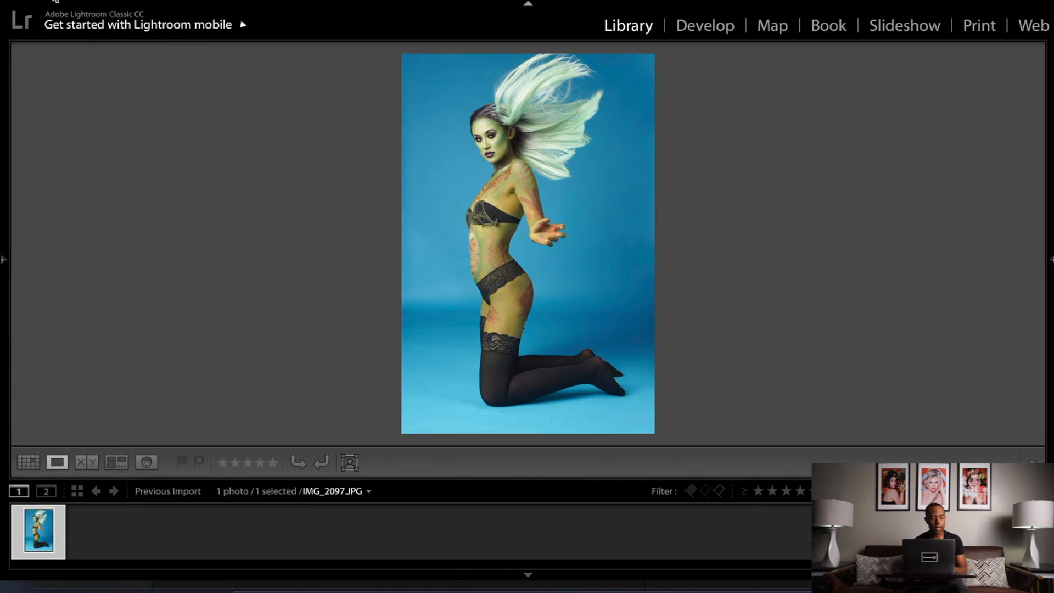
# - Check the Lightroom version information and legal notices, and close the About window
pyautogui.click(55, 1)
pyautogui.click(61, 1)
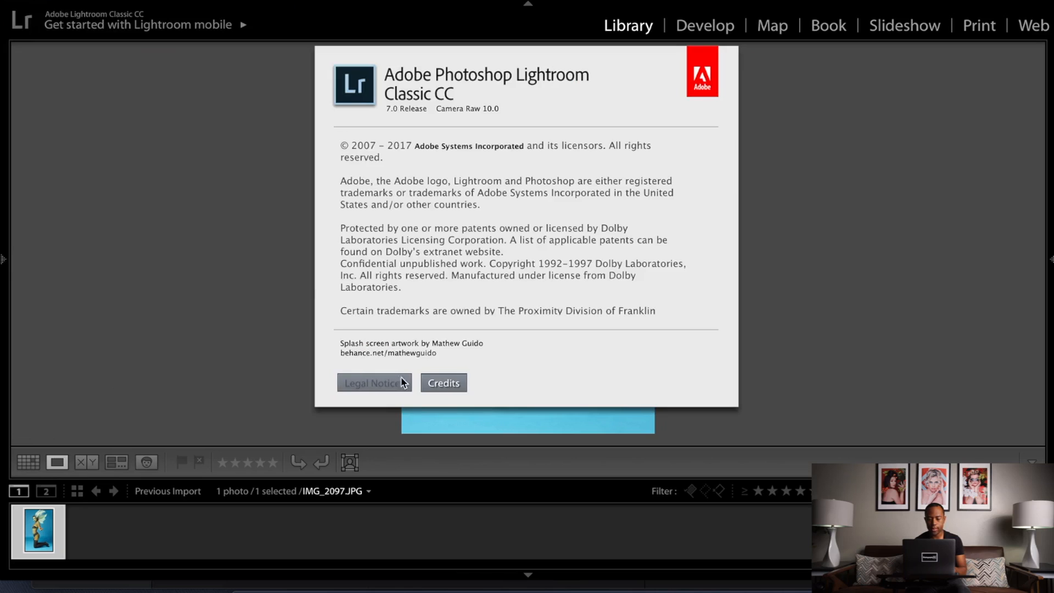
pyautogui.scroll(-5, 448, 267)
pyautogui.scroll(5, 447, 269)
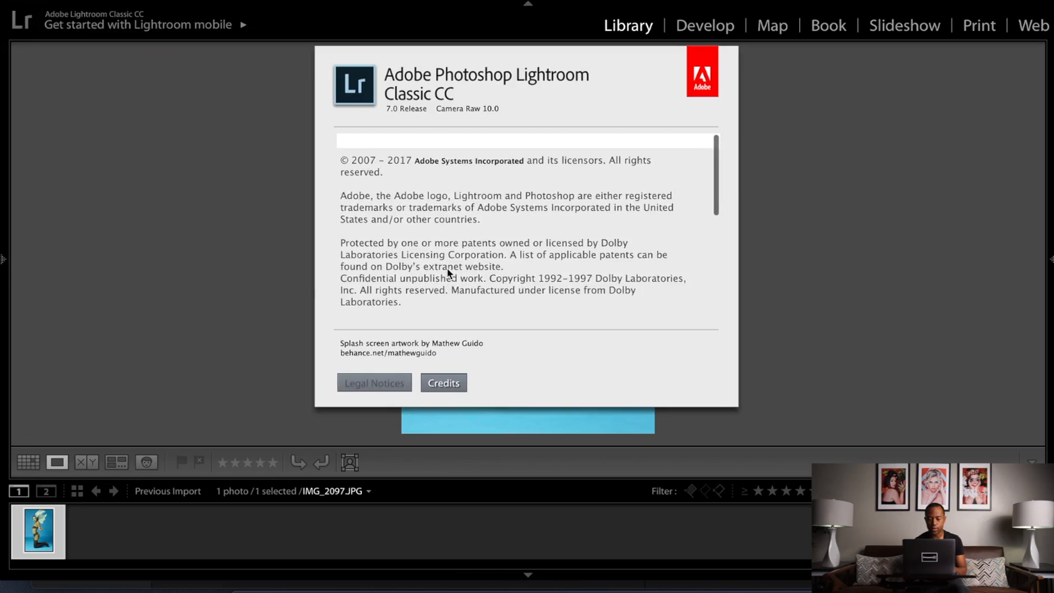
pyautogui.click(407, 118)
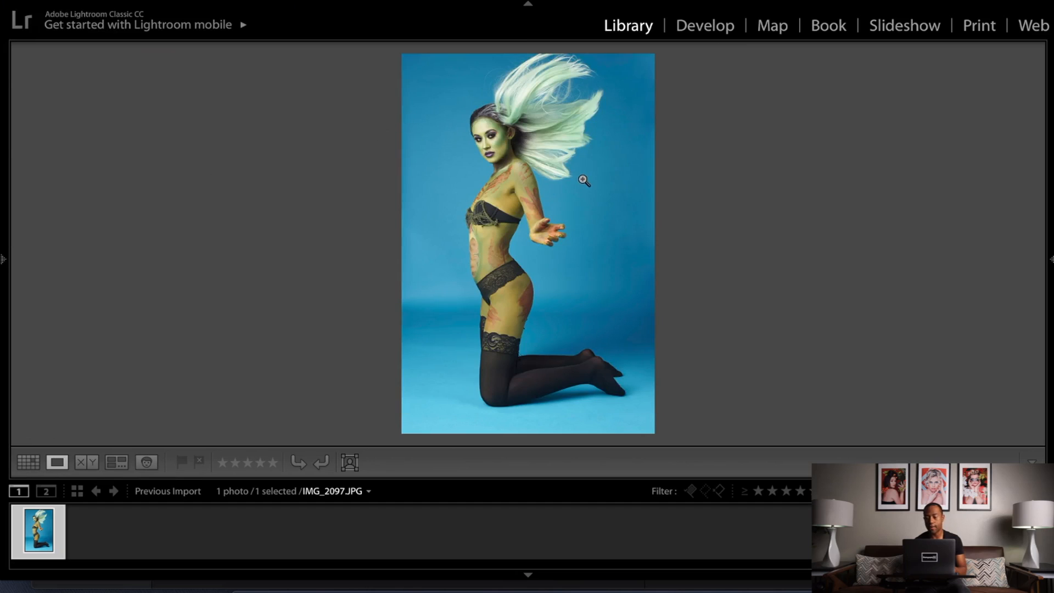
# - Show IMG_2097.JPG within its Refine folder in the Library
pyautogui.click(723, 32)
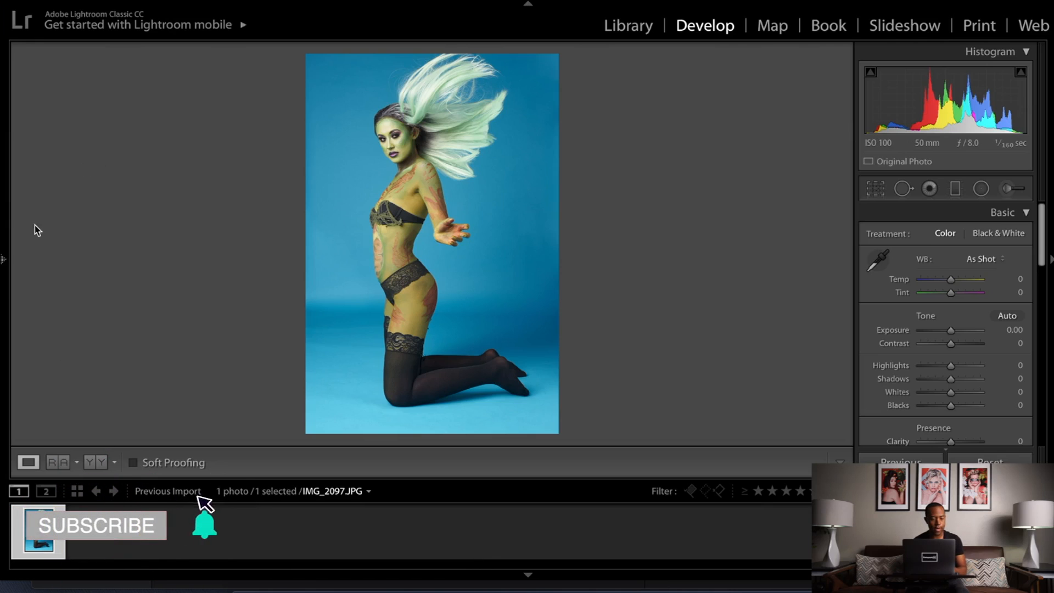
pyautogui.click(5, 259)
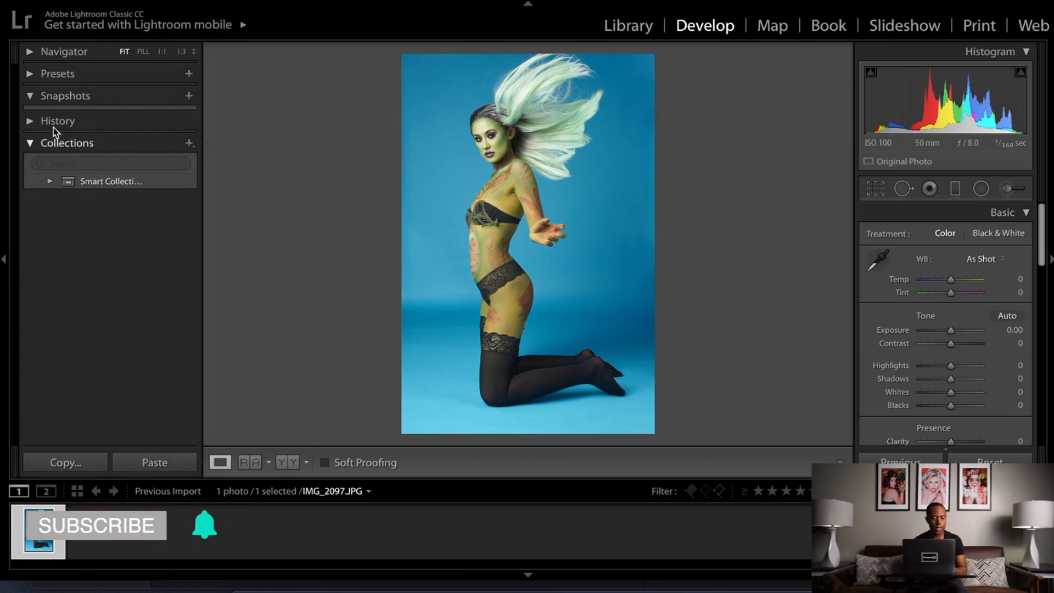
pyautogui.rightClick(48, 529)
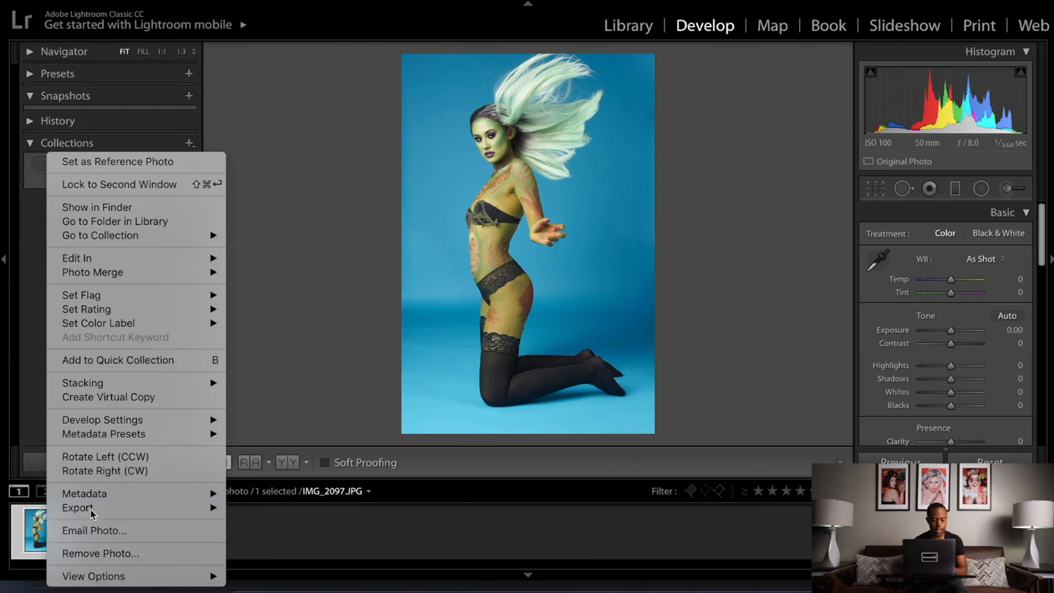
pyautogui.click(187, 226)
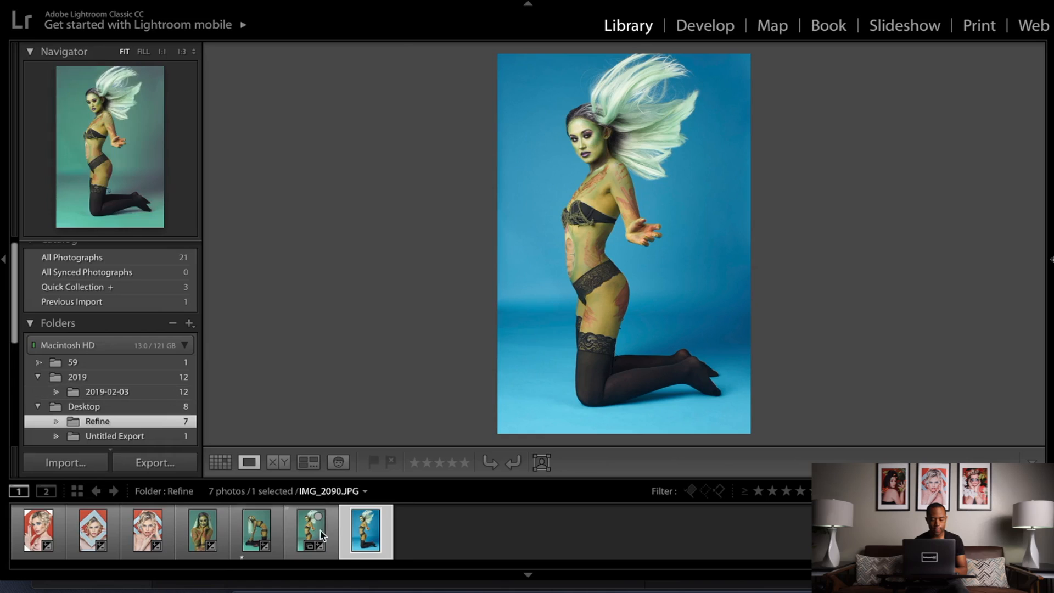
# - Compare the teal-background version IMG_2090.JPG with the blue-background original IMG_2097.JPG by alternating between them
pyautogui.click(314, 535)
pyautogui.press('Right')
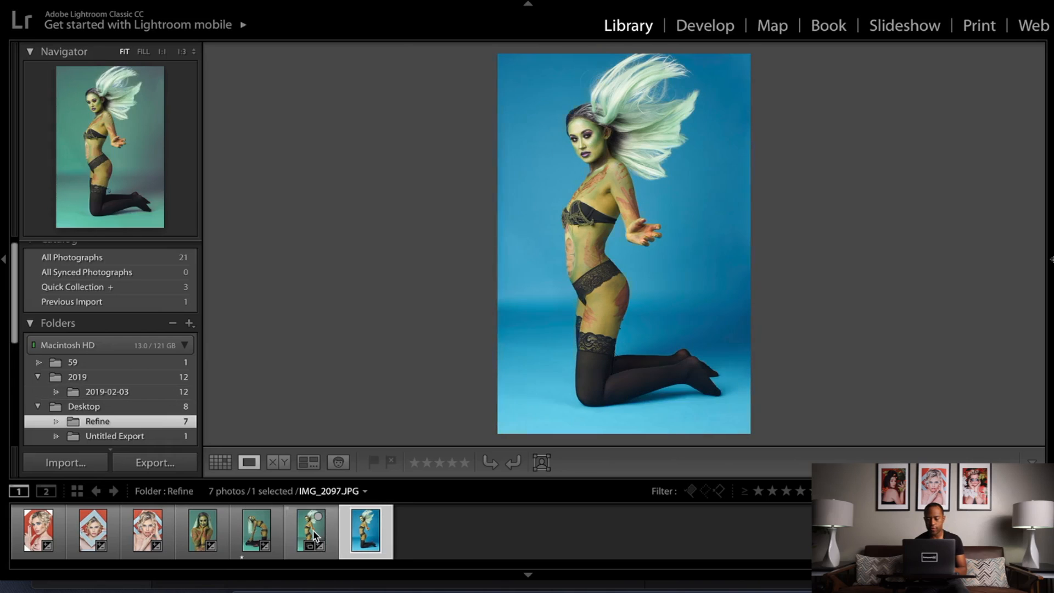
pyautogui.press('Left')
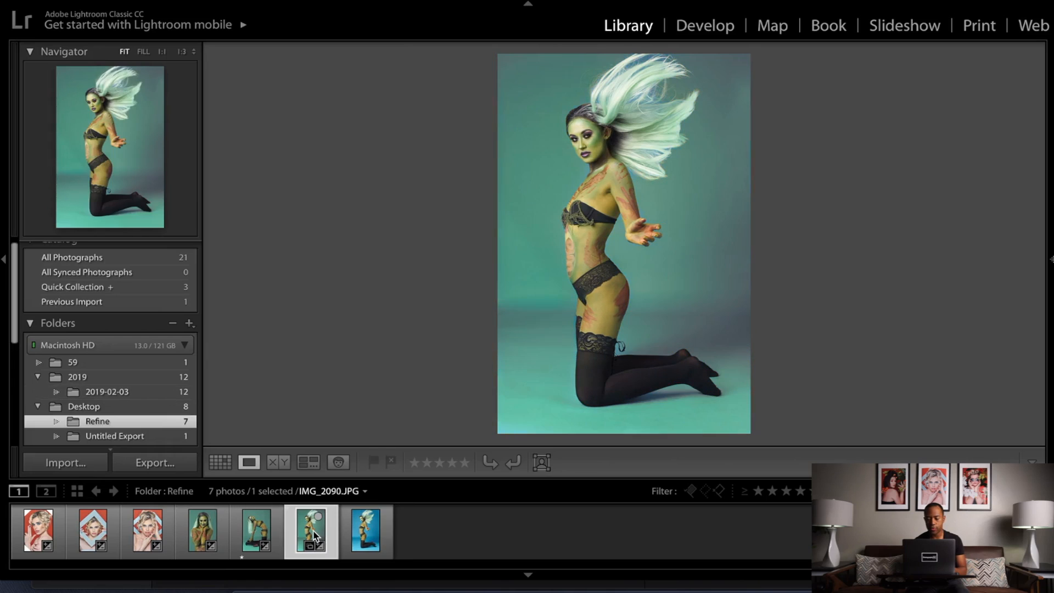
pyautogui.press('Right')
pyautogui.press('Left')
pyautogui.press('Right')
pyautogui.press('Left')
pyautogui.press('Right')
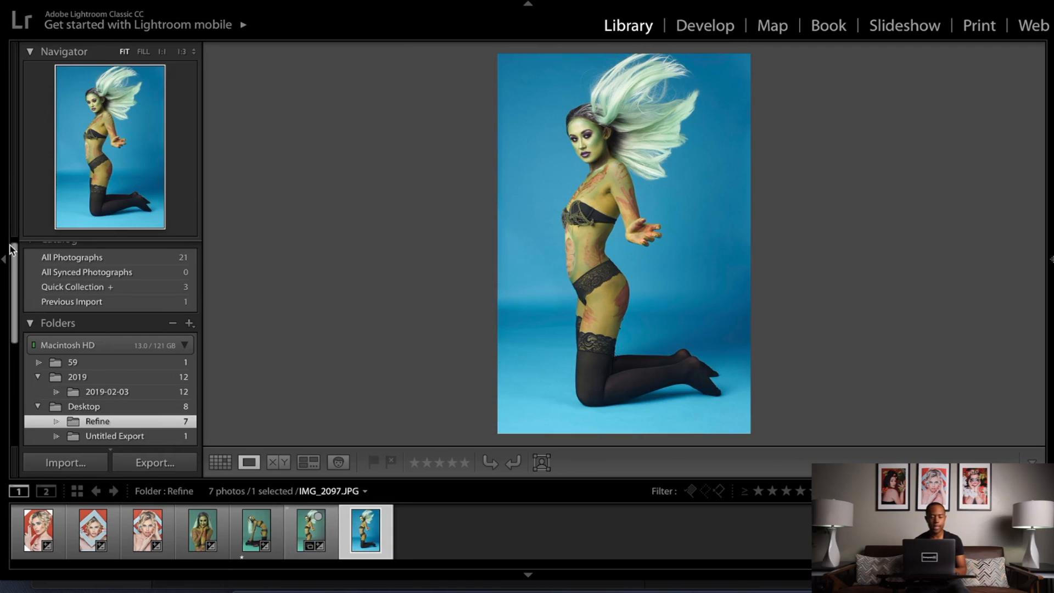
# - Open IMG_2097.JPG in the Develop module, activate the Adjustment Brush and bring its brush settings into view
pyautogui.click(5, 272)
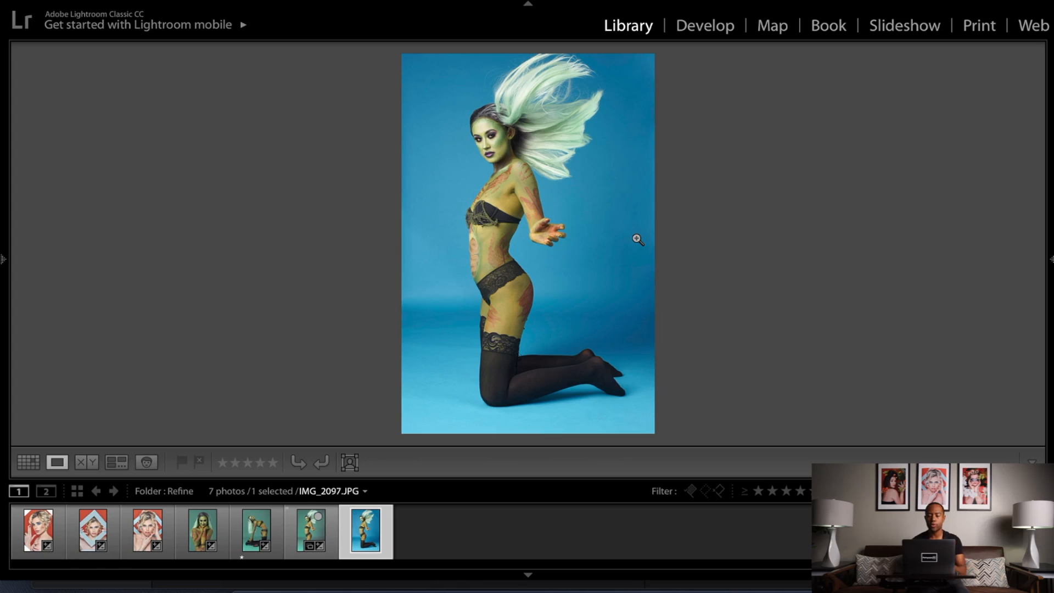
pyautogui.click(724, 28)
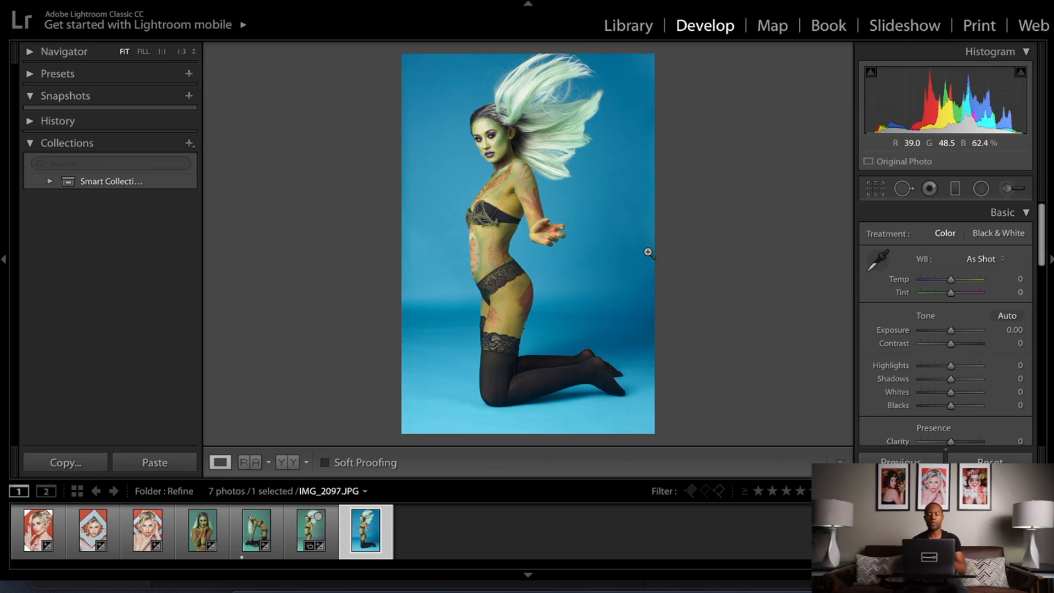
pyautogui.click(1021, 192)
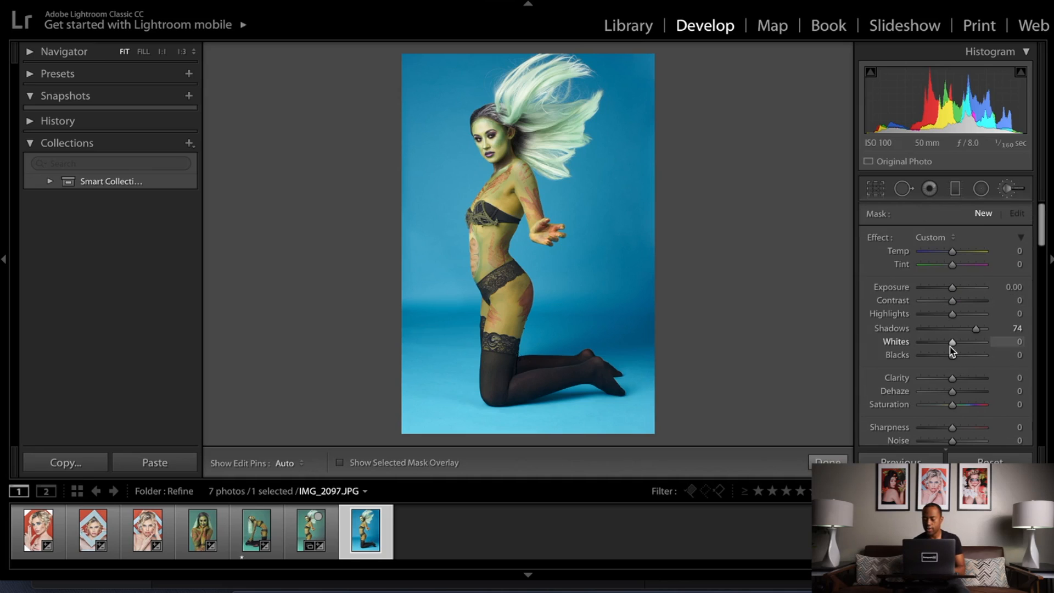
pyautogui.scroll(-5, 950, 347)
pyautogui.scroll(-2, 901, 404)
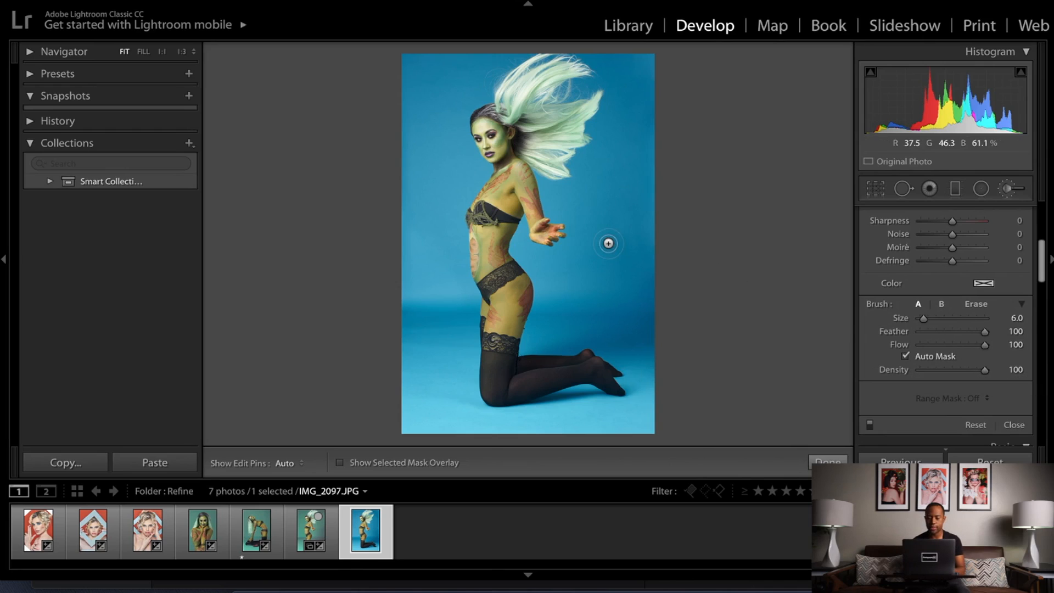
# - Enlarge the Adjustment Brush to size 11 and place a dab on the blue background beside the model's outstretched hand
pyautogui.scroll(3, 608, 243)
pyautogui.scroll(1, 608, 243)
pyautogui.scroll(1, 608, 243)
pyautogui.moveTo(608, 243)
pyautogui.mouseDown()
pyautogui.moveTo(589, 220)
pyautogui.moveTo(607, 242)
pyautogui.mouseUp()
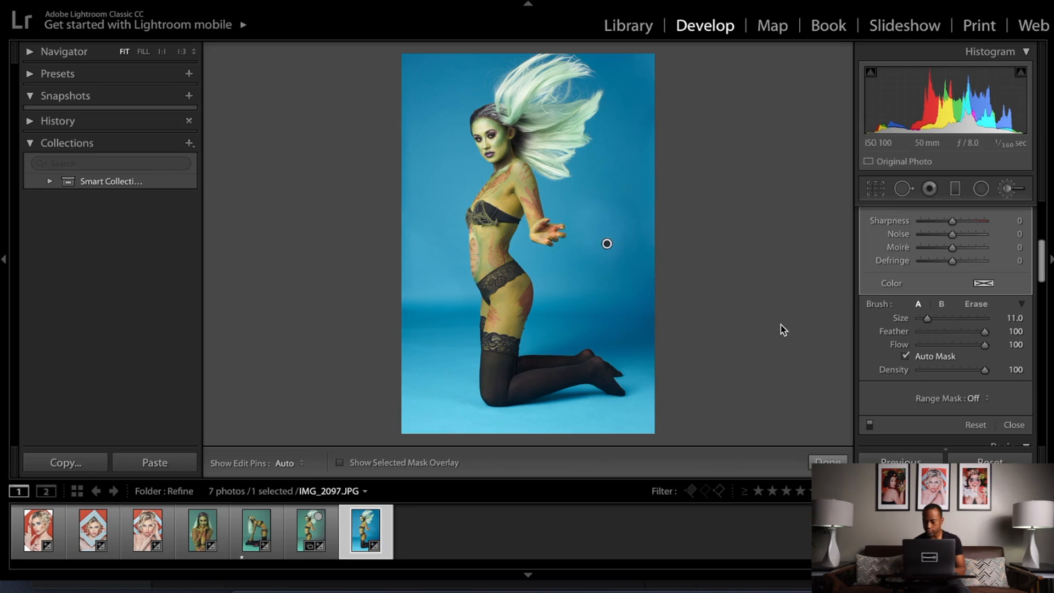
pyautogui.scroll(-1, 908, 340)
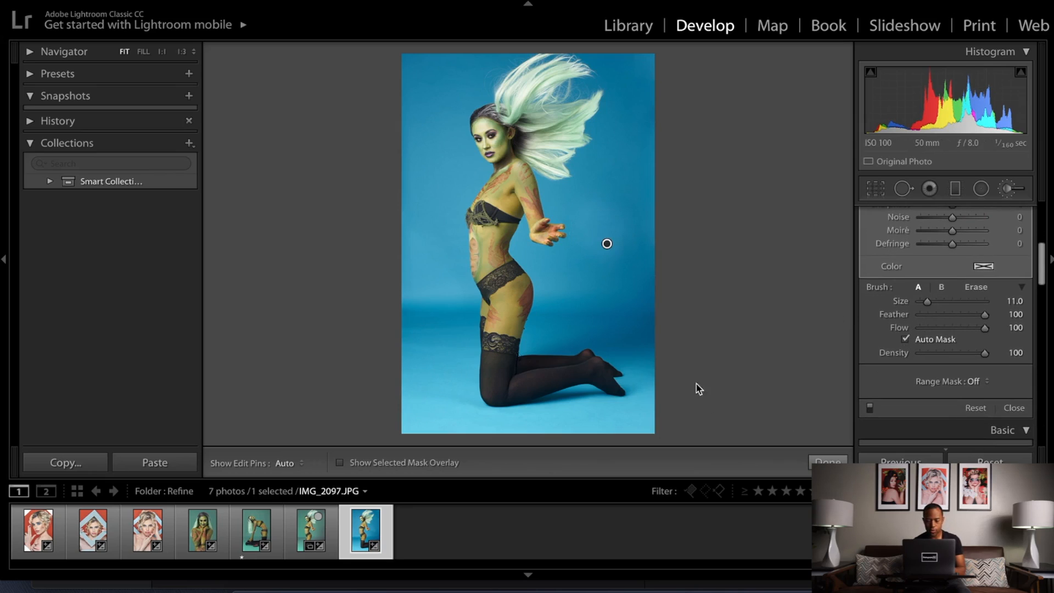
# - Show the selected mask overlay and paint the Adjustment Brush over the entire blue background around the model
pyautogui.click(288, 463)
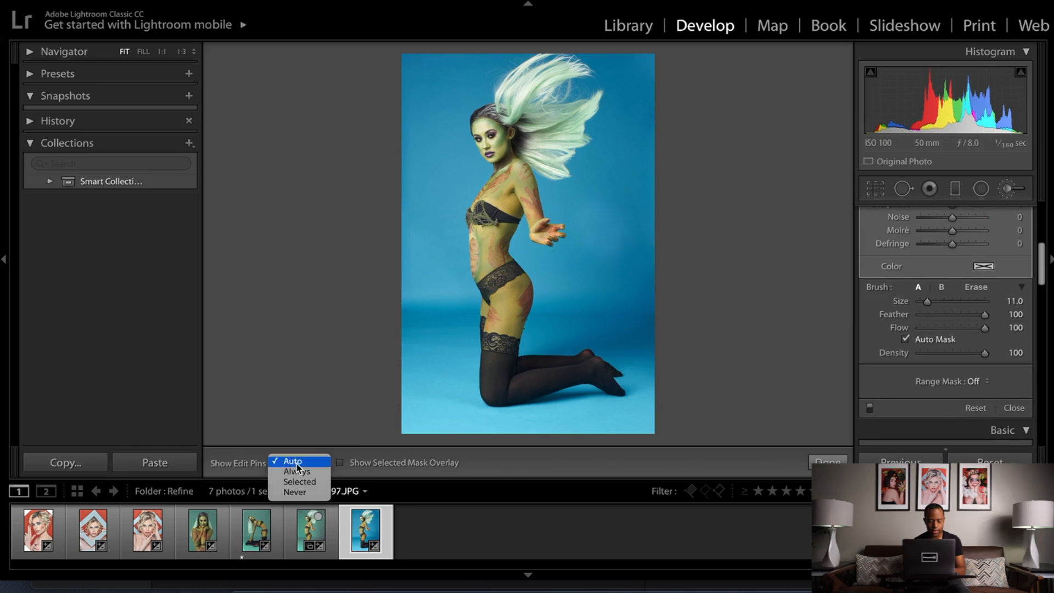
pyautogui.click(298, 465)
pyautogui.click(340, 464)
pyautogui.moveTo(619, 191)
pyautogui.mouseDown()
pyautogui.moveTo(586, 201)
pyautogui.moveTo(557, 189)
pyautogui.moveTo(557, 199)
pyautogui.moveTo(542, 177)
pyautogui.moveTo(565, 207)
pyautogui.moveTo(553, 208)
pyautogui.moveTo(587, 213)
pyautogui.moveTo(568, 245)
pyautogui.moveTo(576, 254)
pyautogui.moveTo(543, 258)
pyautogui.moveTo(518, 230)
pyautogui.moveTo(525, 226)
pyautogui.moveTo(536, 266)
pyautogui.moveTo(568, 267)
pyautogui.moveTo(544, 276)
pyautogui.moveTo(524, 353)
pyautogui.moveTo(529, 335)
pyautogui.moveTo(594, 338)
pyautogui.moveTo(572, 317)
pyautogui.moveTo(602, 308)
pyautogui.moveTo(643, 393)
pyautogui.moveTo(635, 211)
pyautogui.moveTo(633, 289)
pyautogui.moveTo(605, 189)
pyautogui.moveTo(578, 171)
pyautogui.moveTo(601, 133)
pyautogui.moveTo(653, 121)
pyautogui.moveTo(636, 195)
pyautogui.moveTo(598, 224)
pyautogui.moveTo(601, 242)
pyautogui.moveTo(640, 165)
pyautogui.moveTo(650, 199)
pyautogui.moveTo(641, 231)
pyautogui.moveTo(641, 71)
pyautogui.moveTo(568, 89)
pyautogui.moveTo(603, 81)
pyautogui.moveTo(604, 56)
pyautogui.mouseUp()
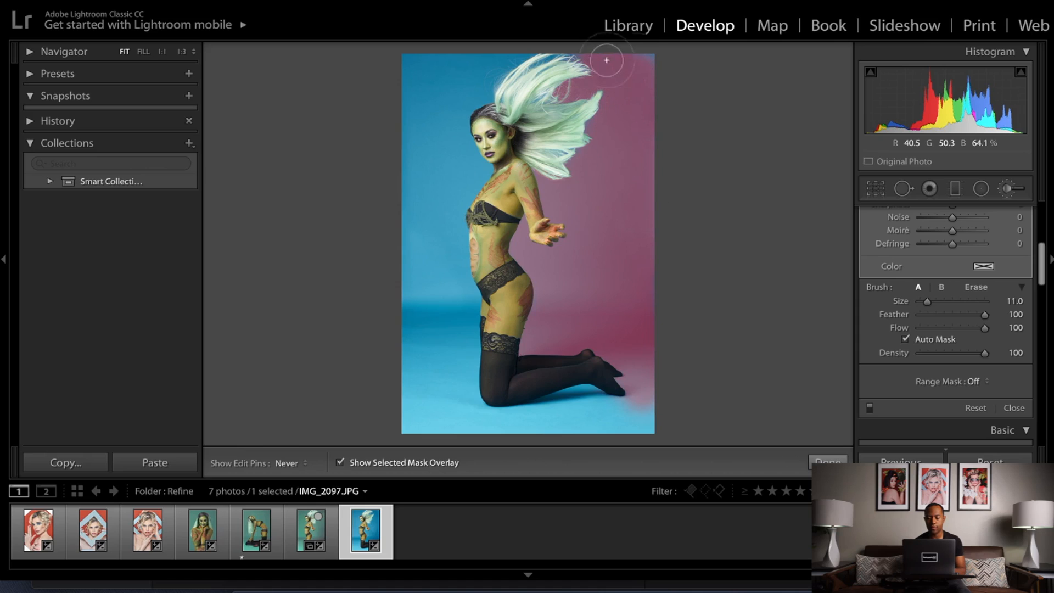
pyautogui.moveTo(649, 373)
pyautogui.mouseDown()
pyautogui.moveTo(641, 429)
pyautogui.moveTo(608, 427)
pyautogui.moveTo(591, 406)
pyautogui.moveTo(625, 412)
pyautogui.moveTo(589, 395)
pyautogui.moveTo(560, 411)
pyautogui.moveTo(592, 418)
pyautogui.moveTo(522, 417)
pyautogui.moveTo(572, 404)
pyautogui.moveTo(476, 432)
pyautogui.moveTo(517, 426)
pyautogui.moveTo(443, 409)
pyautogui.moveTo(430, 427)
pyautogui.moveTo(406, 424)
pyautogui.moveTo(448, 390)
pyautogui.moveTo(438, 350)
pyautogui.moveTo(415, 355)
pyautogui.moveTo(459, 391)
pyautogui.moveTo(460, 374)
pyautogui.moveTo(446, 376)
pyautogui.moveTo(411, 410)
pyautogui.moveTo(428, 311)
pyautogui.moveTo(443, 371)
pyautogui.moveTo(464, 332)
pyautogui.moveTo(465, 357)
pyautogui.moveTo(454, 262)
pyautogui.moveTo(455, 281)
pyautogui.moveTo(473, 293)
pyautogui.moveTo(429, 278)
pyautogui.moveTo(401, 250)
pyautogui.moveTo(404, 332)
pyautogui.moveTo(414, 260)
pyautogui.moveTo(436, 230)
pyautogui.moveTo(447, 270)
pyautogui.moveTo(446, 224)
pyautogui.moveTo(483, 170)
pyautogui.moveTo(465, 154)
pyautogui.moveTo(429, 196)
pyautogui.moveTo(426, 121)
pyautogui.moveTo(412, 146)
pyautogui.moveTo(408, 64)
pyautogui.moveTo(432, 72)
pyautogui.mouseUp()
pyautogui.moveTo(502, 61)
pyautogui.mouseDown()
pyautogui.moveTo(521, 49)
pyautogui.moveTo(458, 97)
pyautogui.moveTo(439, 141)
pyautogui.moveTo(478, 90)
pyautogui.moveTo(456, 140)
pyautogui.moveTo(403, 168)
pyautogui.moveTo(399, 95)
pyautogui.moveTo(435, 94)
pyautogui.moveTo(507, 45)
pyautogui.moveTo(551, 34)
pyautogui.moveTo(547, 55)
pyautogui.moveTo(596, 52)
pyautogui.mouseUp()
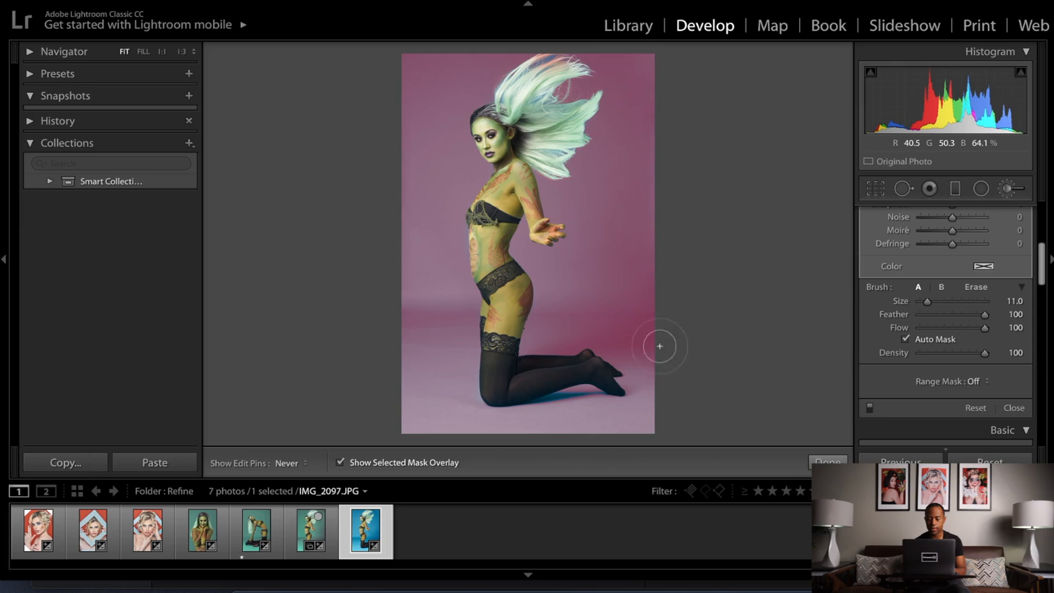
# - Toggle the selected mask overlay to check the painted background coverage, leaving the overlay hidden
pyautogui.press('h')
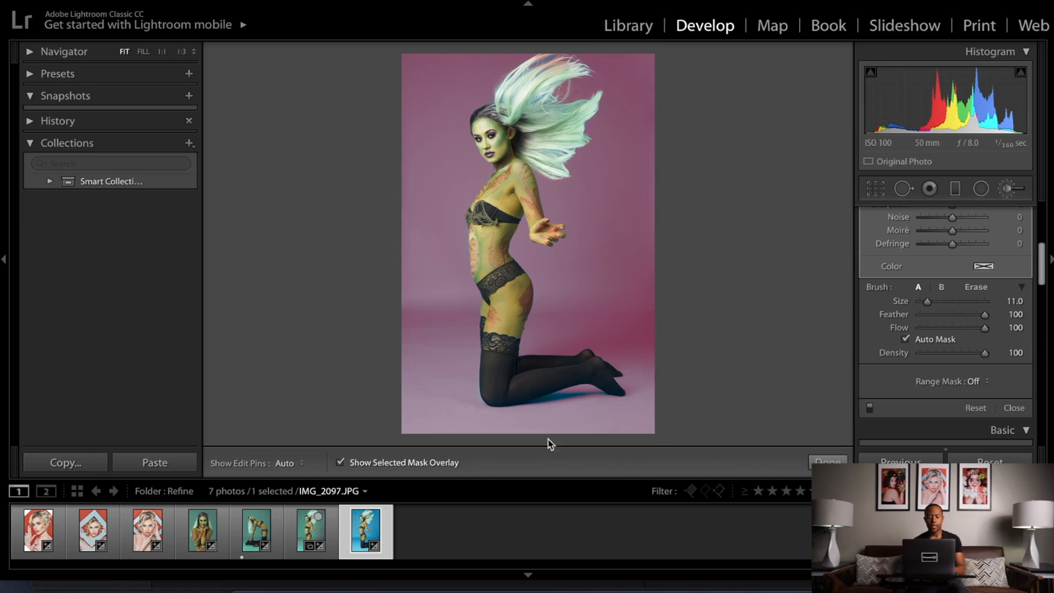
pyautogui.click(352, 465)
pyautogui.click(350, 465)
pyautogui.click(348, 465)
pyautogui.click(340, 462)
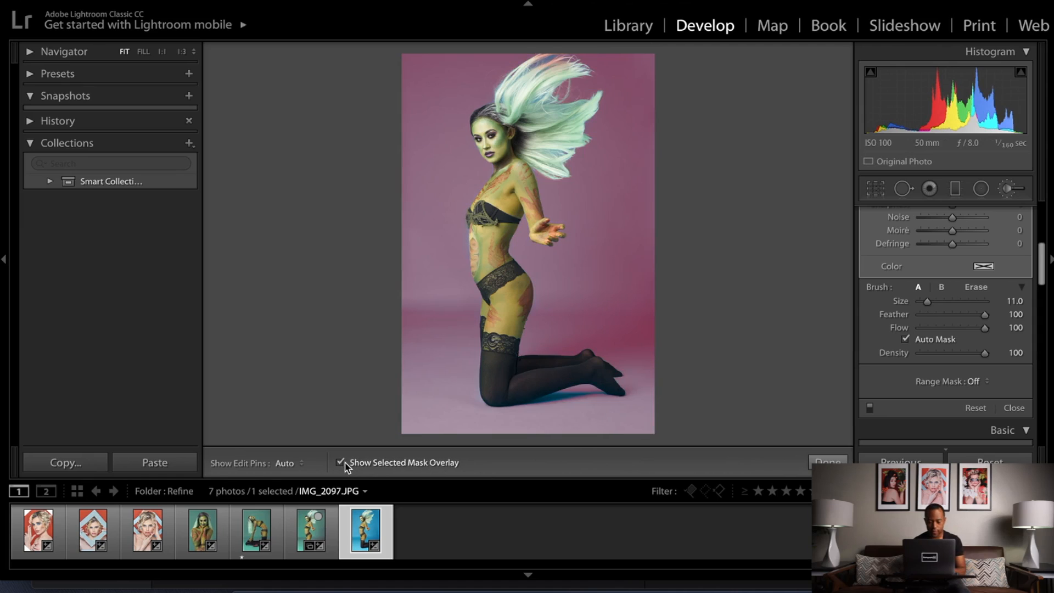
pyautogui.click(341, 463)
pyautogui.click(340, 462)
pyautogui.click(341, 462)
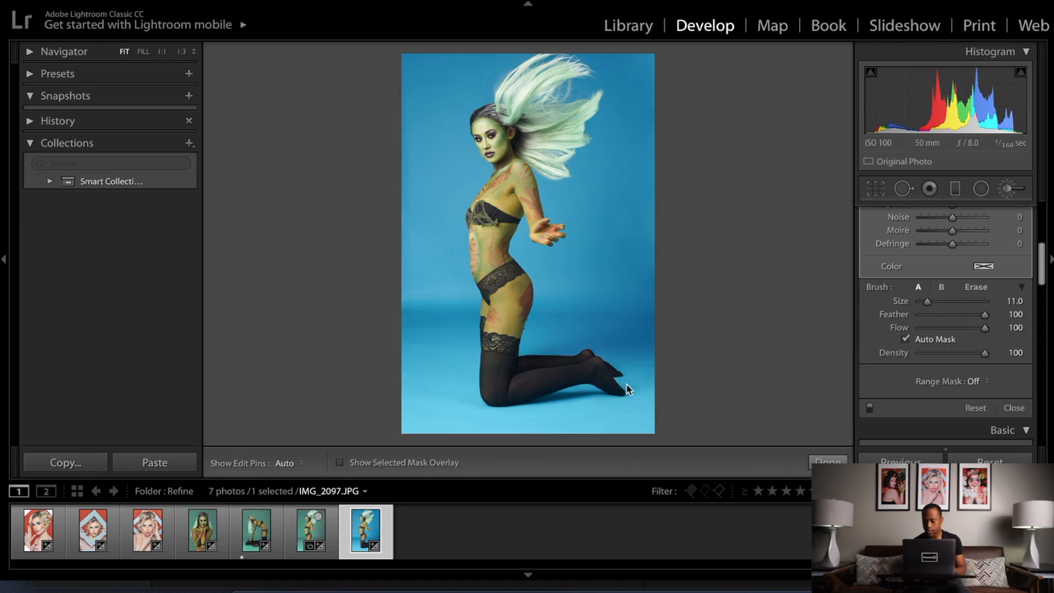
# - Set the background mask's Temp to 100, Tint to 39 and Saturation to 31
pyautogui.scroll(5, 978, 273)
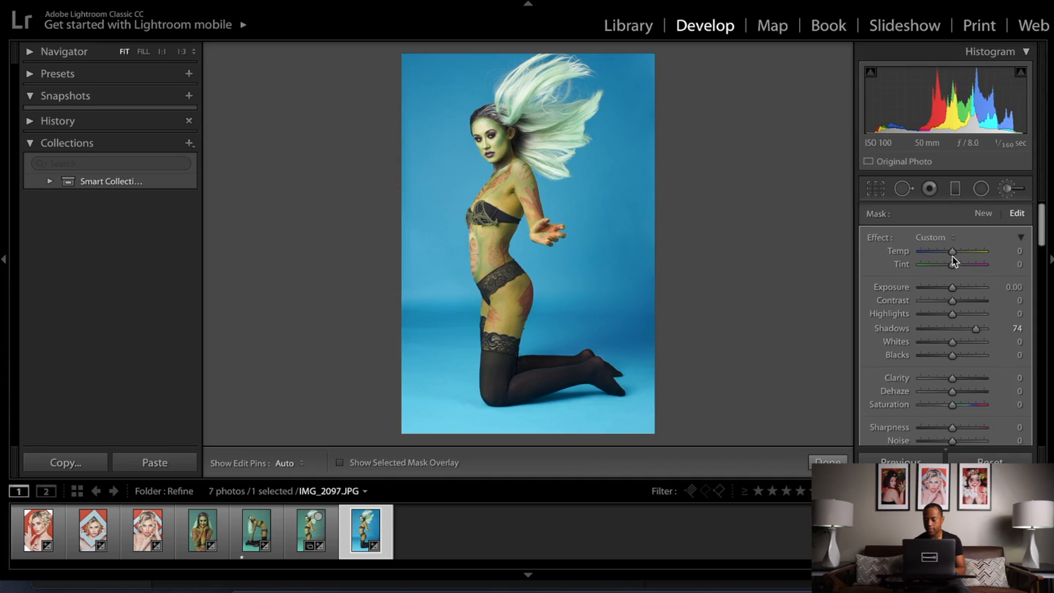
pyautogui.moveTo(954, 254); pyautogui.dragTo(992, 254)
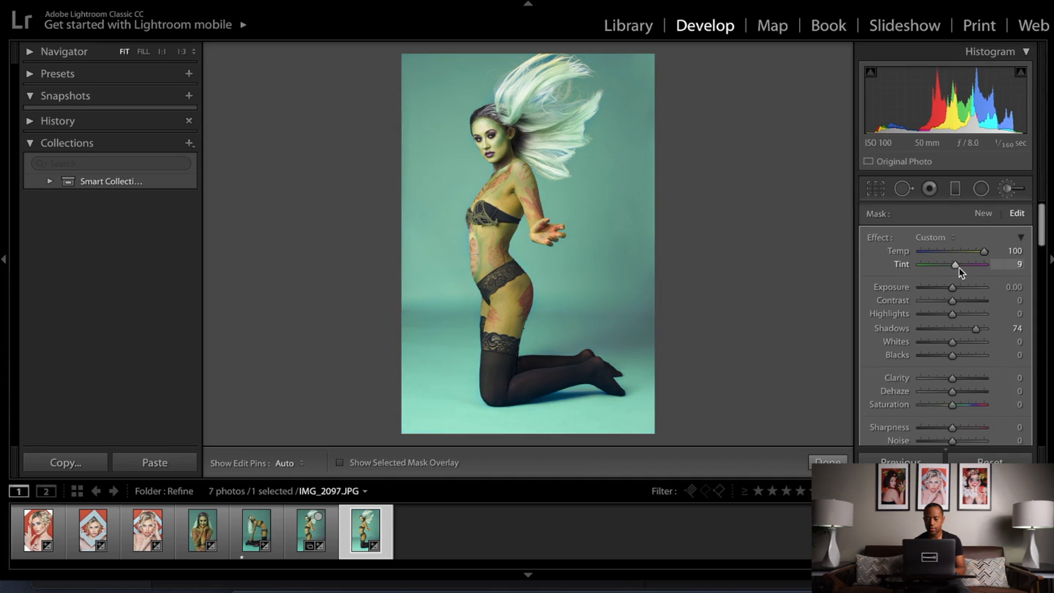
pyautogui.moveTo(960, 268); pyautogui.dragTo(968, 269)
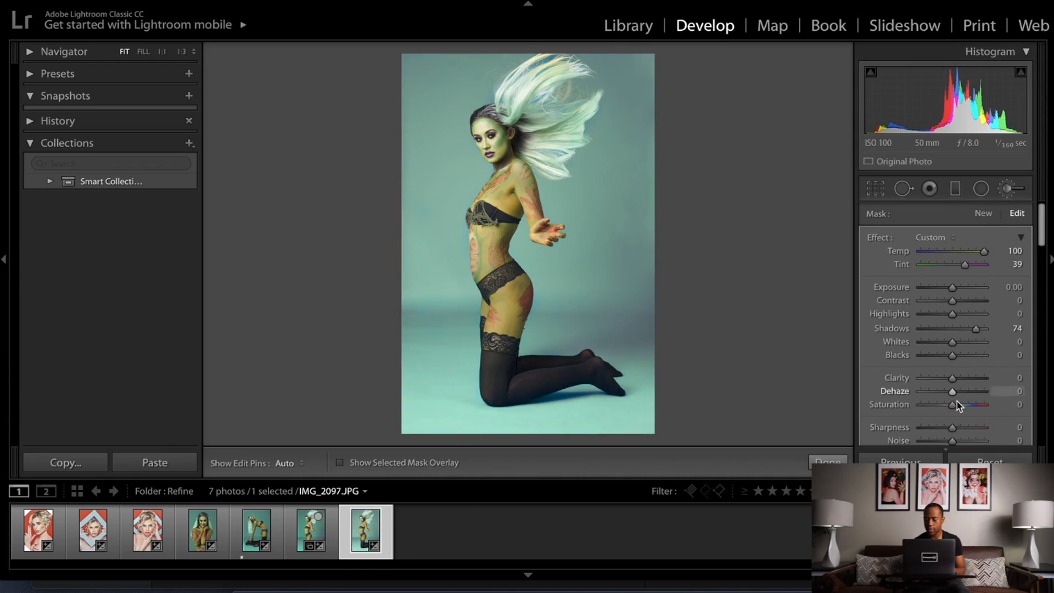
pyautogui.moveTo(966, 405); pyautogui.dragTo(957, 405)
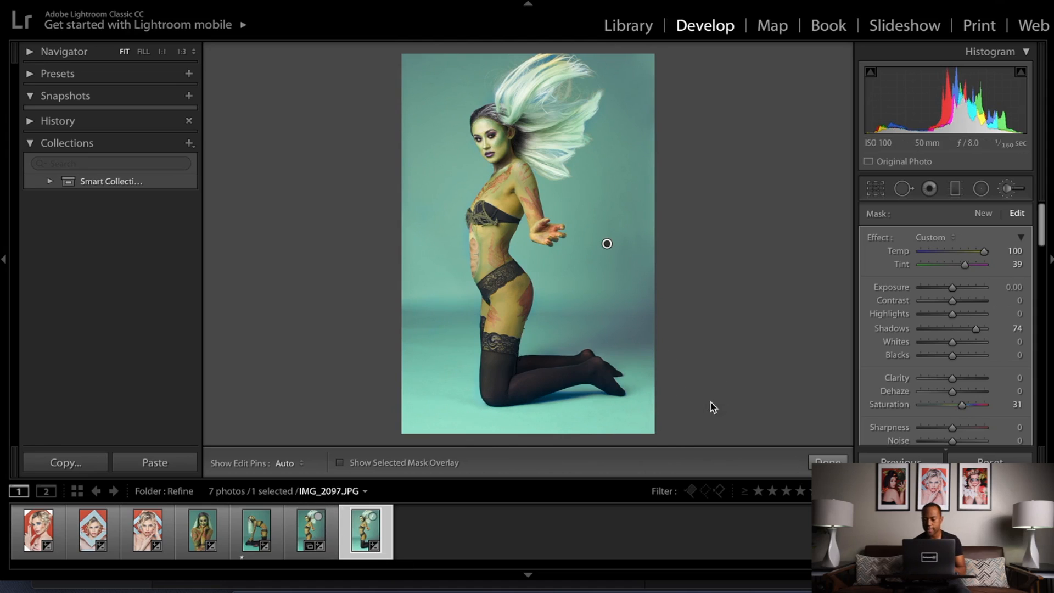
# - Brush the adjustment into the background gaps between the model's hair strands with a smaller brush, undoing stray strokes
pyautogui.moveTo(565, 57); pyautogui.dragTo(556, 56)
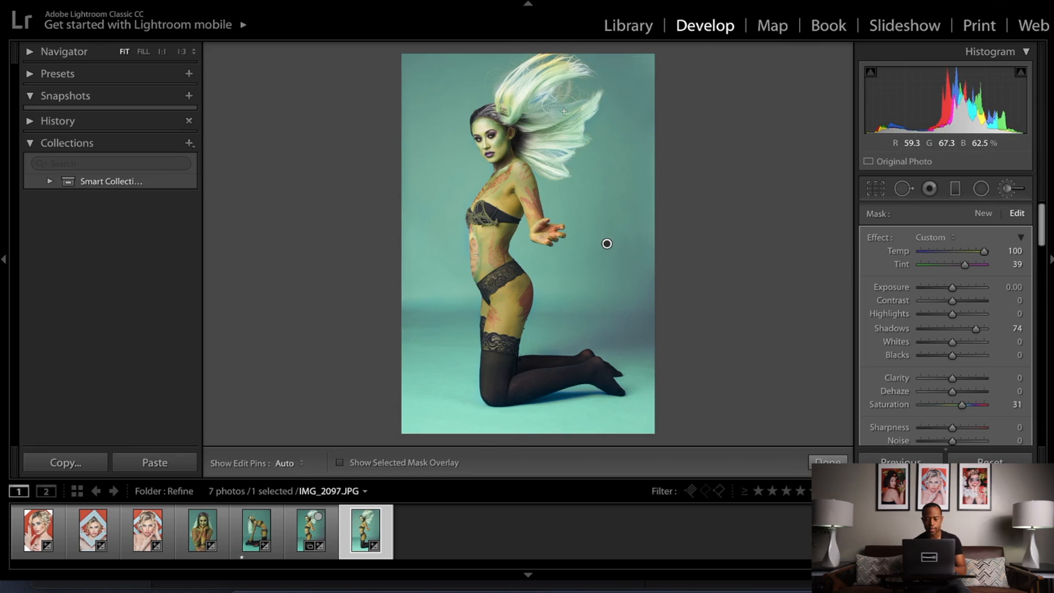
pyautogui.hotkey('ctrl', 'z')
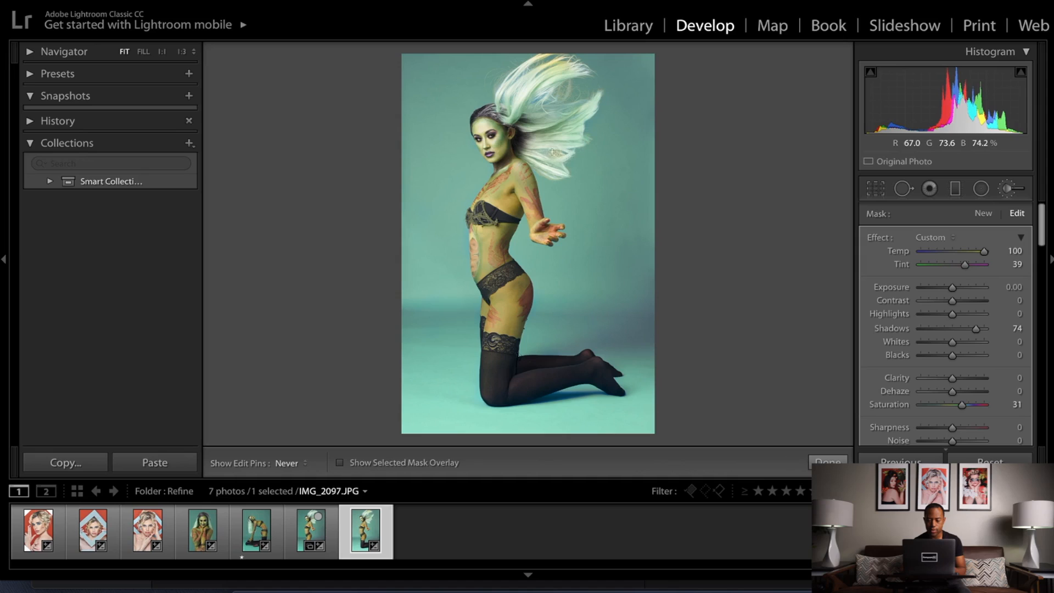
pyautogui.press('h')
pyautogui.hotkey('ctrl', 'z')
# - Set the erase brush's flow to 60 and erase the color spill from the model's hair
pyautogui.press('alt')
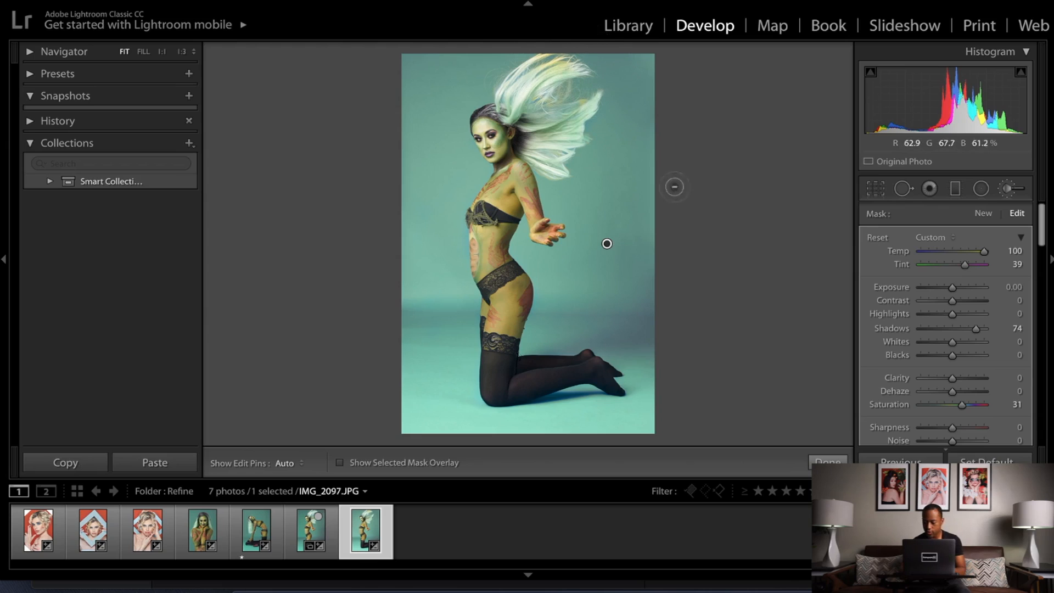
pyautogui.scroll(-5, 903, 291)
pyautogui.press('alt')
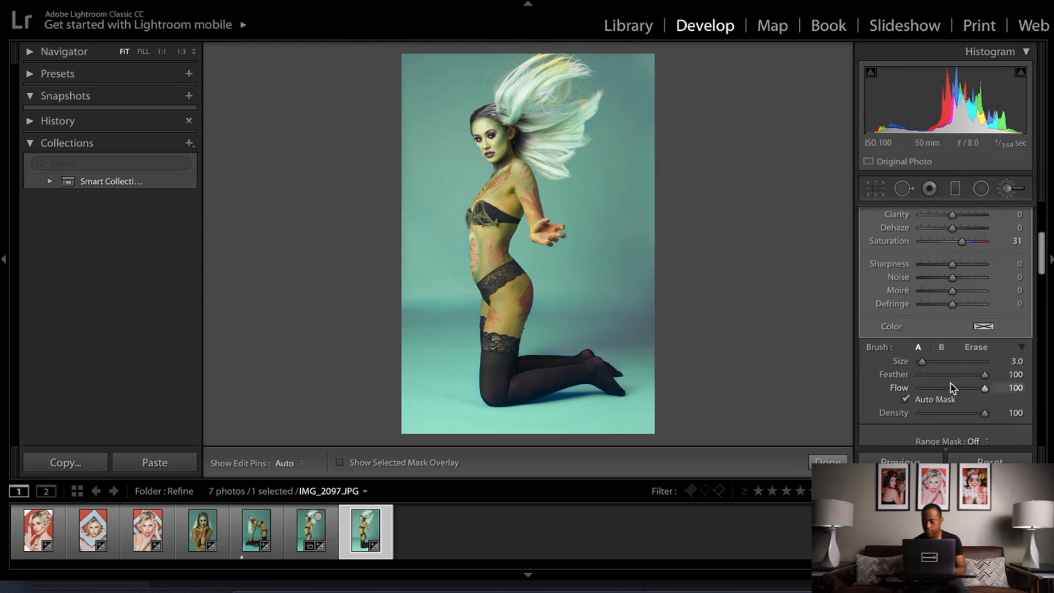
pyautogui.moveTo(983, 389); pyautogui.dragTo(956, 390)
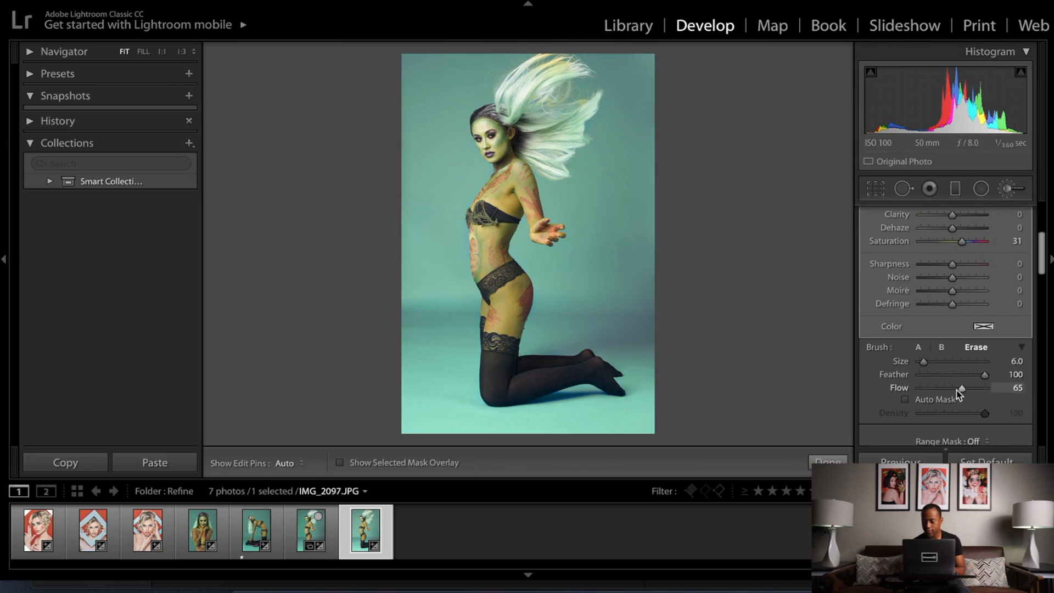
pyautogui.press('h')
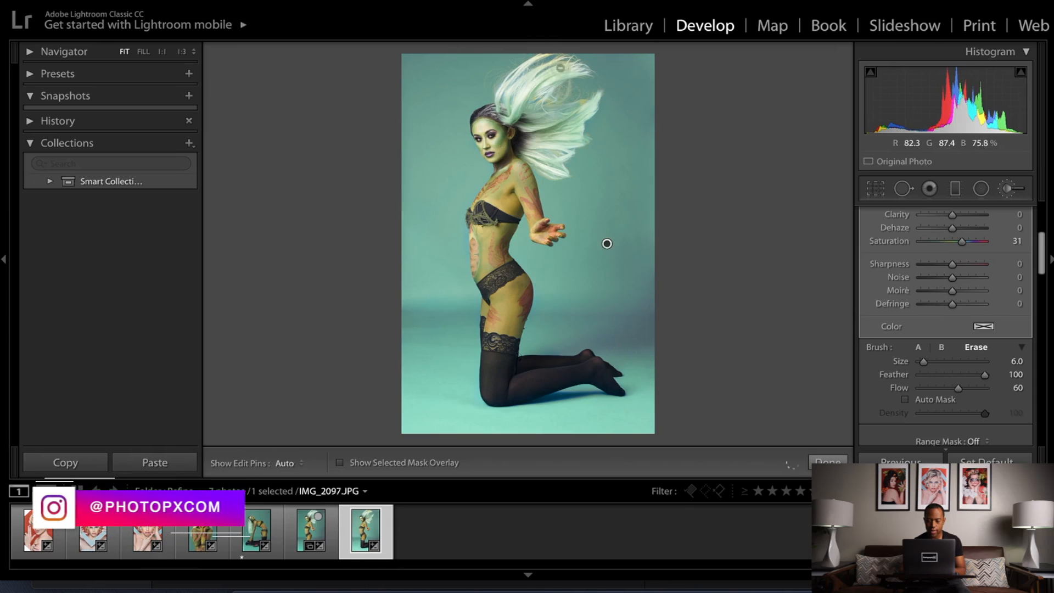
pyautogui.press('h')
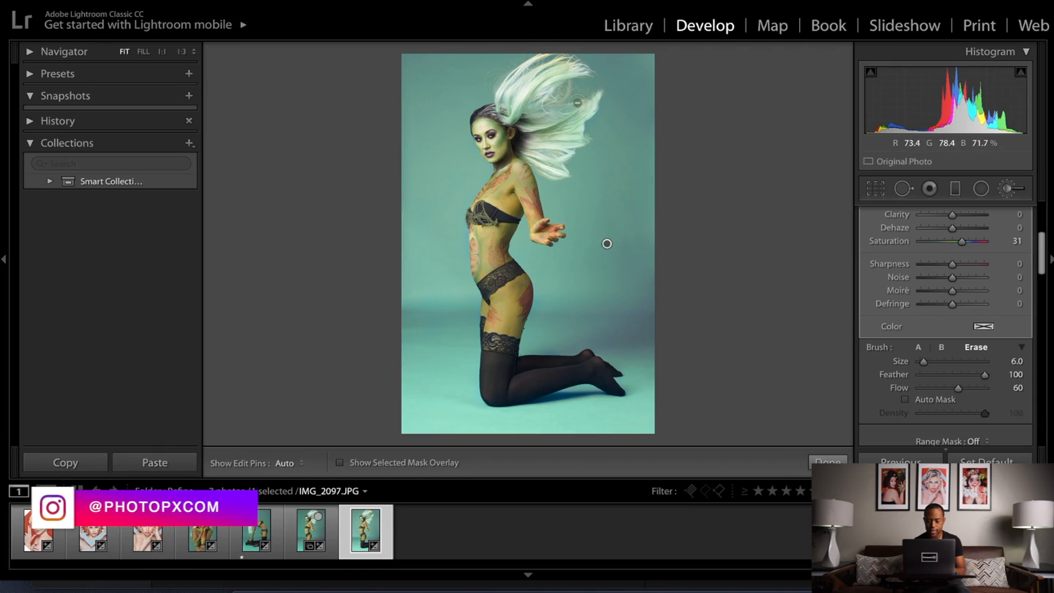
pyautogui.press('h')
pyautogui.press('h')
pyautogui.press('h')
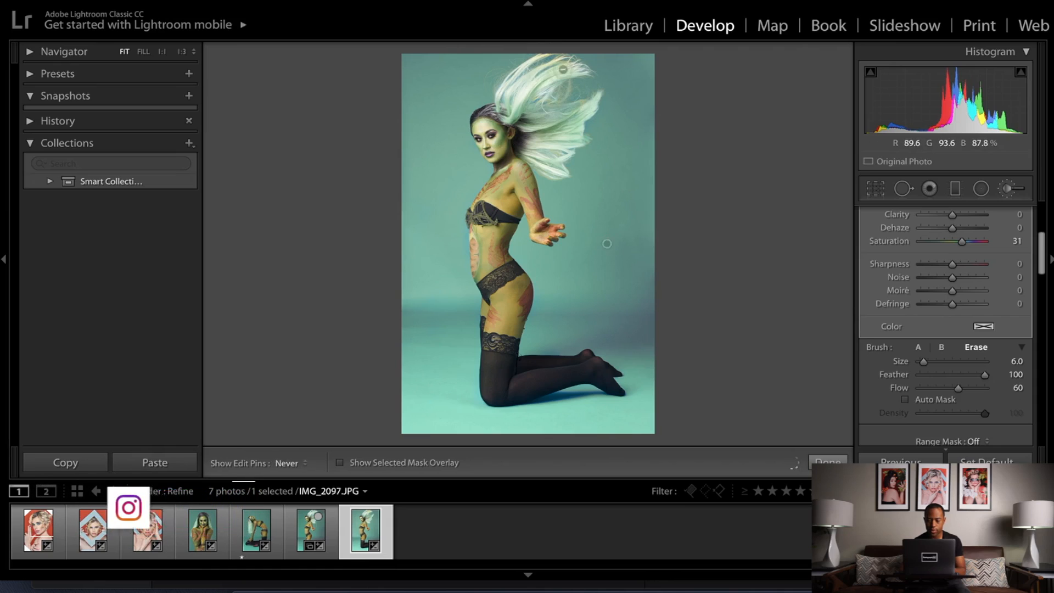
pyautogui.press('h')
pyautogui.press('h')
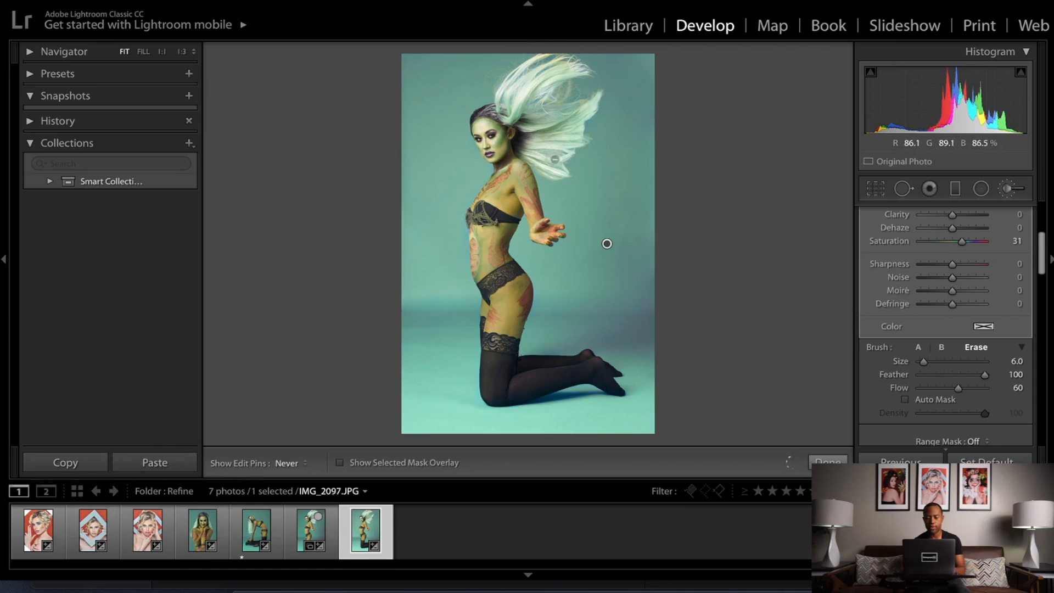
pyautogui.press('h')
pyautogui.press('h')
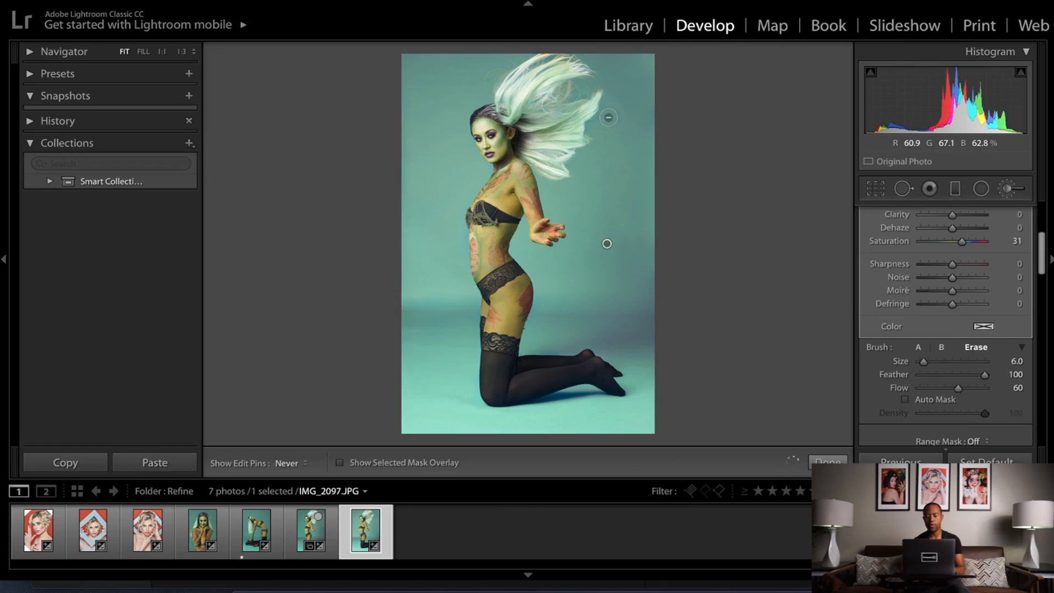
pyautogui.press('h')
# - Set the mask's Temp to -100 and Tint to 100 to expose gaps, and paint over missed background areas around the model
pyautogui.scroll(3, 933, 316)
pyautogui.scroll(2, 933, 317)
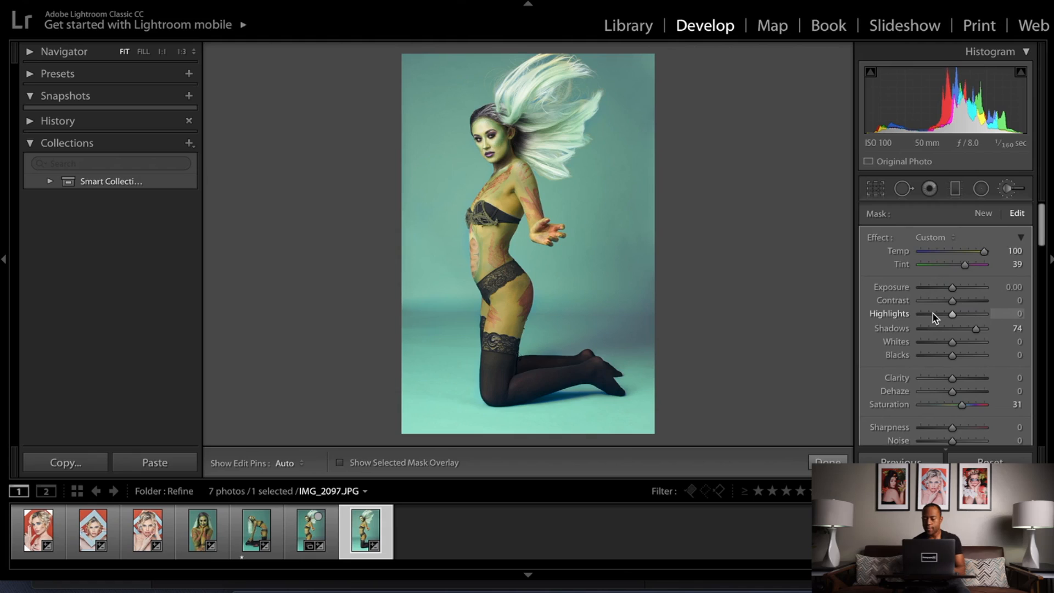
pyautogui.scroll(-1, 934, 317)
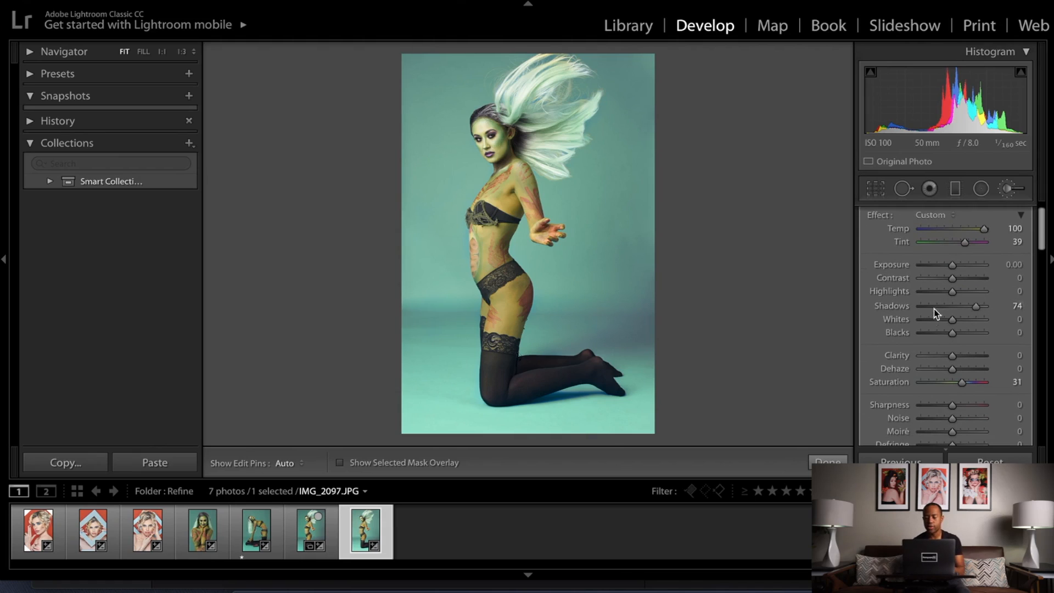
pyautogui.moveTo(986, 232); pyautogui.dragTo(1006, 243)
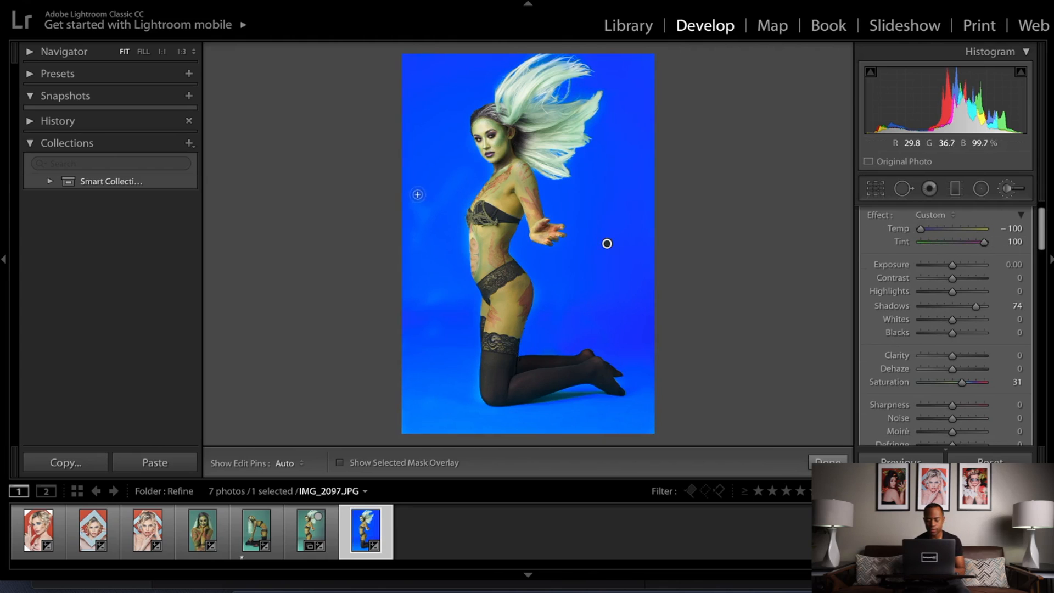
pyautogui.press('h')
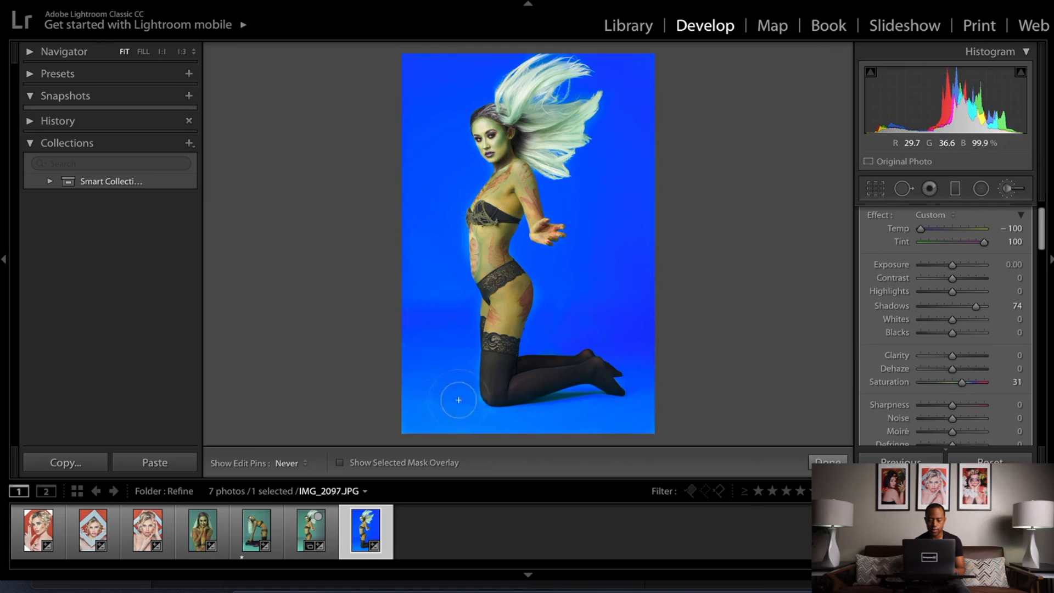
pyautogui.press('h')
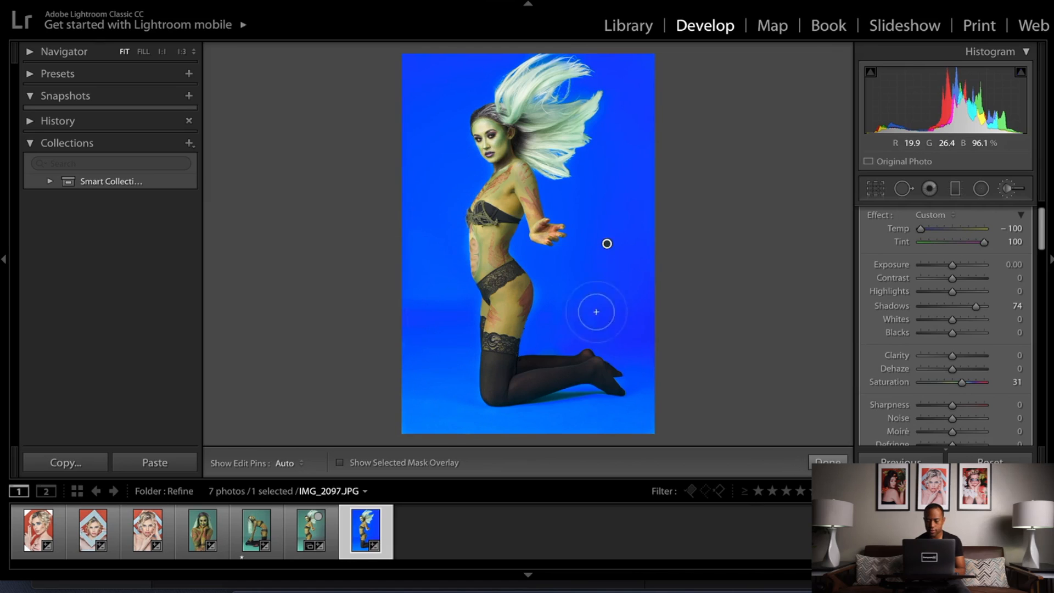
pyautogui.press('h')
pyautogui.press('h')
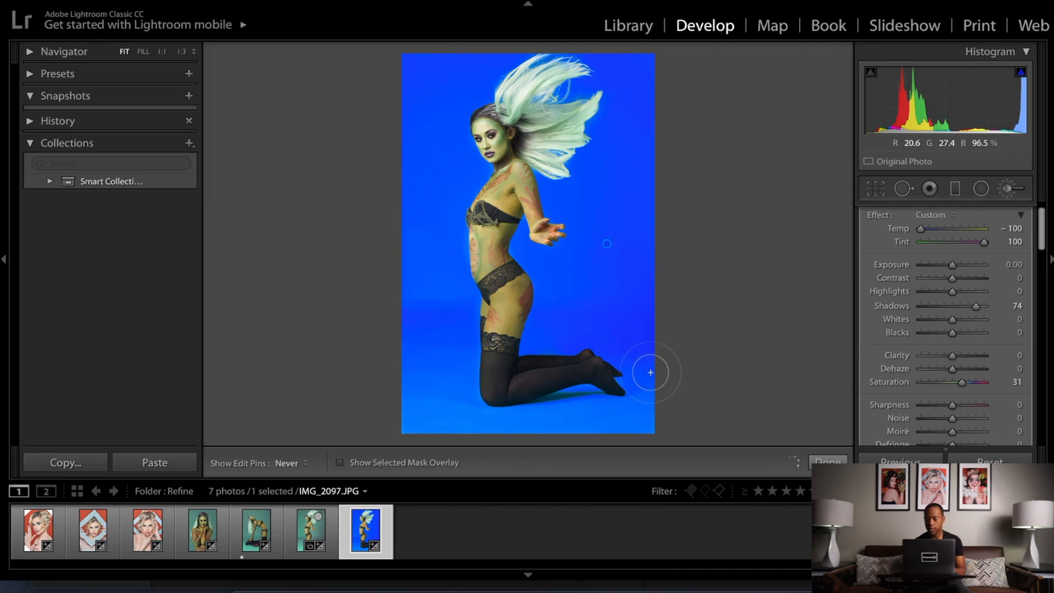
# - Set the background mask's Temp to 79, Tint to 43 and Saturation to 52
pyautogui.moveTo(921, 232); pyautogui.dragTo(949, 252)
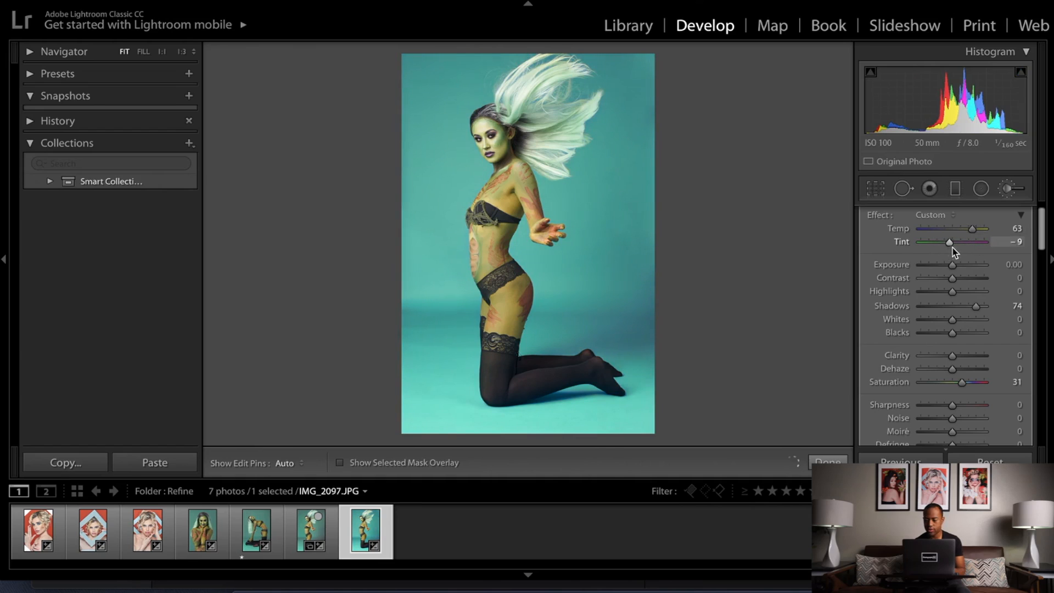
pyautogui.moveTo(972, 229)
pyautogui.mouseDown()
pyautogui.moveTo(960, 228)
pyautogui.moveTo(970, 233)
pyautogui.mouseUp()
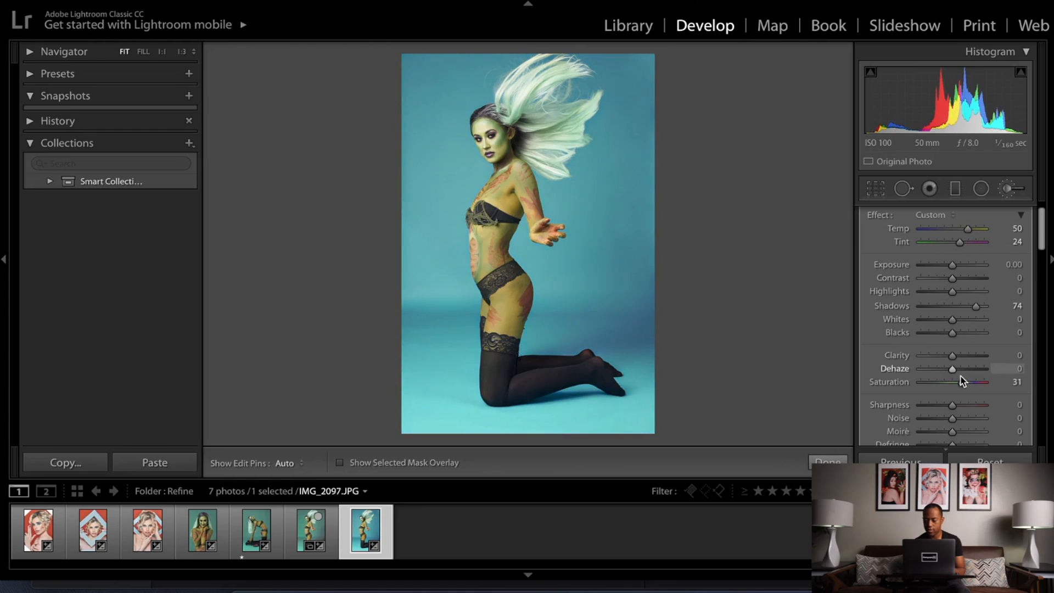
pyautogui.moveTo(962, 382); pyautogui.dragTo(968, 385)
pyautogui.moveTo(959, 242)
pyautogui.mouseDown()
pyautogui.moveTo(974, 250)
pyautogui.moveTo(982, 234)
pyautogui.moveTo(966, 245)
pyautogui.mouseUp()
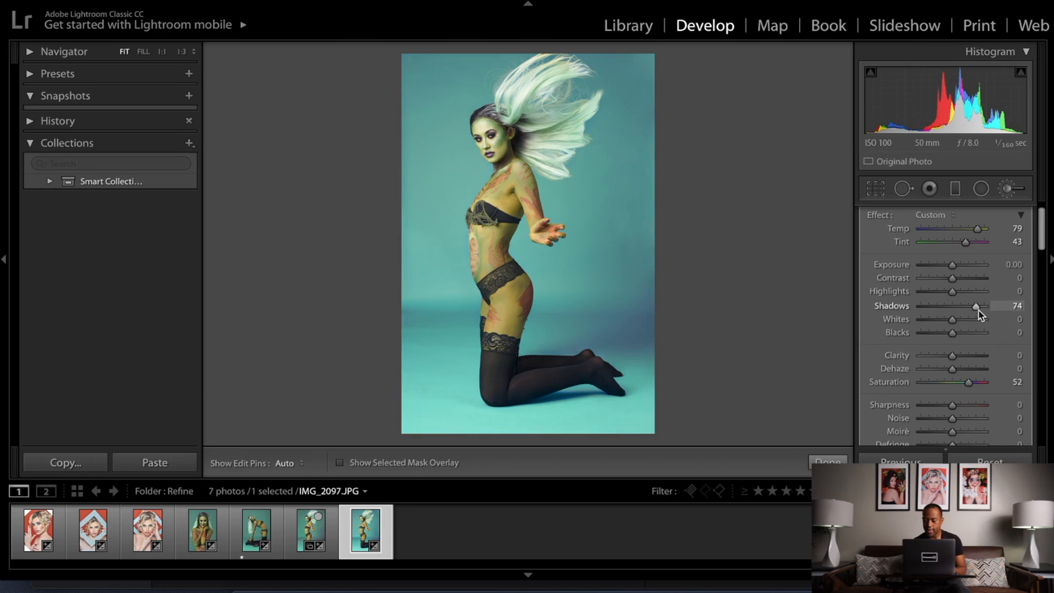
# - Refine the background mask to Tint 39, Highlights 22 and Shadows 43, and close the Adjustment Brush
pyautogui.moveTo(978, 311); pyautogui.dragTo(944, 309)
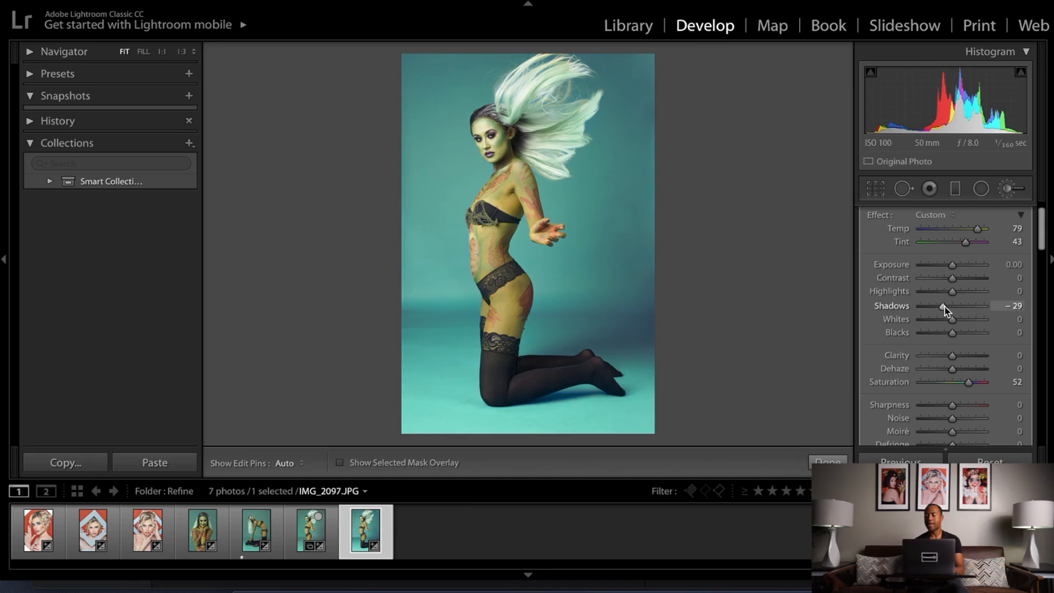
pyautogui.doubleClick(945, 310)
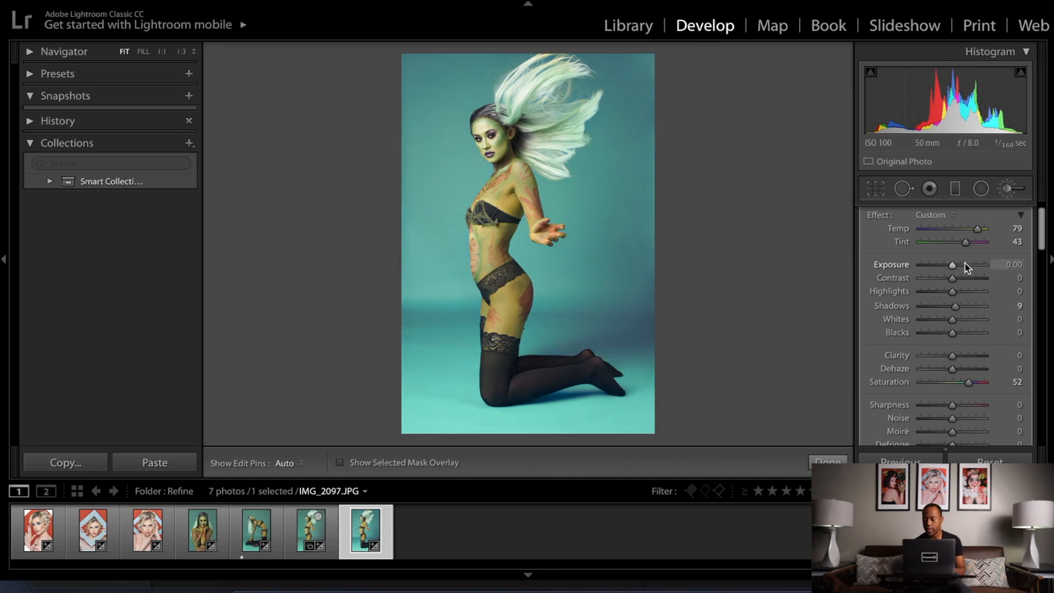
pyautogui.moveTo(966, 242); pyautogui.dragTo(965, 247)
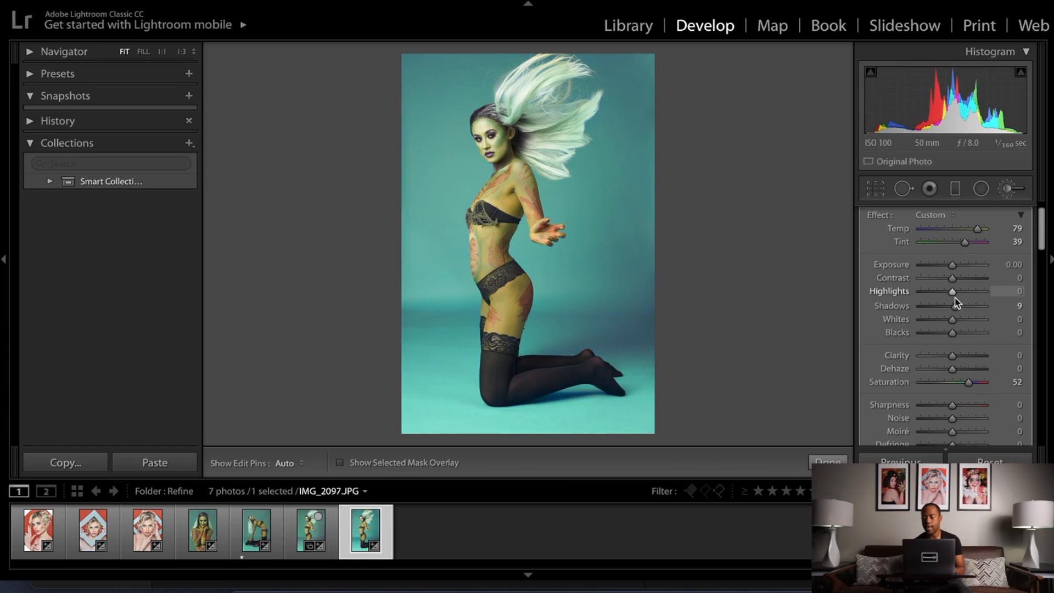
pyautogui.moveTo(953, 299)
pyautogui.mouseDown()
pyautogui.moveTo(921, 299)
pyautogui.moveTo(964, 299)
pyautogui.mouseUp()
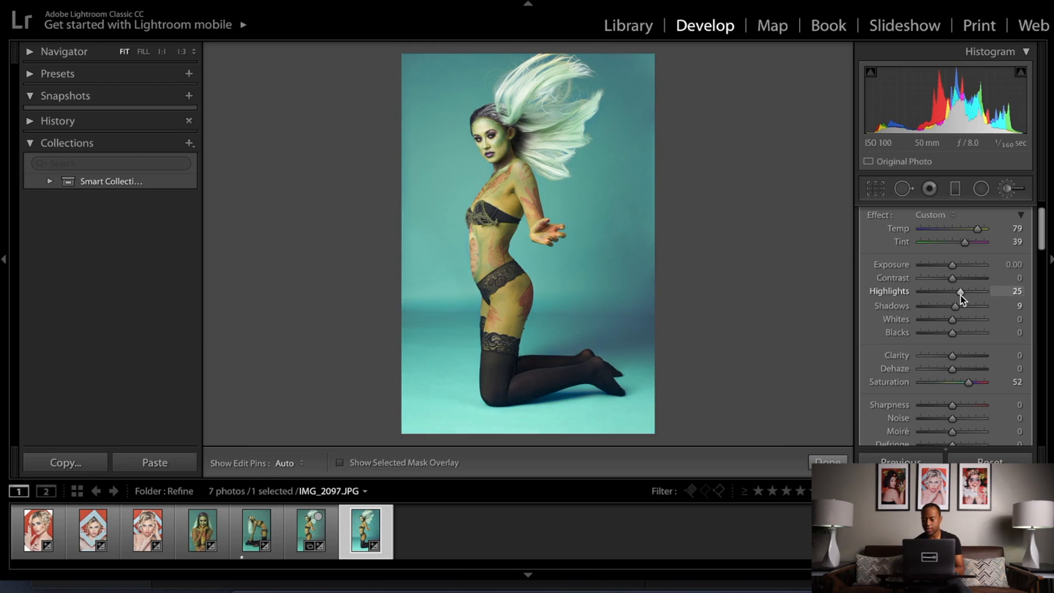
pyautogui.moveTo(956, 306)
pyautogui.mouseDown()
pyautogui.moveTo(971, 312)
pyautogui.moveTo(960, 295)
pyautogui.mouseUp()
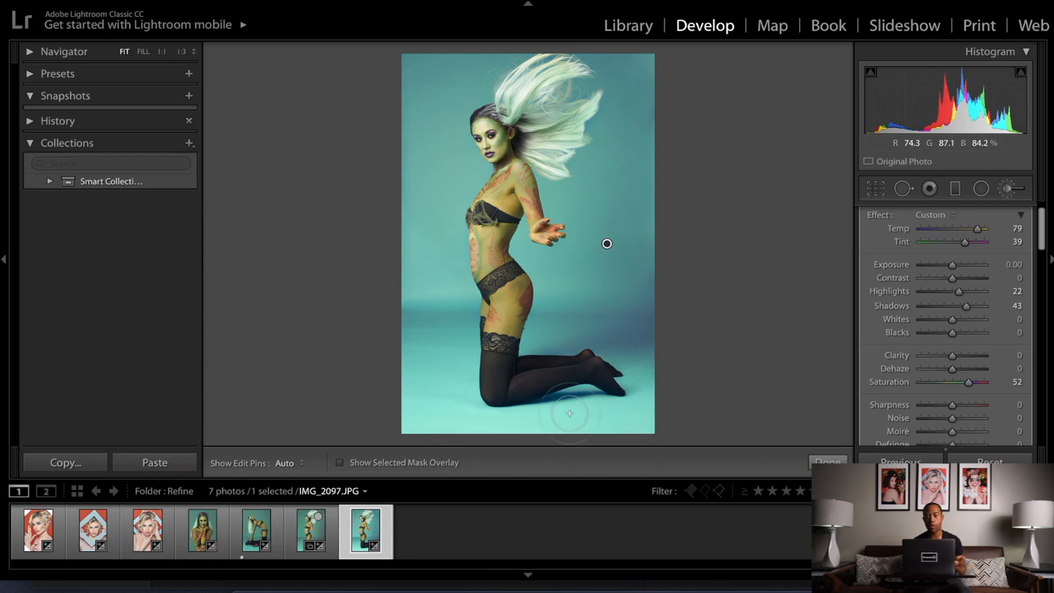
pyautogui.click(1022, 190)
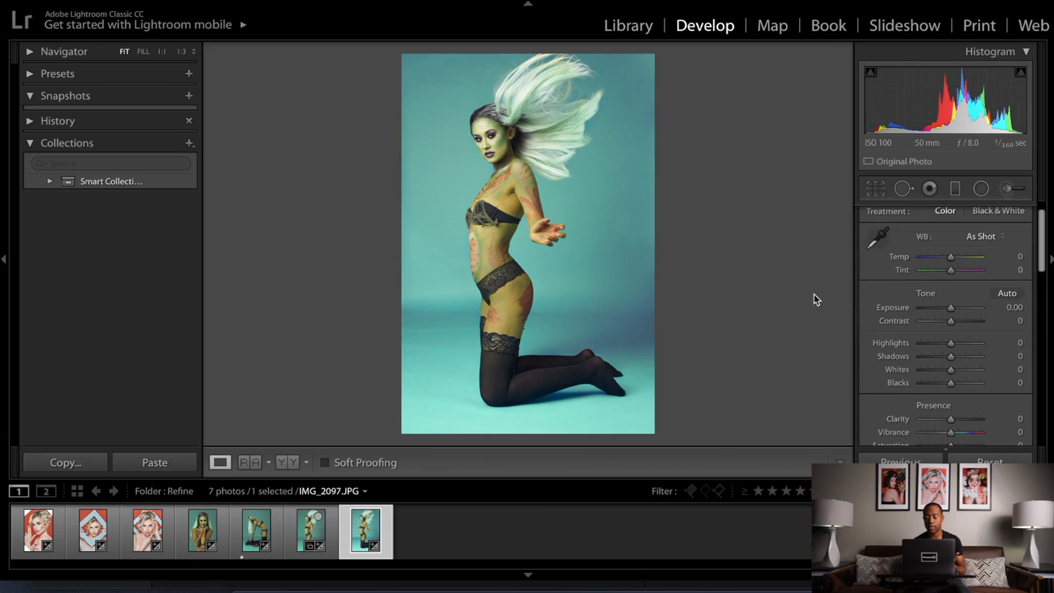
# - Start a new Adjustment Brush mask with its overlay shown and paint the floor backdrop on both sides of the model's legs
pyautogui.click(1008, 188)
pyautogui.press('h')
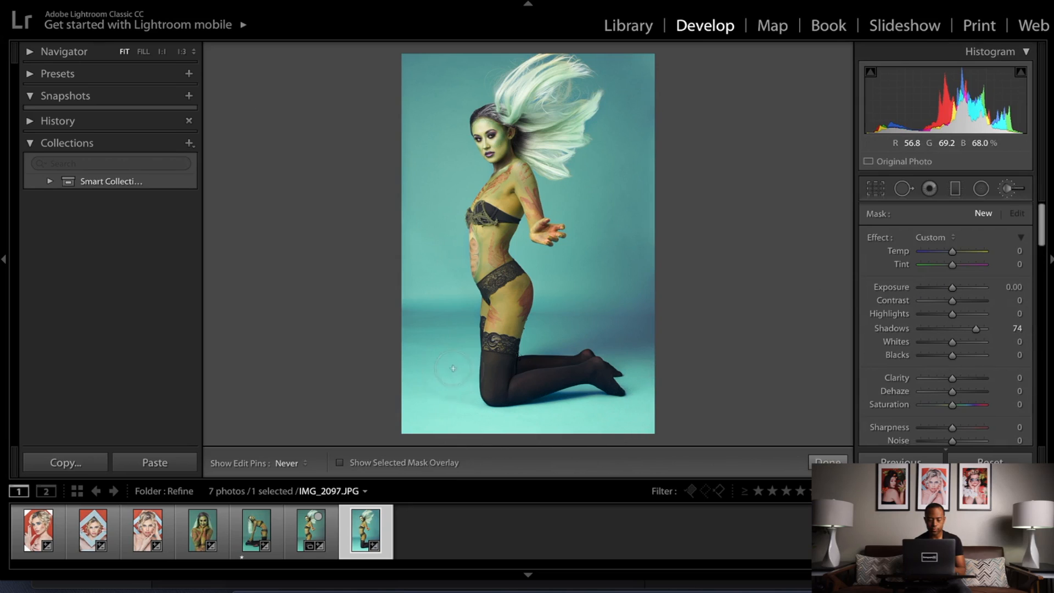
pyautogui.press('h')
pyautogui.click(417, 464)
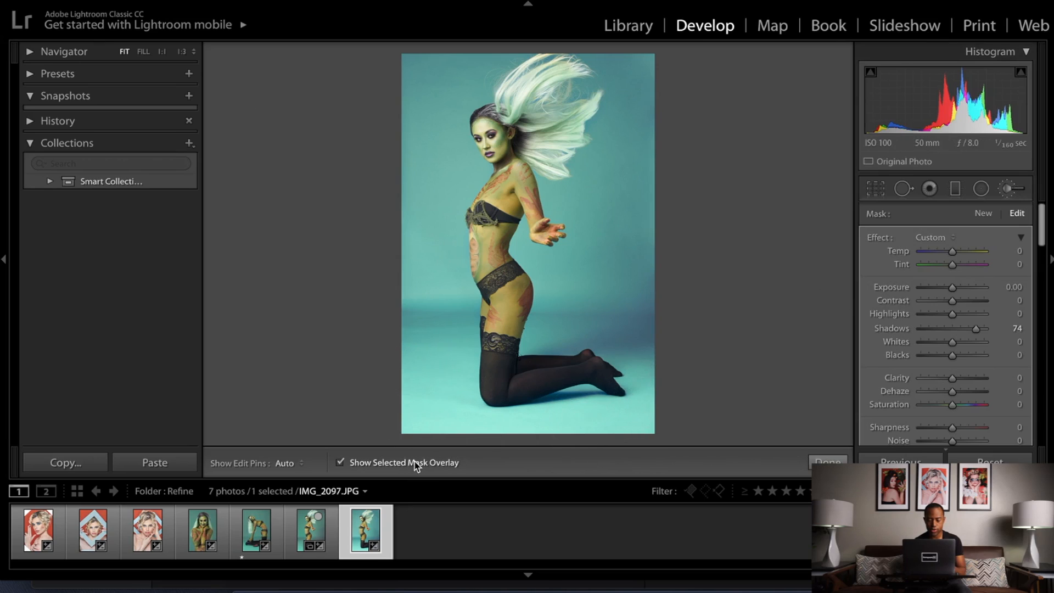
pyautogui.press('h')
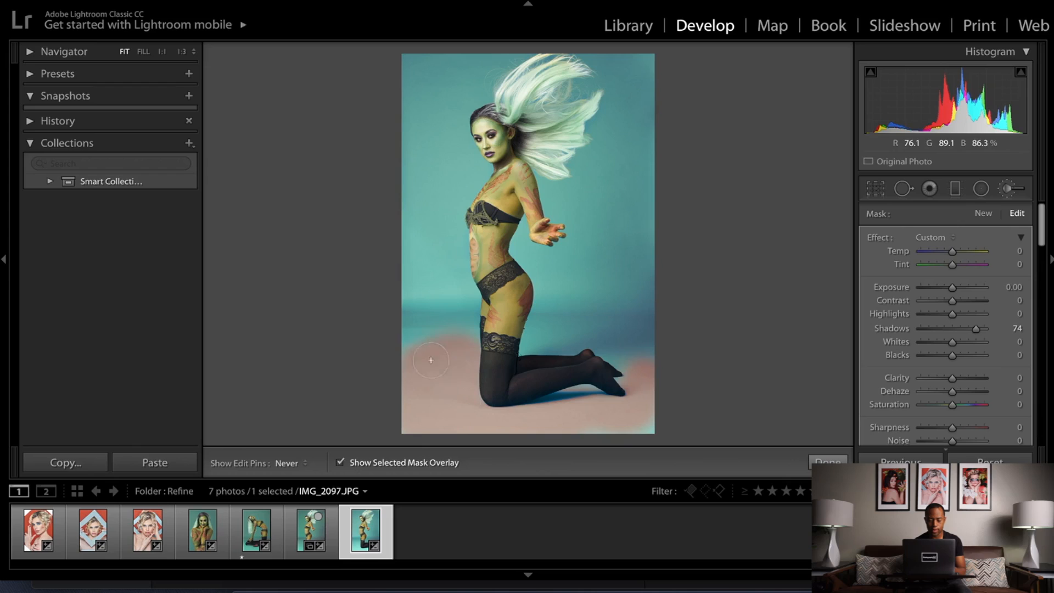
pyautogui.moveTo(430, 360); pyautogui.dragTo(399, 358)
pyautogui.moveTo(668, 399)
pyautogui.mouseDown()
pyautogui.moveTo(653, 435)
pyautogui.moveTo(619, 426)
pyautogui.moveTo(602, 398)
pyautogui.mouseUp()
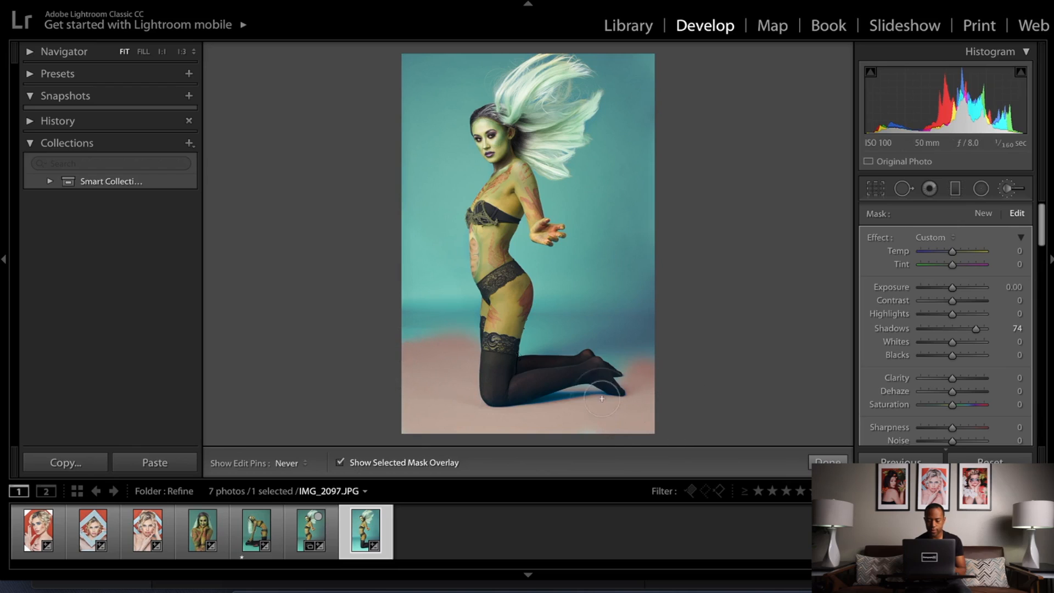
pyautogui.press('h')
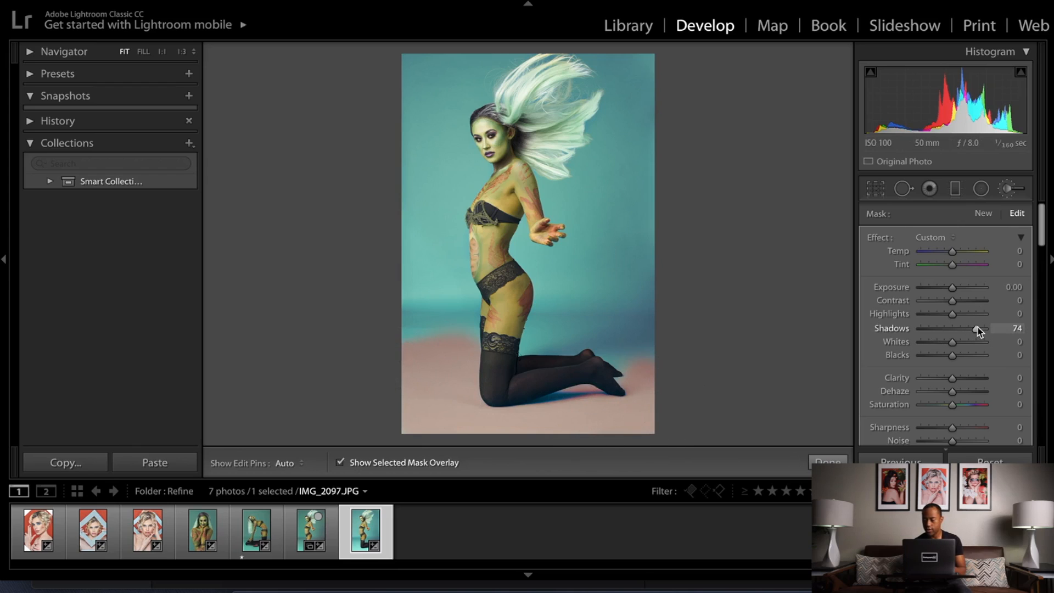
# - Hide the mask overlay and set the floor mask's Highlights to -82, Saturation to -31 and Shadows to -30
pyautogui.doubleClick(977, 329)
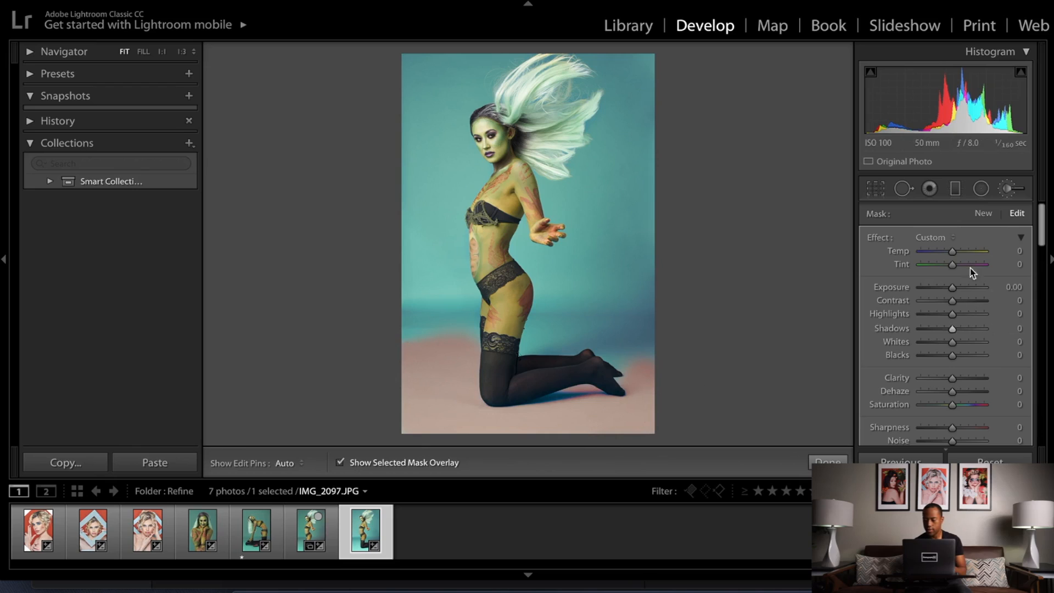
pyautogui.click(428, 463)
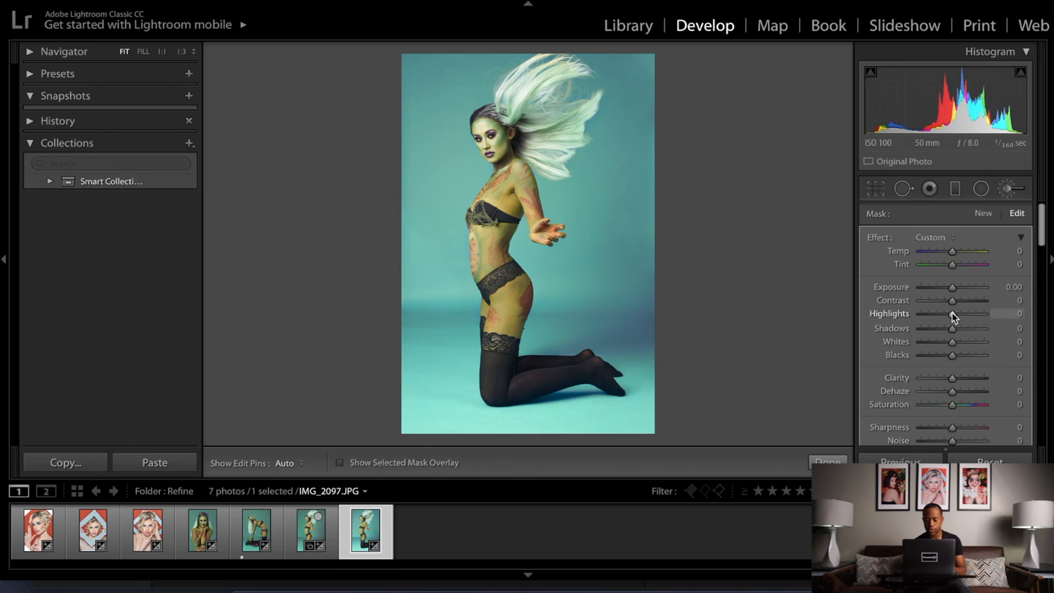
pyautogui.moveTo(952, 314); pyautogui.dragTo(926, 314)
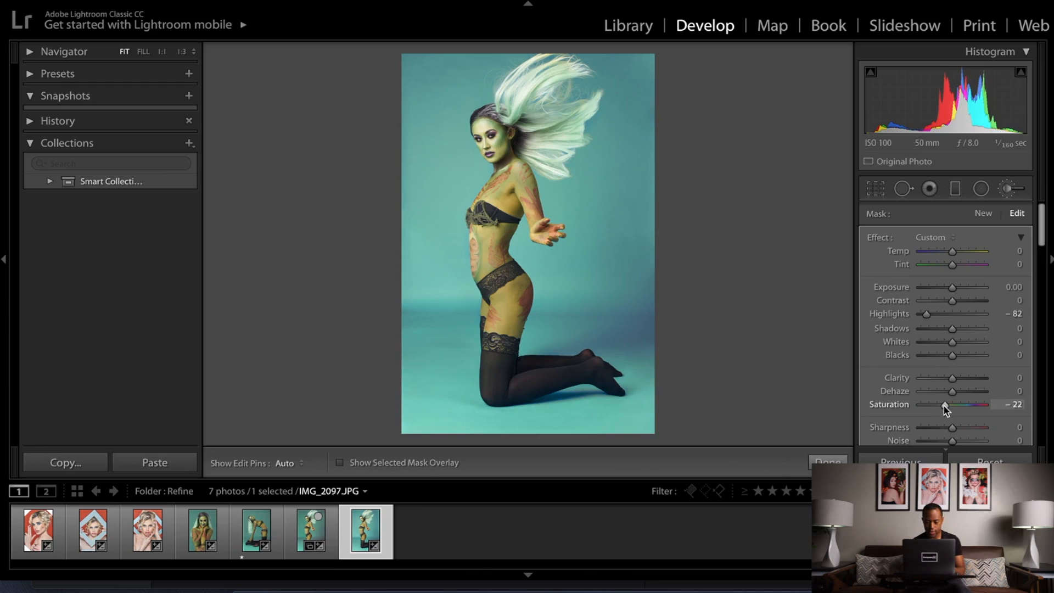
pyautogui.moveTo(943, 406); pyautogui.dragTo(939, 406)
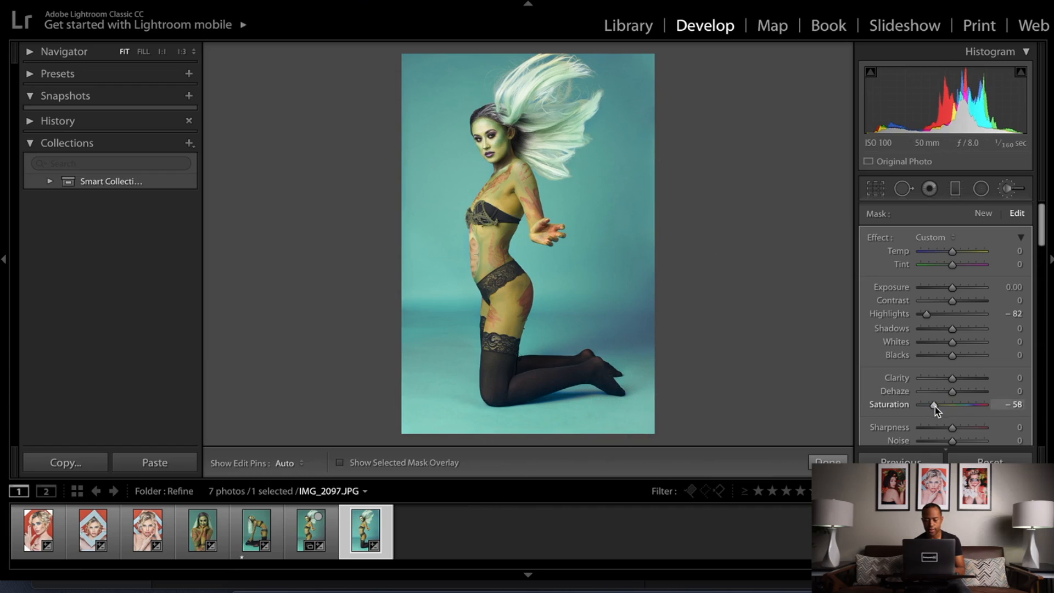
pyautogui.moveTo(934, 407); pyautogui.dragTo(943, 409)
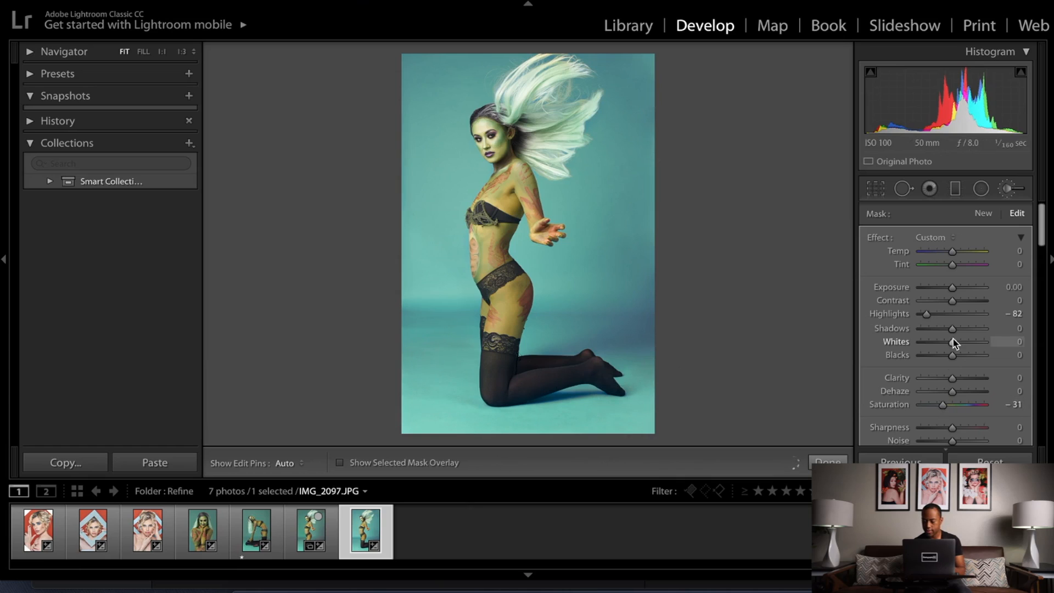
pyautogui.moveTo(938, 338); pyautogui.dragTo(944, 335)
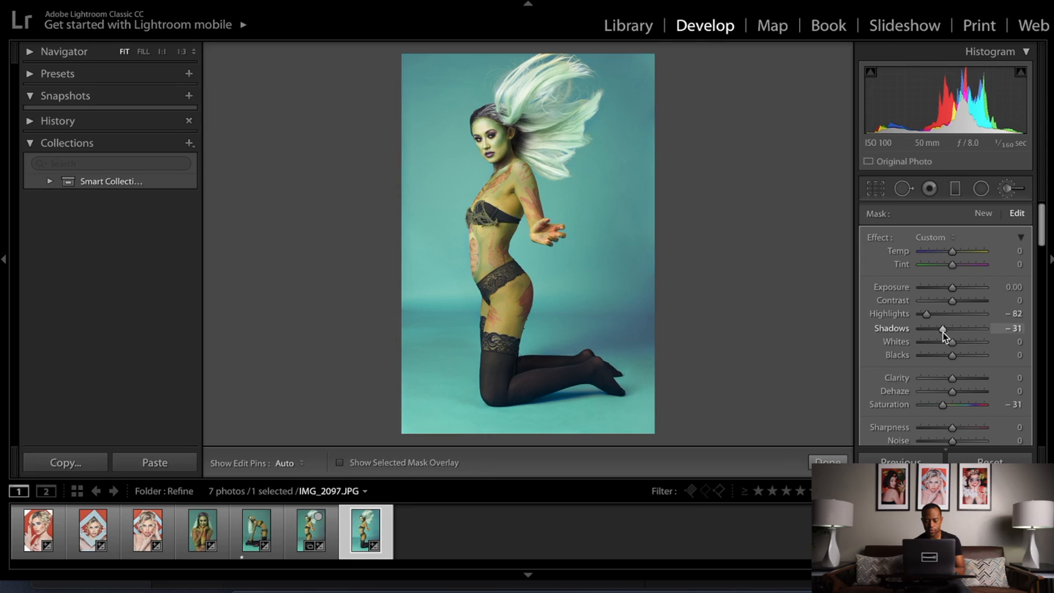
# - Erase the floor mask's upper edge on both sides of the model with a larger brush, and set its Tint to 14
pyautogui.press('alt')
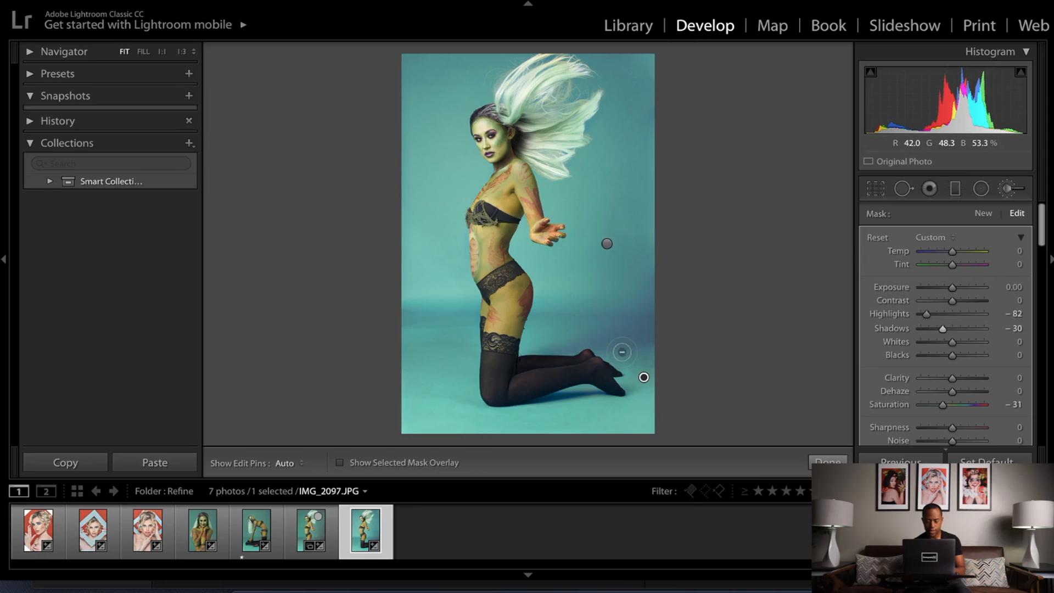
pyautogui.scroll(5, 595, 344)
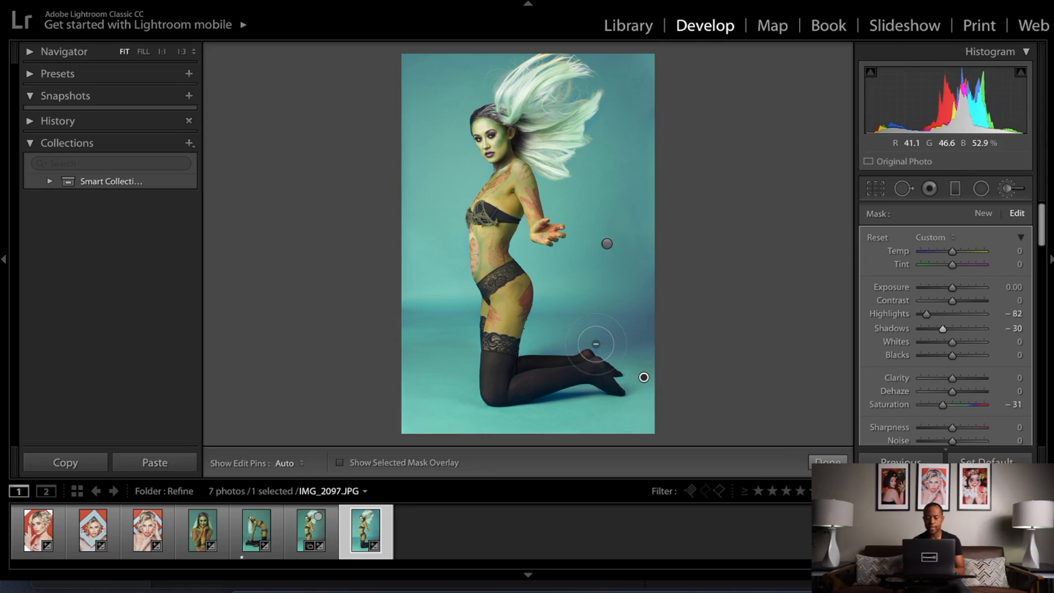
pyautogui.moveTo(482, 334); pyautogui.dragTo(413, 331)
pyautogui.moveTo(553, 333); pyautogui.dragTo(697, 331)
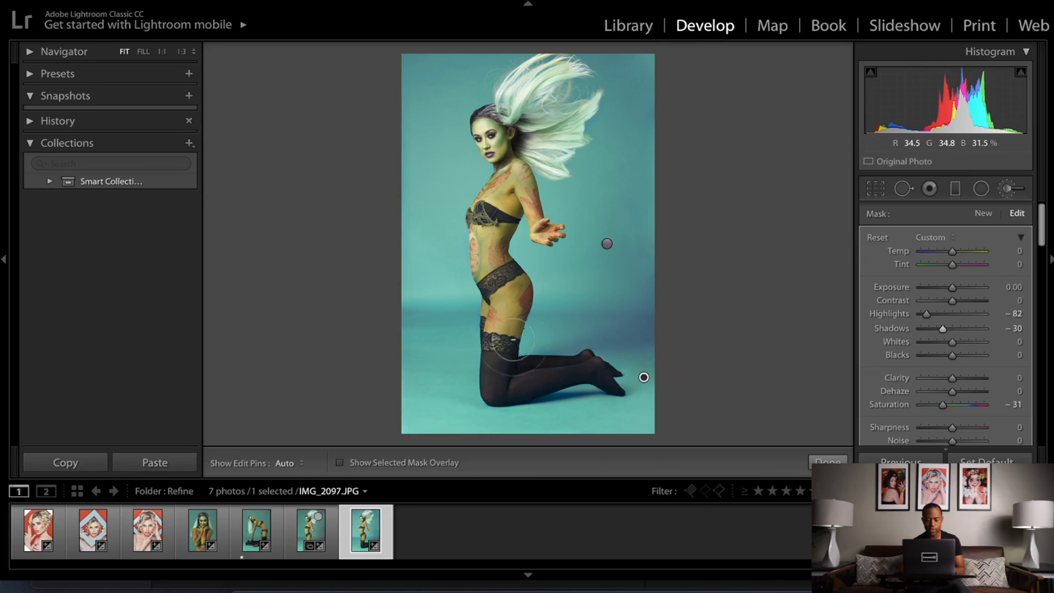
pyautogui.moveTo(478, 345); pyautogui.dragTo(389, 339)
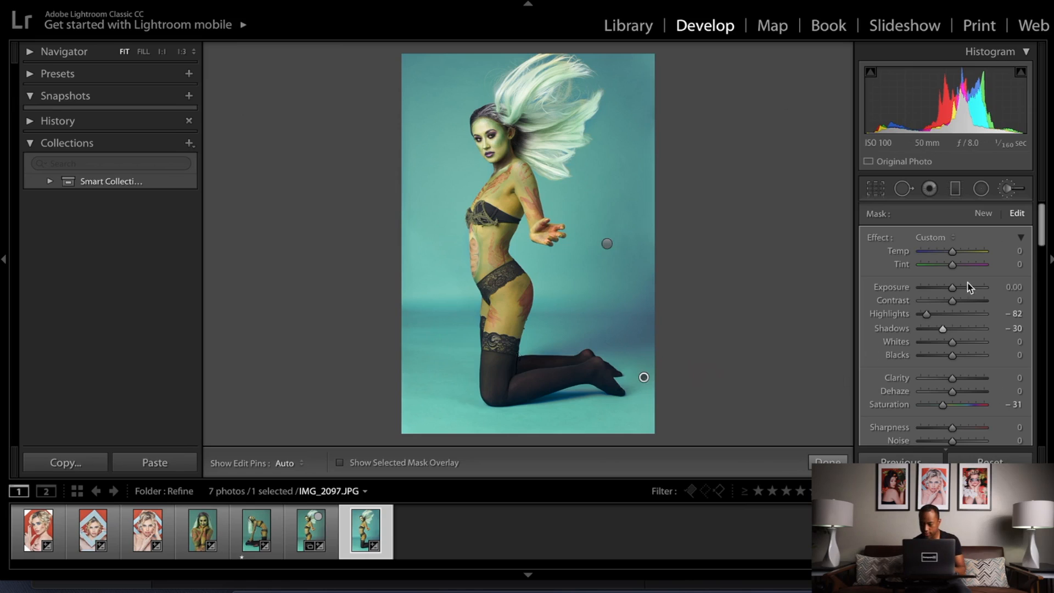
pyautogui.moveTo(949, 267); pyautogui.dragTo(952, 268)
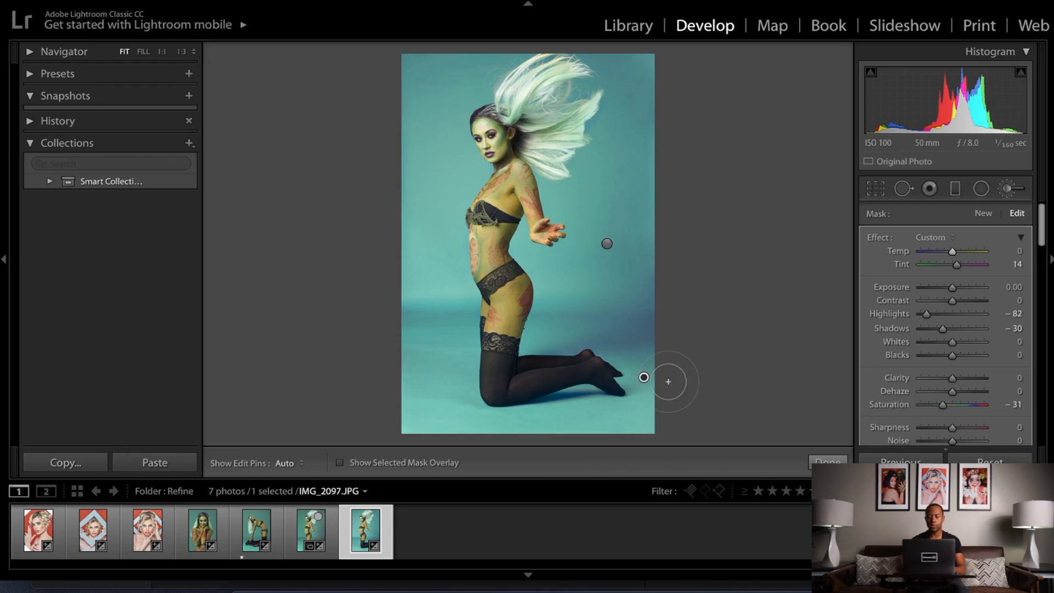
pyautogui.click(1017, 189)
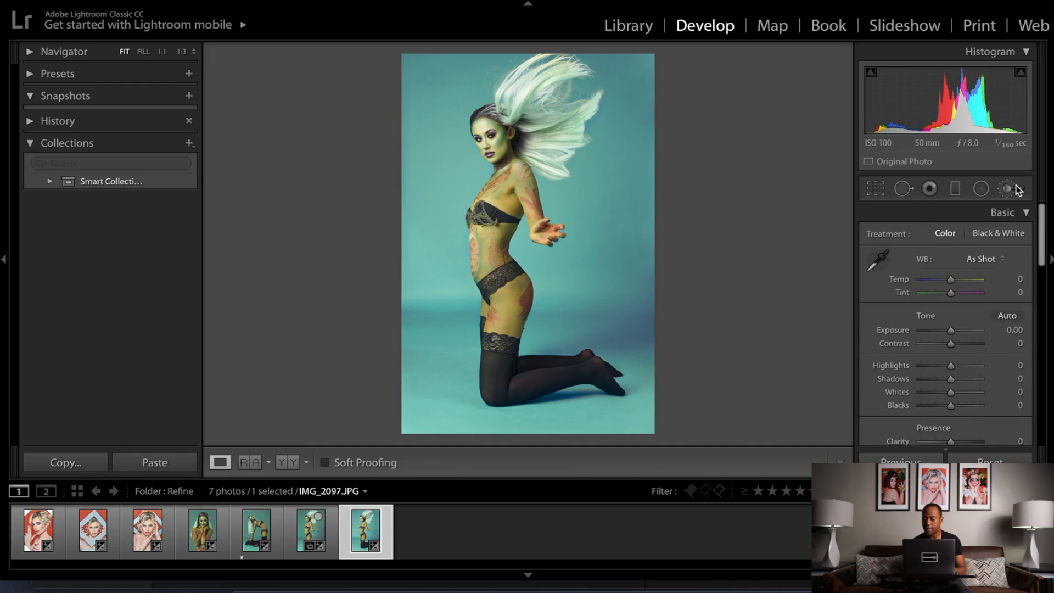
# - Create another Adjustment Brush mask and paint the upper-right background beside the model's hair, checking coverage with the mask overlay
pyautogui.click(1015, 188)
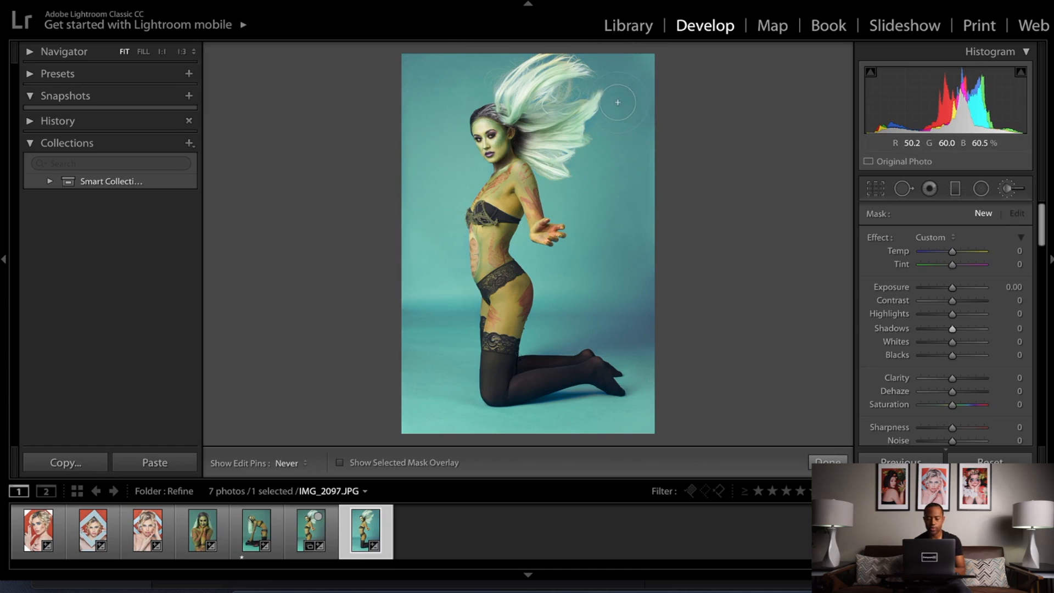
pyautogui.click(613, 135)
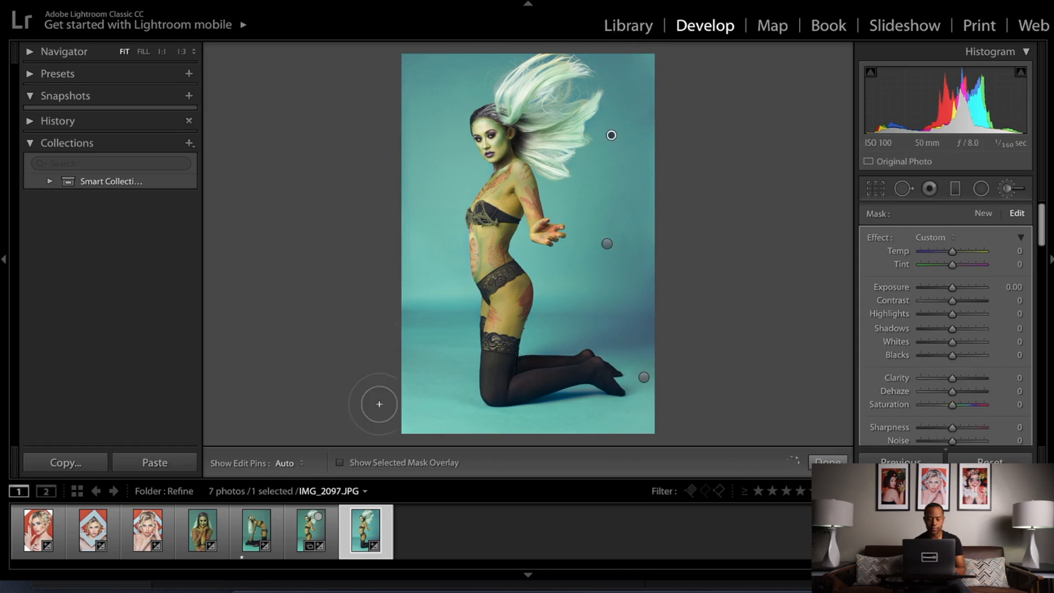
pyautogui.click(354, 464)
pyautogui.moveTo(628, 83)
pyautogui.mouseDown()
pyautogui.moveTo(581, 86)
pyautogui.moveTo(625, 63)
pyautogui.moveTo(654, 76)
pyautogui.moveTo(634, 146)
pyautogui.moveTo(643, 151)
pyautogui.moveTo(616, 147)
pyautogui.mouseUp()
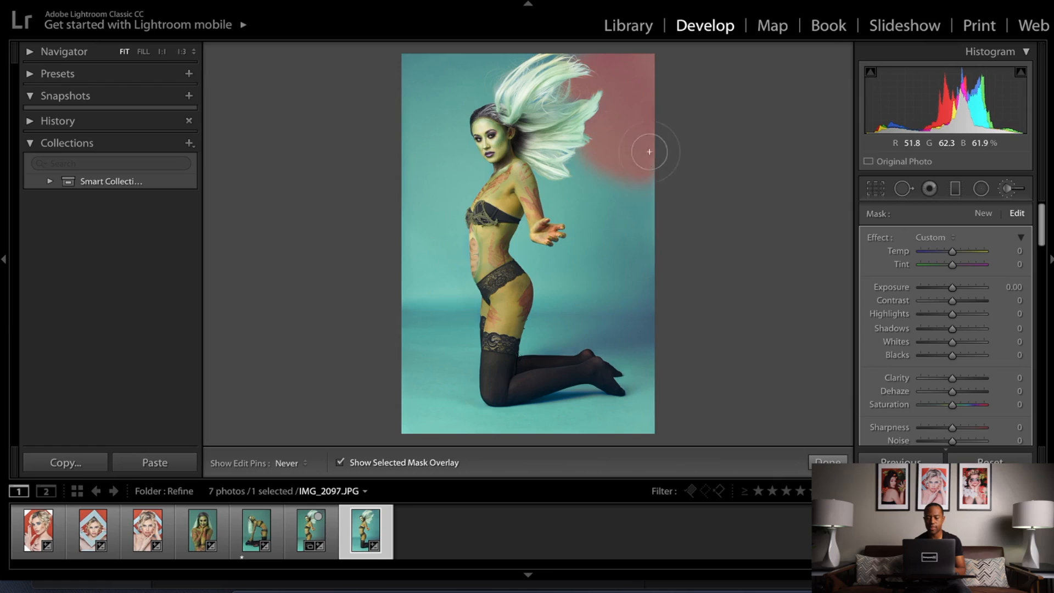
pyautogui.press('h')
pyautogui.click(388, 463)
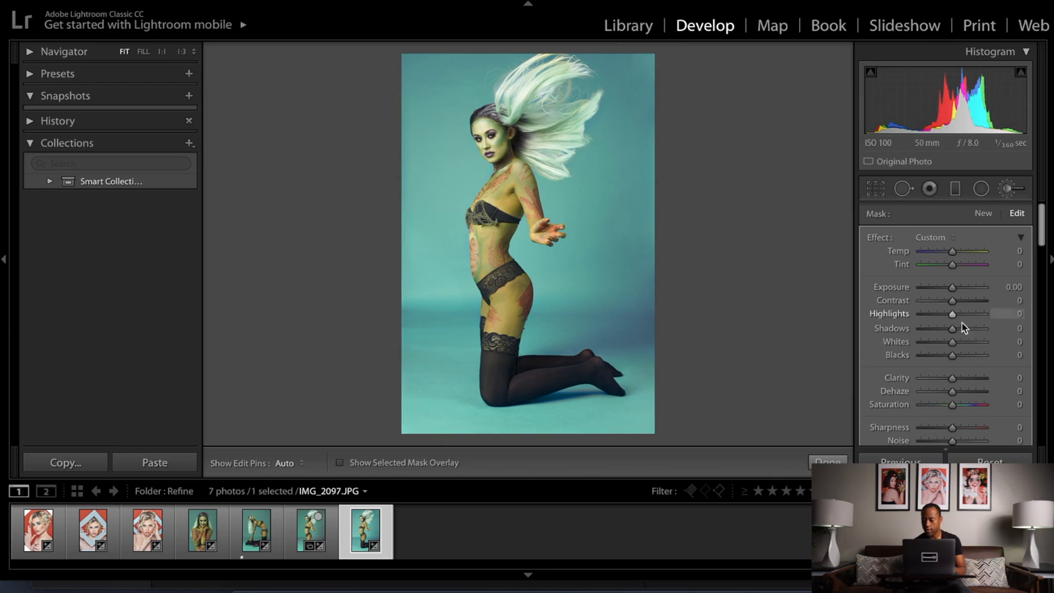
# - Set the upper-right background mask's Shadows to 61, Tint to -12 and Saturation to 3
pyautogui.moveTo(959, 336); pyautogui.dragTo(982, 339)
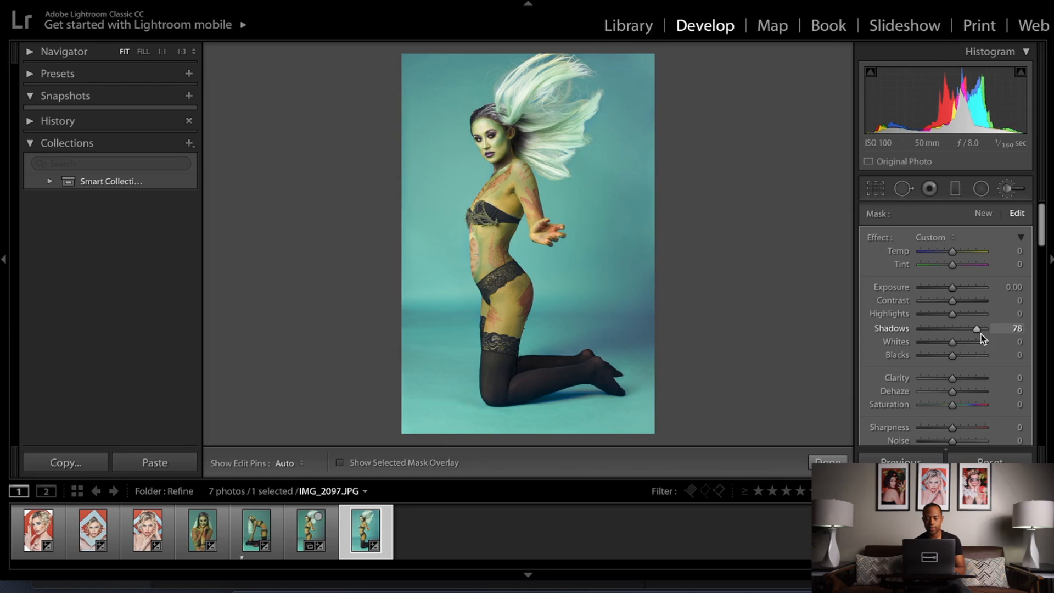
pyautogui.press('h')
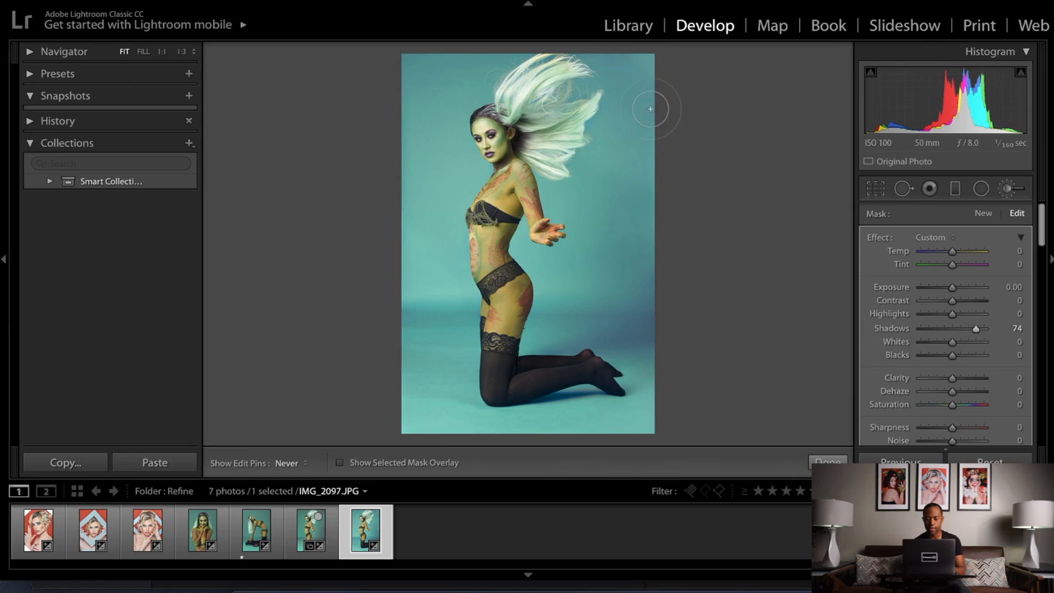
pyautogui.press('h')
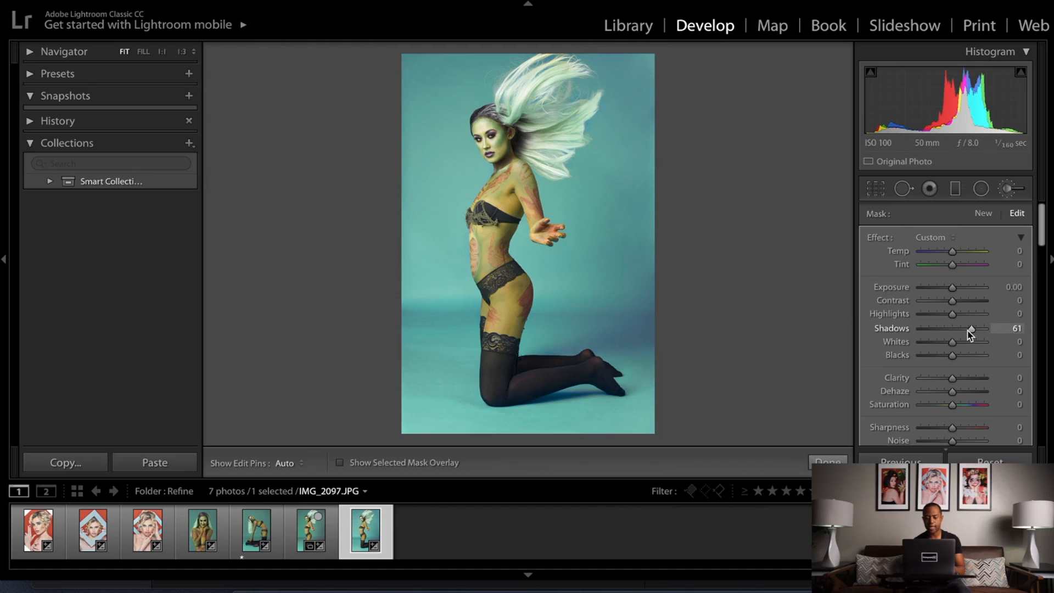
pyautogui.press('h')
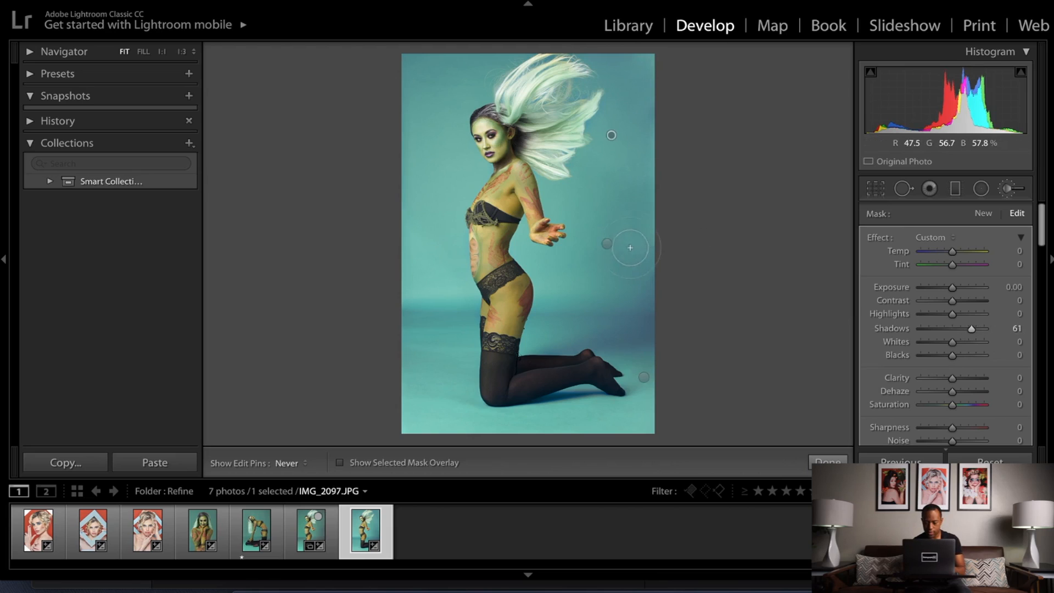
pyautogui.press('h')
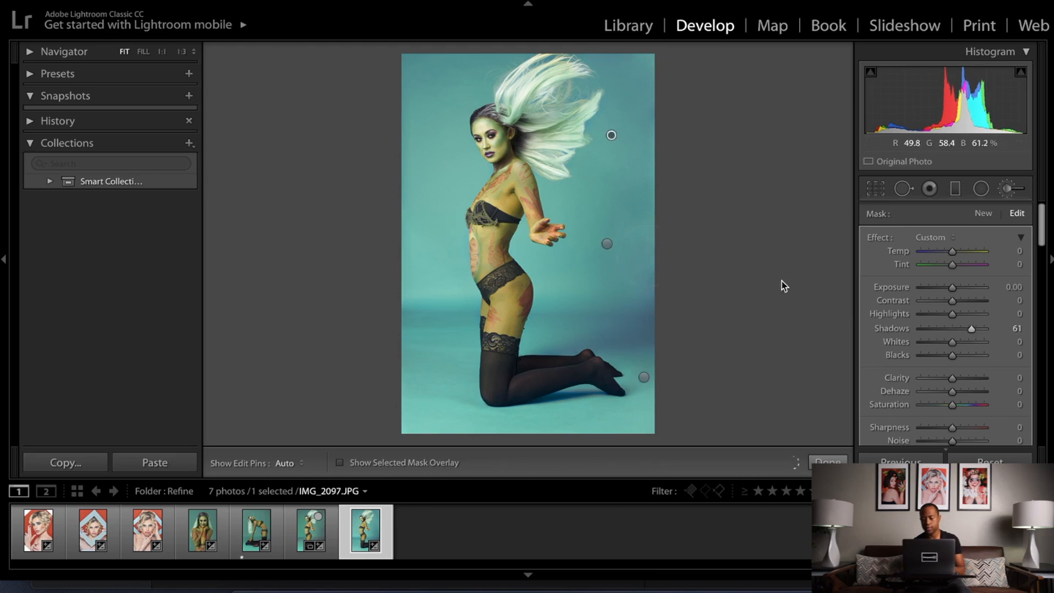
pyautogui.moveTo(955, 405); pyautogui.dragTo(962, 408)
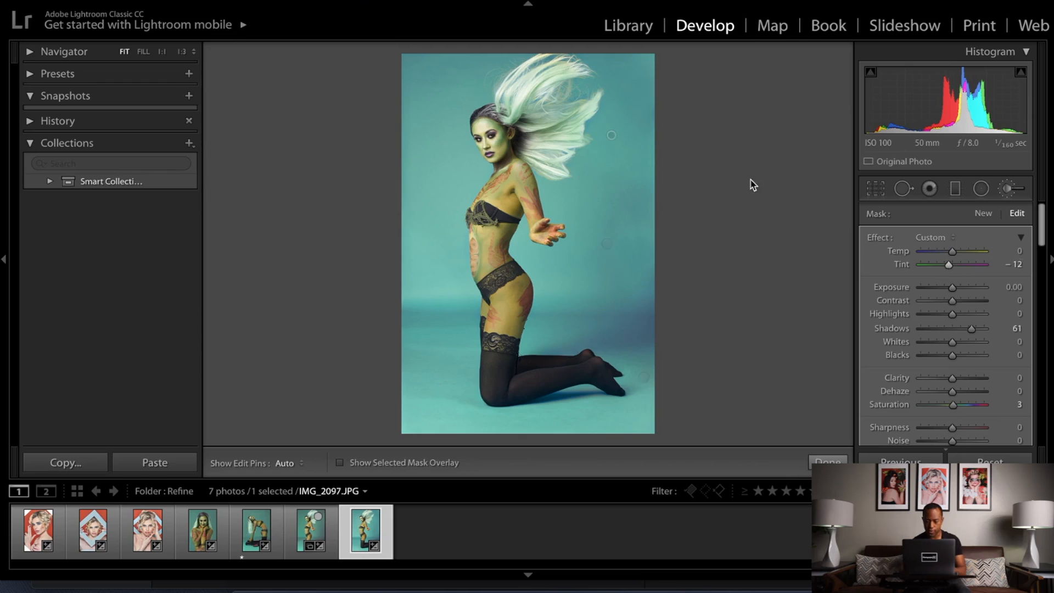
pyautogui.press('alt')
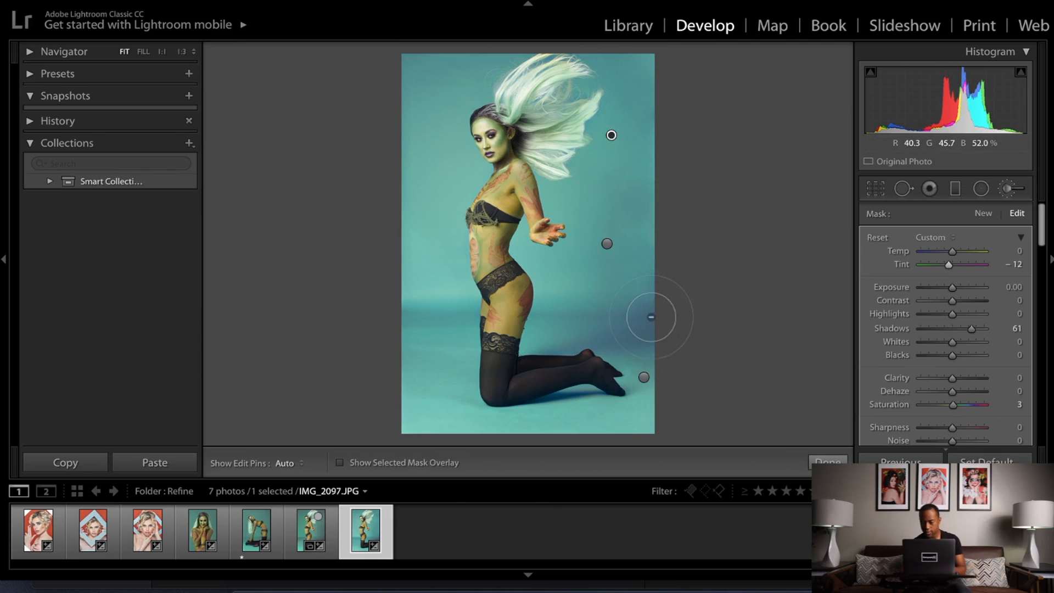
# - Compare the before and after versions of the photo to examine the background color change
pyautogui.press('\\')
pyautogui.press('\\')
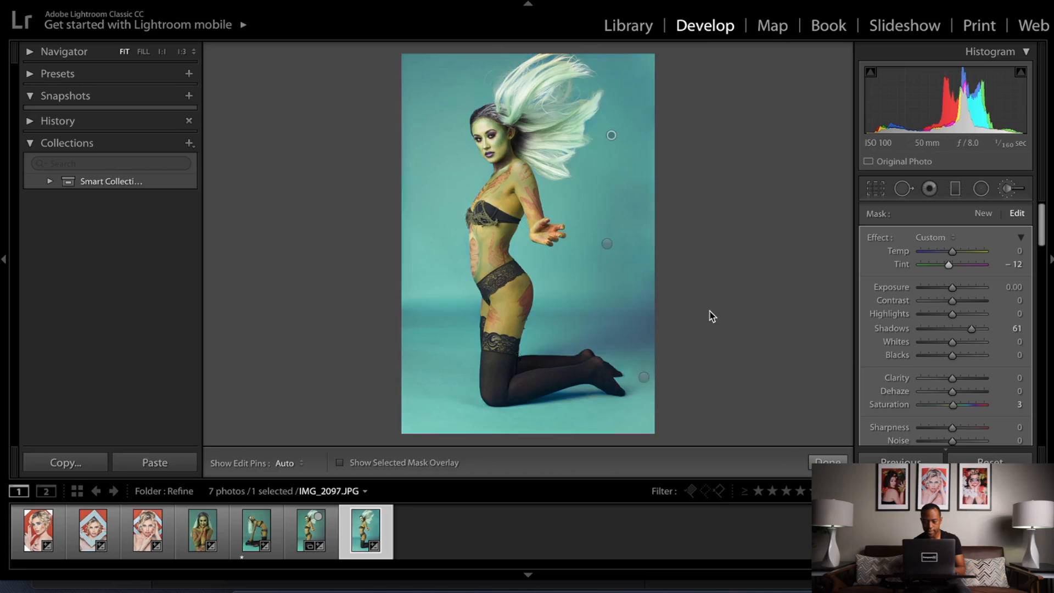
pyautogui.press('\\')
pyautogui.press('\\')
pyautogui.press('\\')
pyautogui.press('\\')
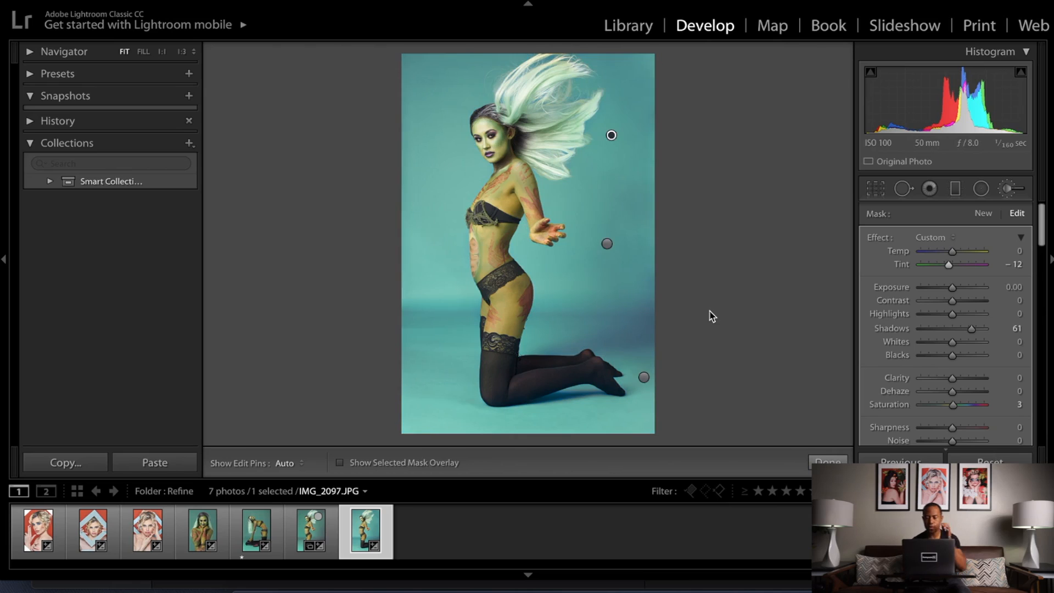
pyautogui.press('\\')
pyautogui.press('\\')
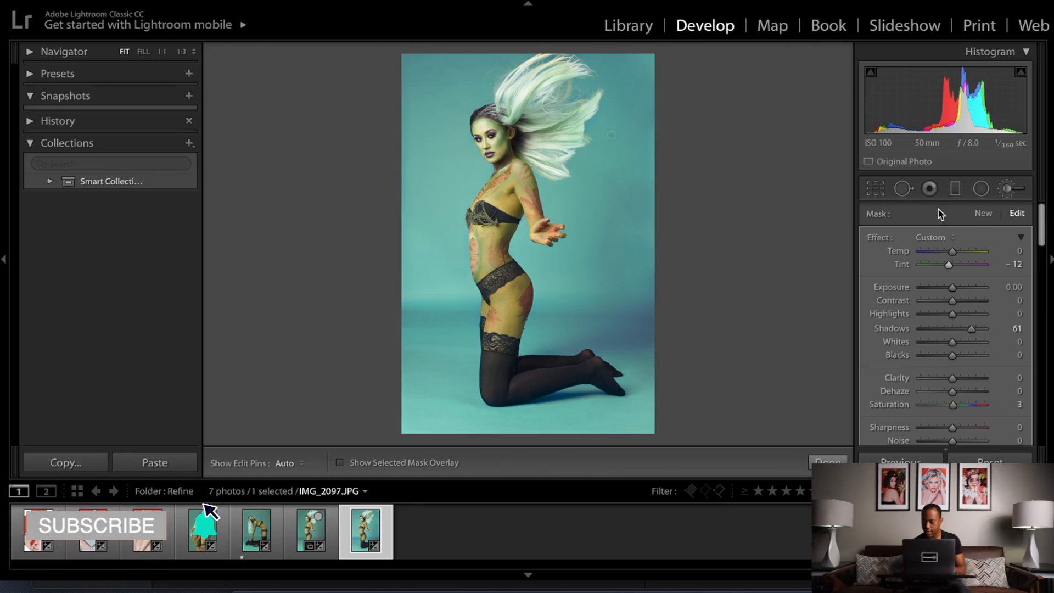
# - Add a new brush mask over the background from left of the model's waist up past her hair, with Shadows at -26
pyautogui.click(983, 213)
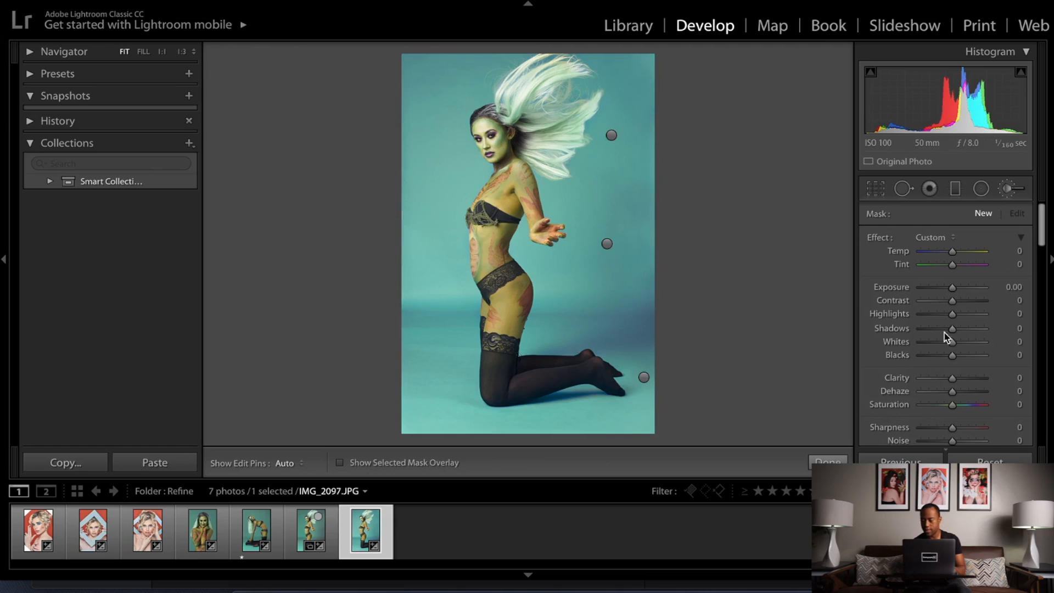
pyautogui.moveTo(955, 332); pyautogui.dragTo(946, 329)
pyautogui.click(364, 465)
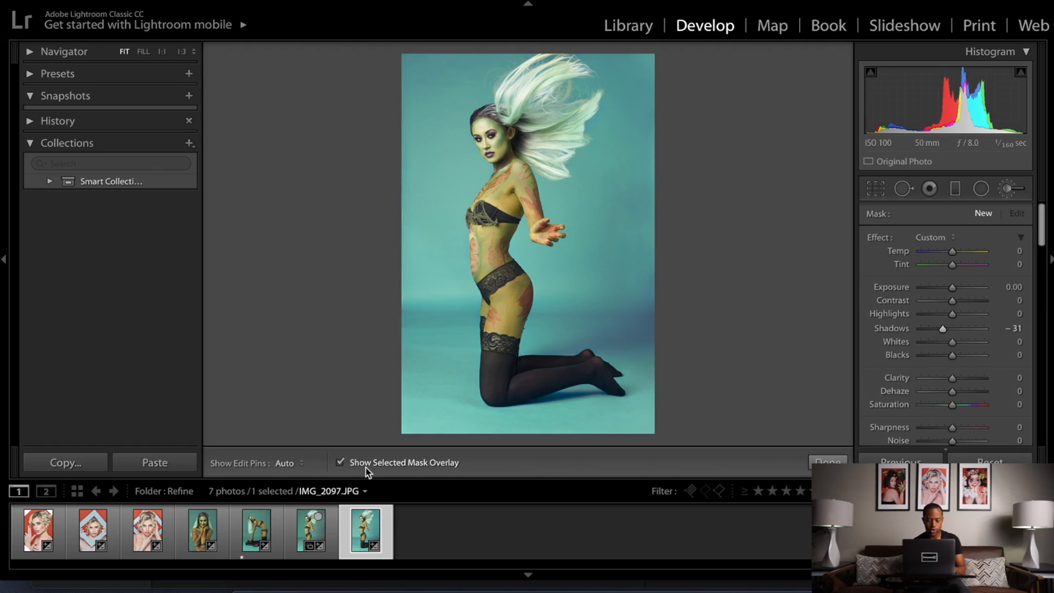
pyautogui.moveTo(441, 282)
pyautogui.mouseDown()
pyautogui.moveTo(409, 304)
pyautogui.moveTo(434, 281)
pyautogui.moveTo(455, 295)
pyautogui.moveTo(452, 194)
pyautogui.moveTo(444, 250)
pyautogui.moveTo(455, 294)
pyautogui.moveTo(440, 187)
pyautogui.moveTo(477, 170)
pyautogui.moveTo(466, 175)
pyautogui.moveTo(455, 91)
pyautogui.moveTo(454, 102)
pyautogui.moveTo(481, 70)
pyautogui.moveTo(469, 101)
pyautogui.moveTo(511, 61)
pyautogui.moveTo(439, 53)
pyautogui.moveTo(423, 91)
pyautogui.moveTo(443, 103)
pyautogui.moveTo(424, 232)
pyautogui.moveTo(405, 243)
pyautogui.moveTo(405, 130)
pyautogui.moveTo(421, 136)
pyautogui.moveTo(421, 63)
pyautogui.moveTo(406, 90)
pyautogui.moveTo(429, 60)
pyautogui.moveTo(518, 55)
pyautogui.mouseUp()
pyautogui.click(364, 465)
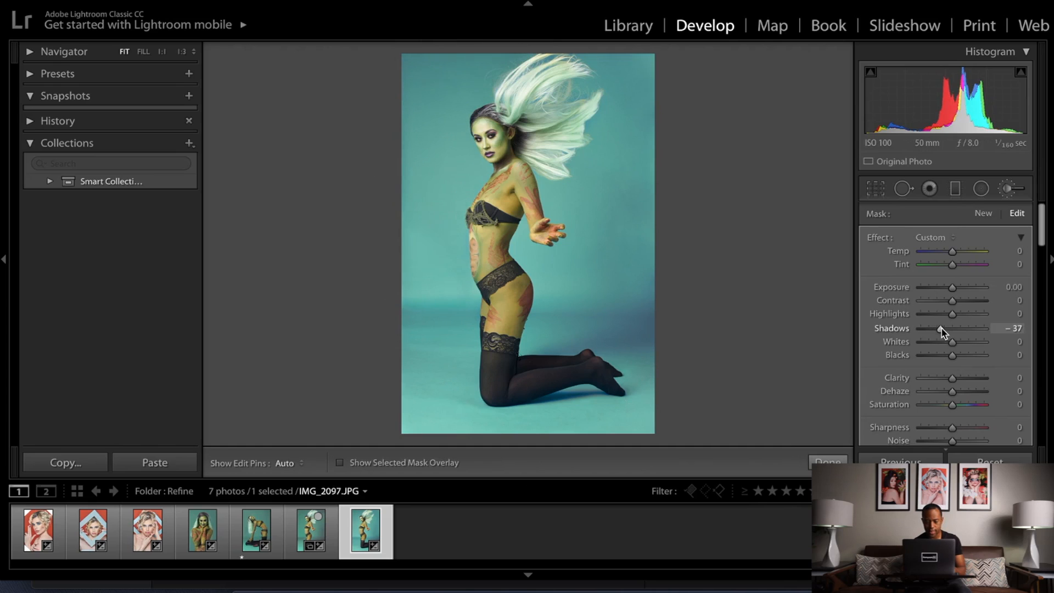
pyautogui.moveTo(941, 328); pyautogui.dragTo(940, 328)
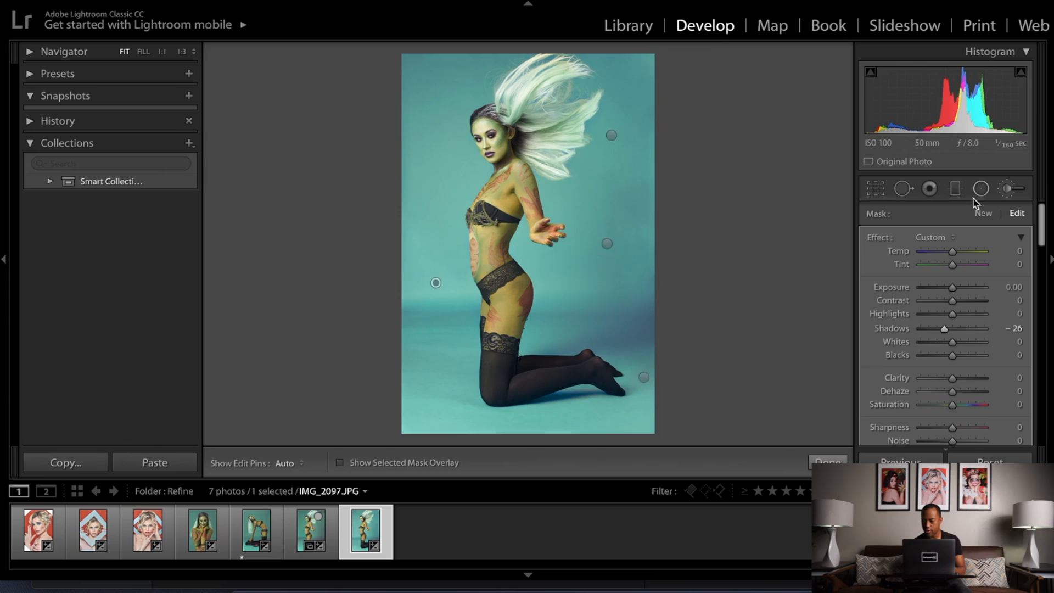
# - Add a new Adjustment Brush mask over the background left of the model's hips and set its Shadows to -12
pyautogui.click(983, 213)
pyautogui.moveTo(944, 328); pyautogui.dragTo(942, 328)
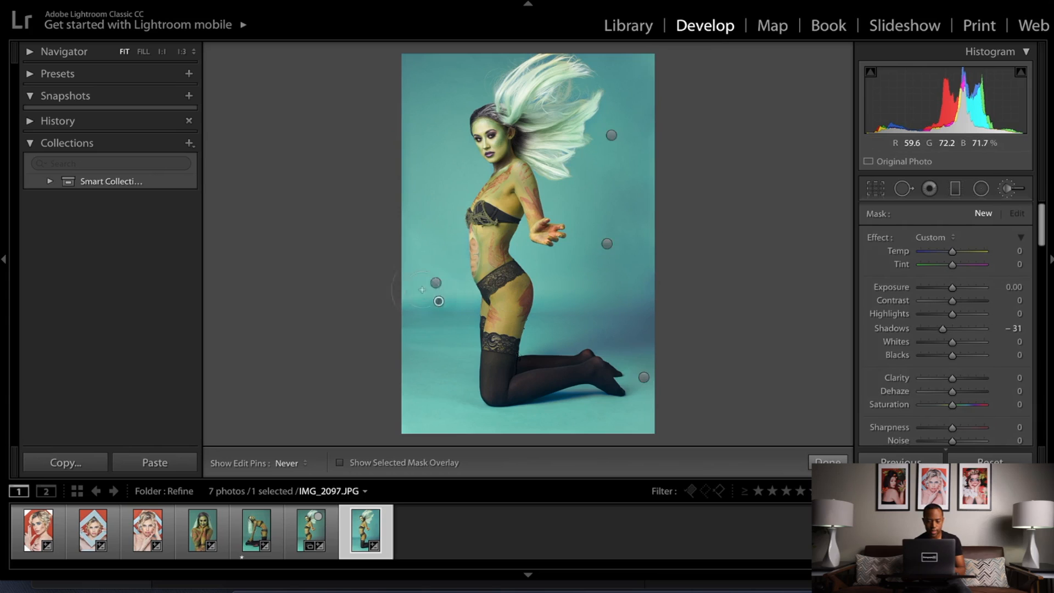
pyautogui.press('h')
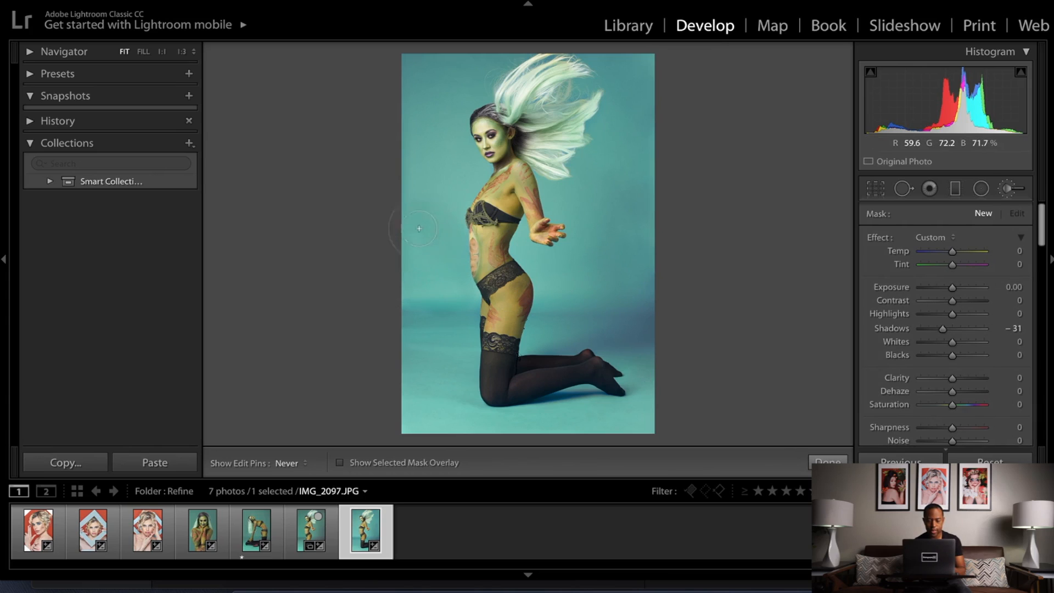
pyautogui.click(437, 298)
pyautogui.press('h')
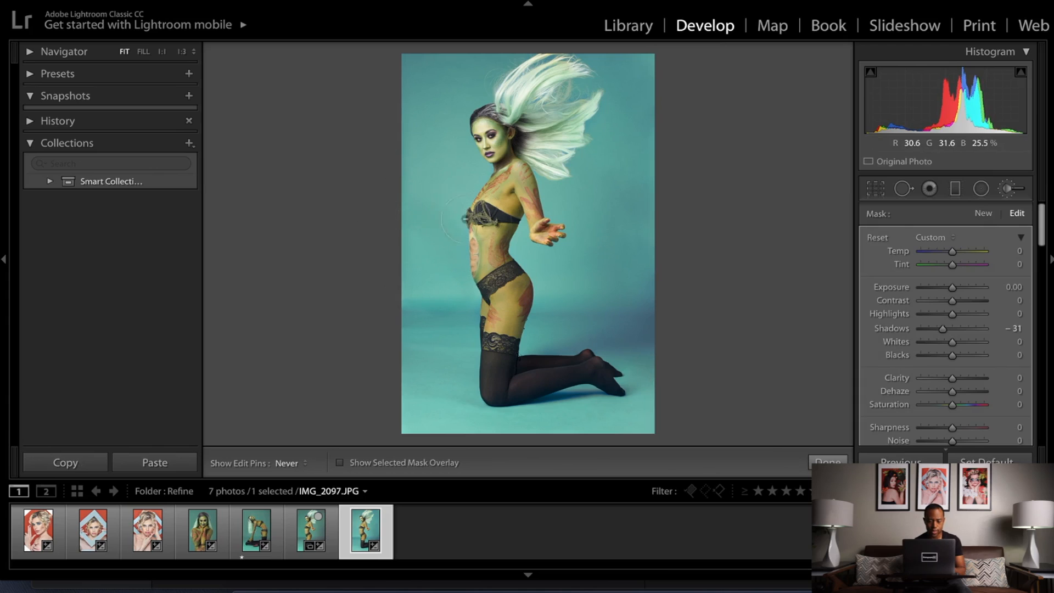
pyautogui.press('h')
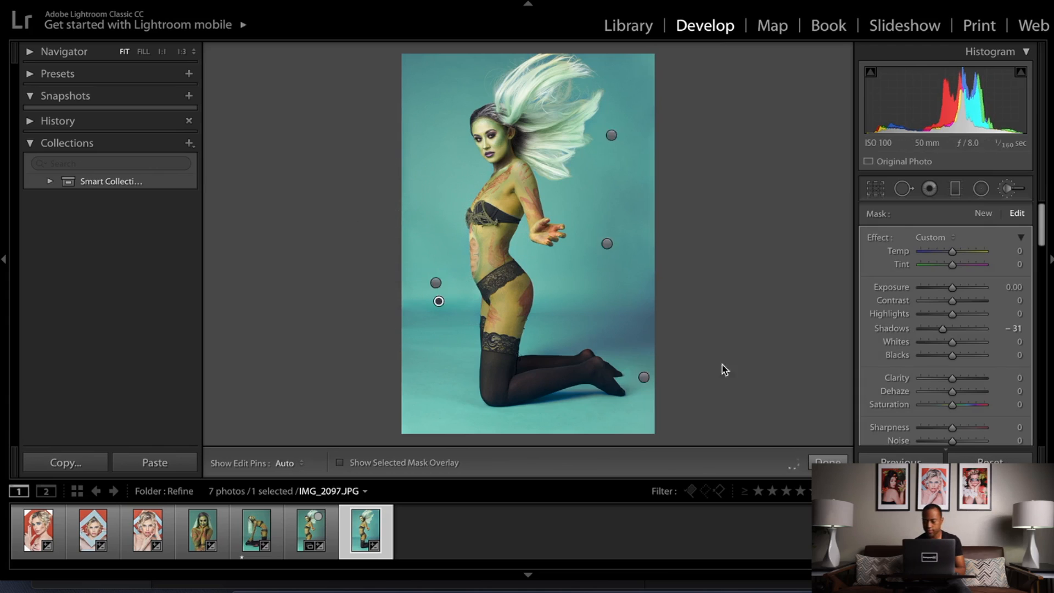
pyautogui.moveTo(947, 331); pyautogui.dragTo(951, 332)
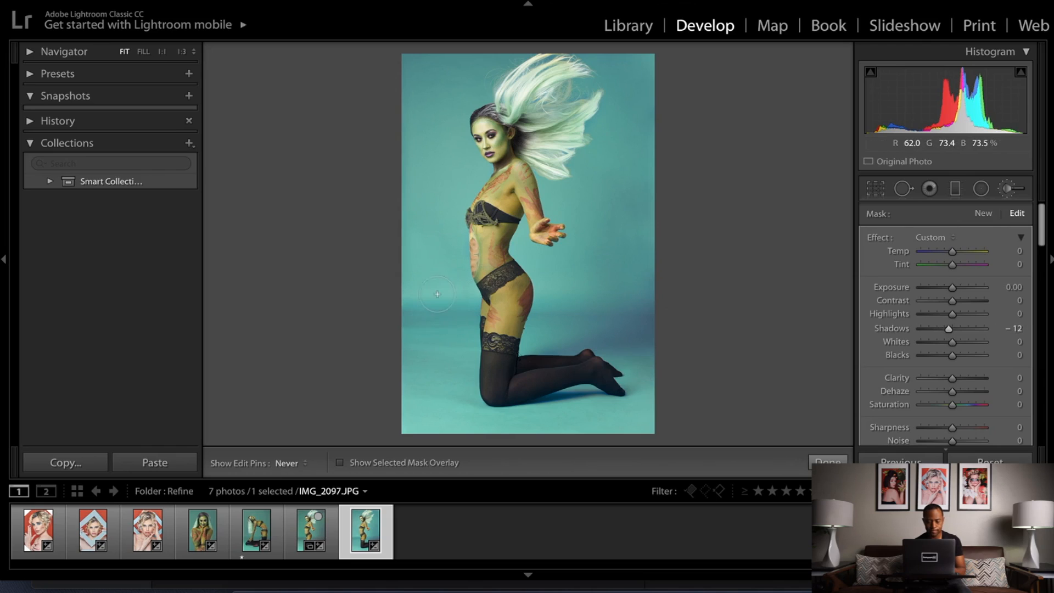
# - Toggle between the before and after versions of the photo to examine how even the background tones look
pyautogui.press('\\')
pyautogui.press('\\')
pyautogui.press('\\')
pyautogui.press('\\')
pyautogui.press('\\')
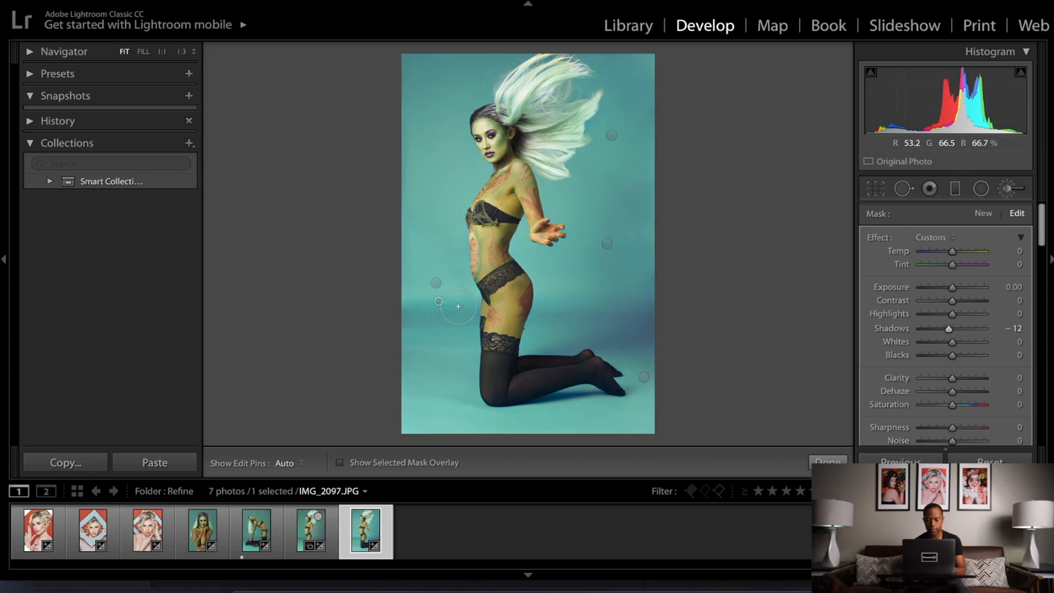
pyautogui.press('\\')
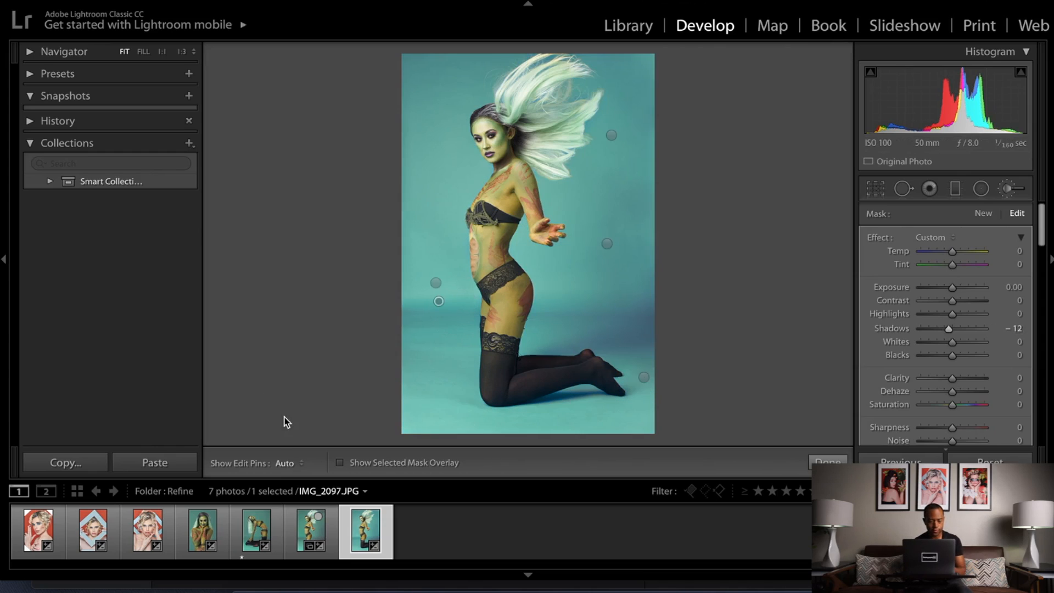
# - Hide the Presets and Collections side panel, the module picker and the filmstrip to enlarge the photo
pyautogui.click(5, 259)
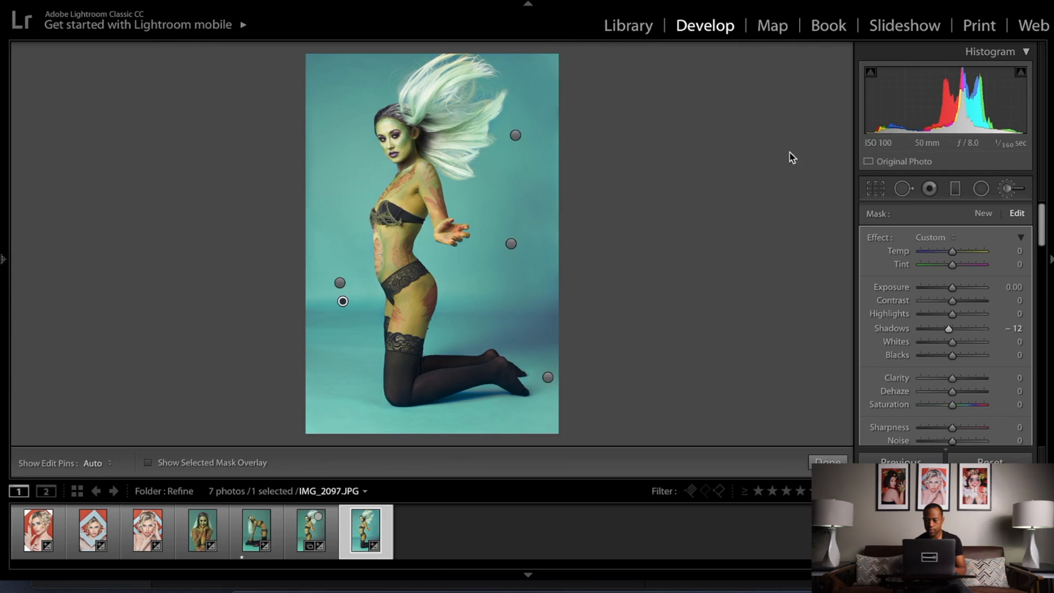
pyautogui.click(528, 4)
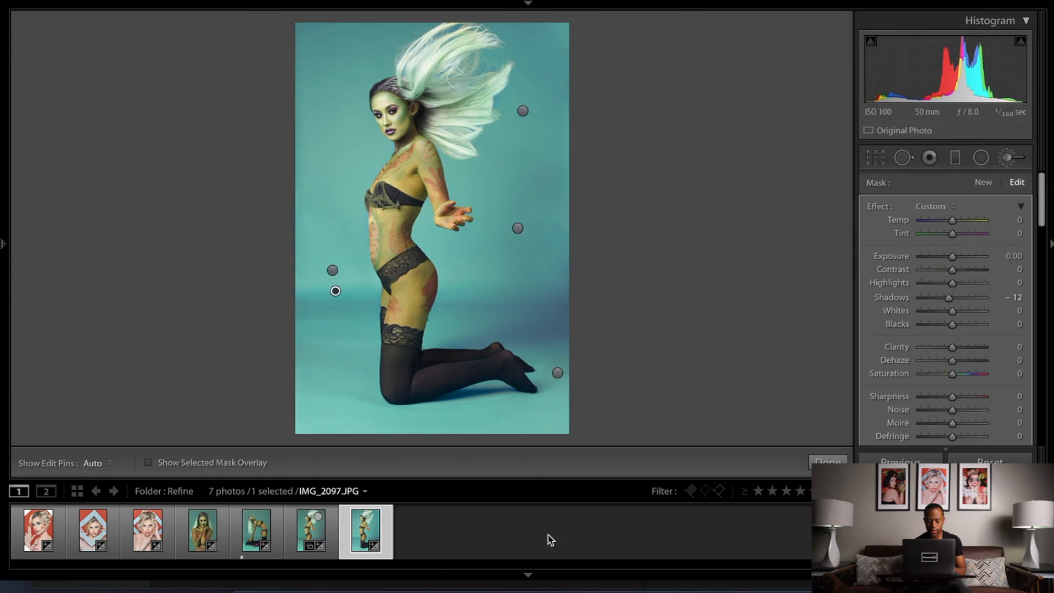
pyautogui.click(528, 573)
pyautogui.click(532, 573)
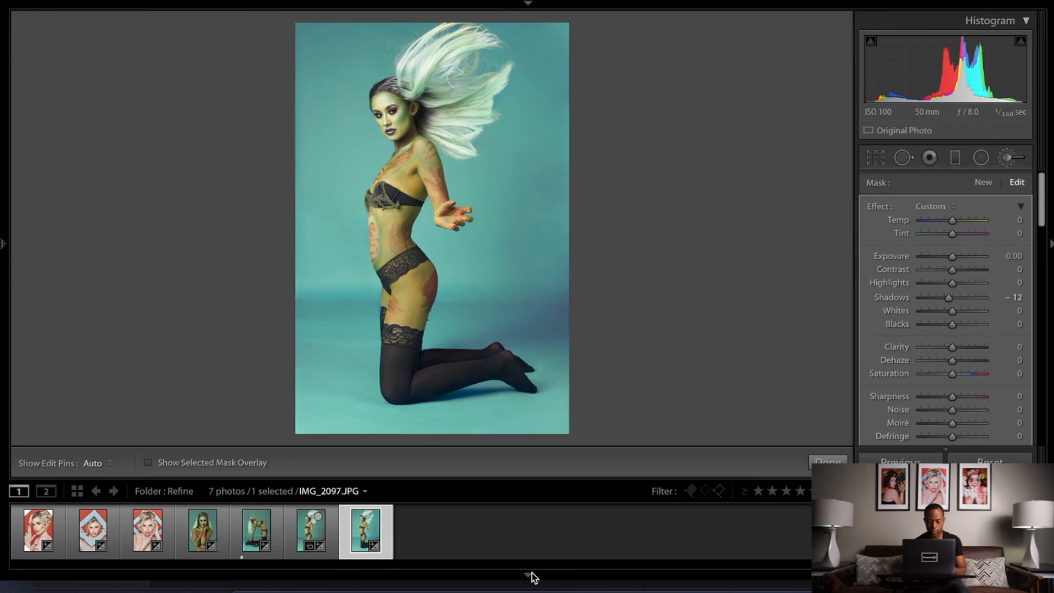
pyautogui.click(529, 578)
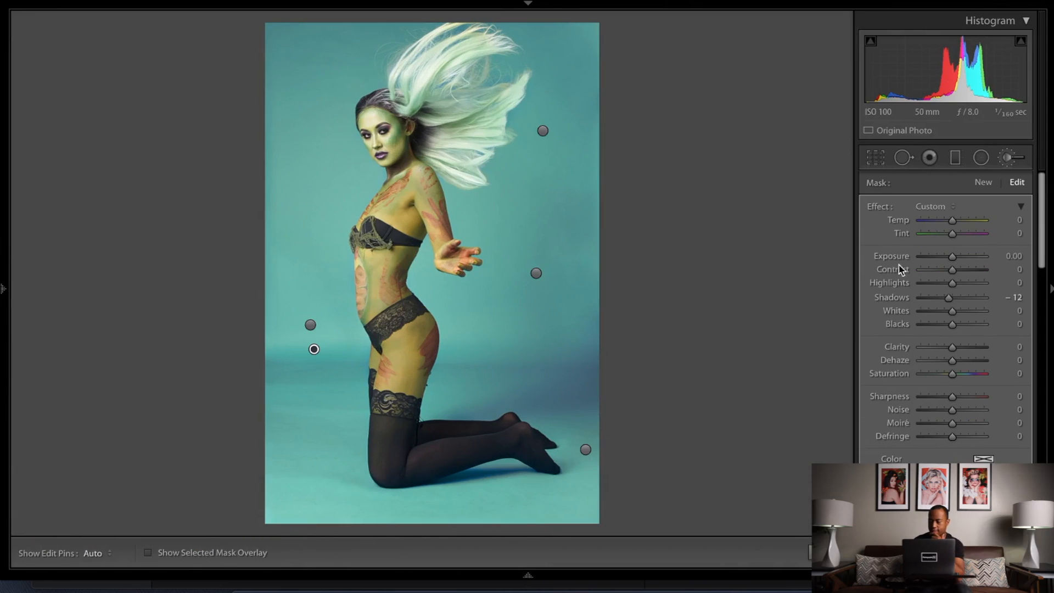
# - Add another Adjustment Brush mask near the model's head with Shadows reset to 0 and Highlights at -19, and close the brush
pyautogui.click(983, 182)
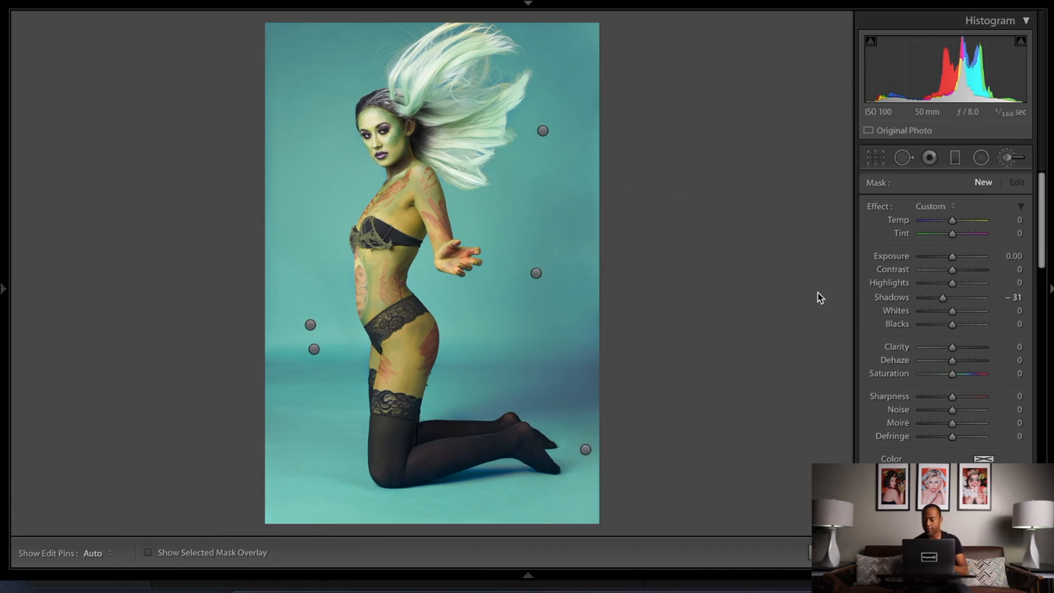
pyautogui.click(375, 124)
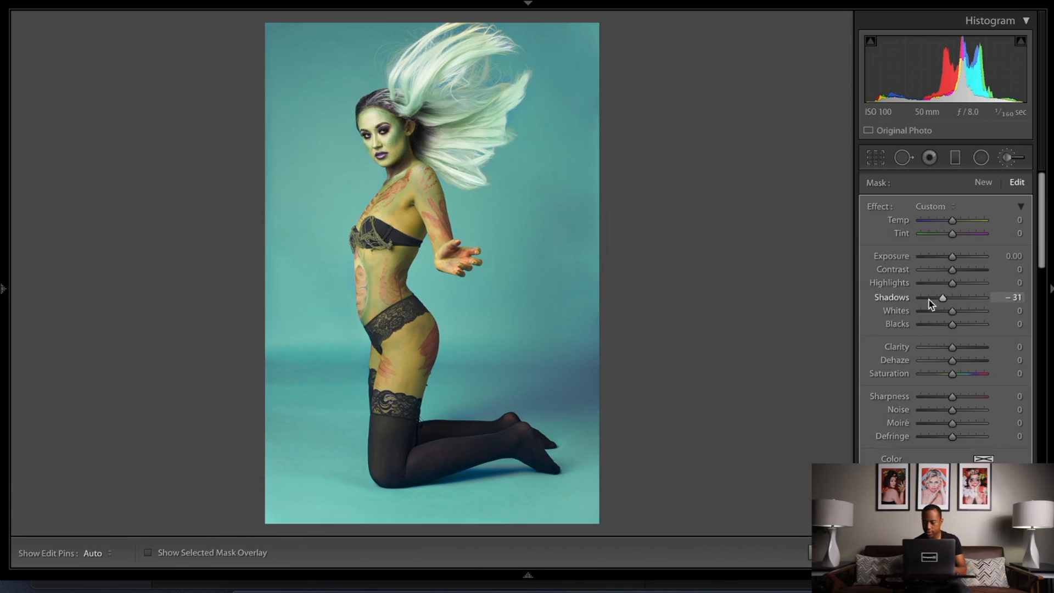
pyautogui.doubleClick(942, 299)
pyautogui.moveTo(956, 282); pyautogui.dragTo(951, 286)
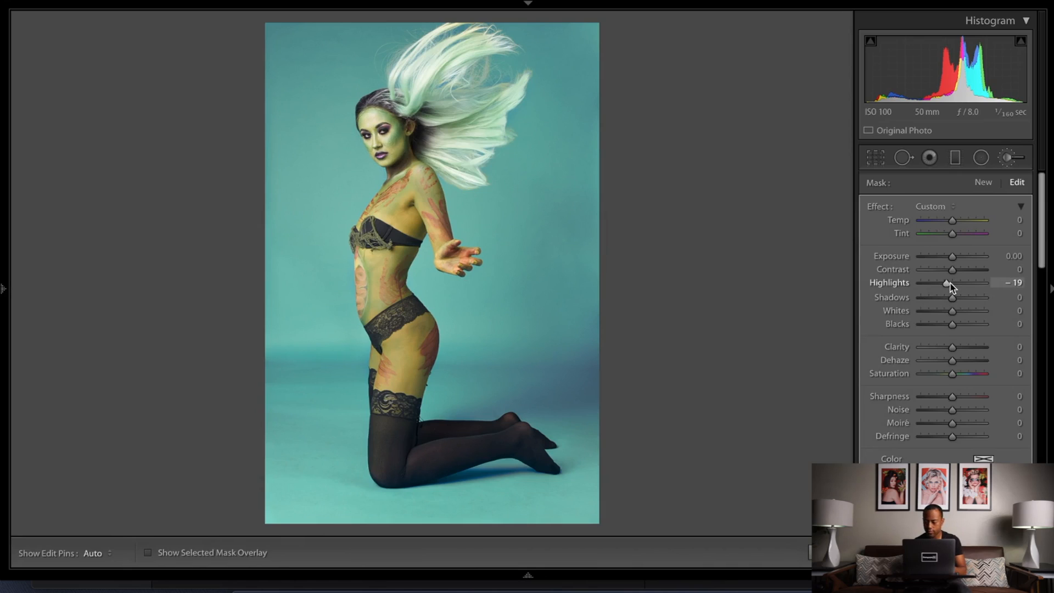
pyautogui.click(1007, 160)
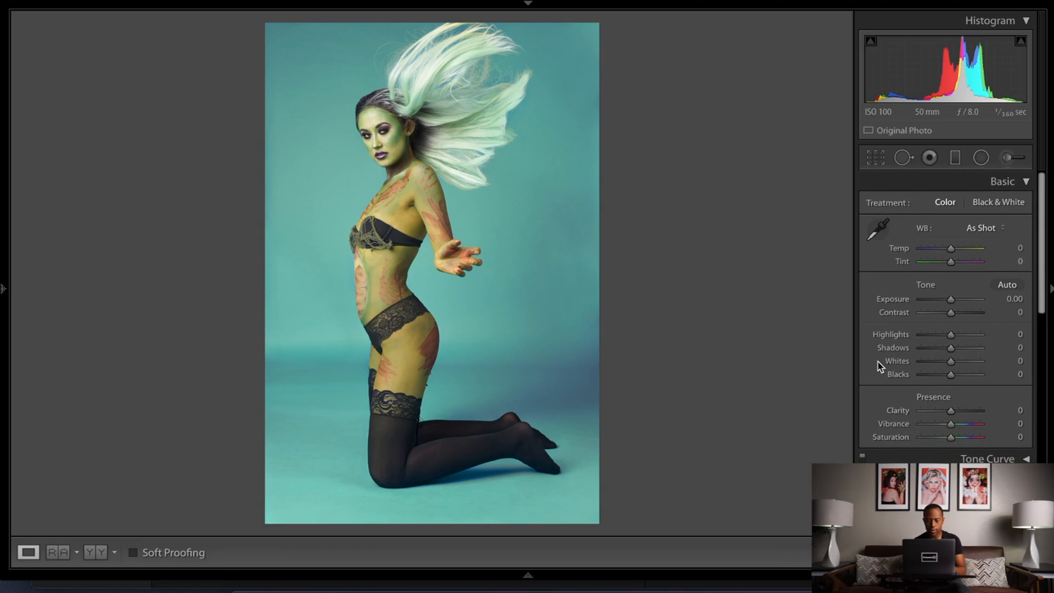
# - Compare the photo before and after, and raise its overall Contrast to 10 and finally to 15
pyautogui.press('\\')
pyautogui.press('\\')
pyautogui.click(1010, 312)
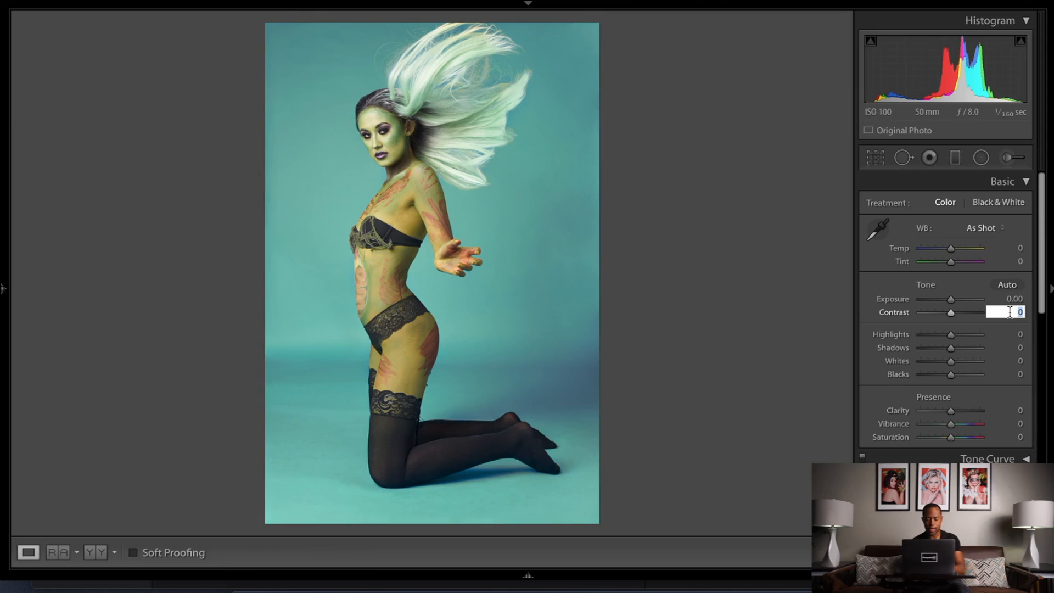
pyautogui.press('Return')
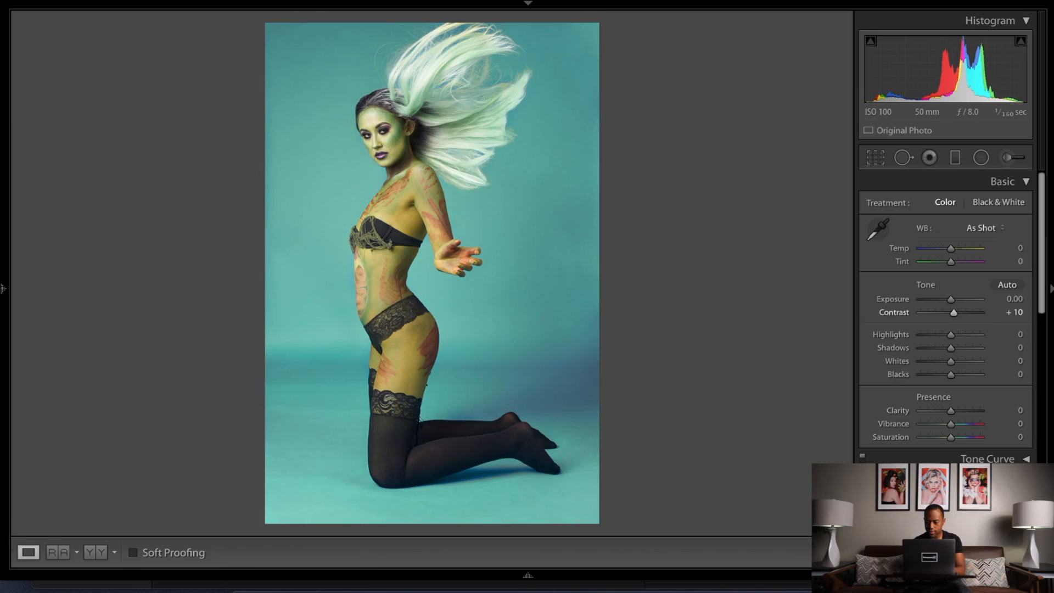
pyautogui.click(1009, 312)
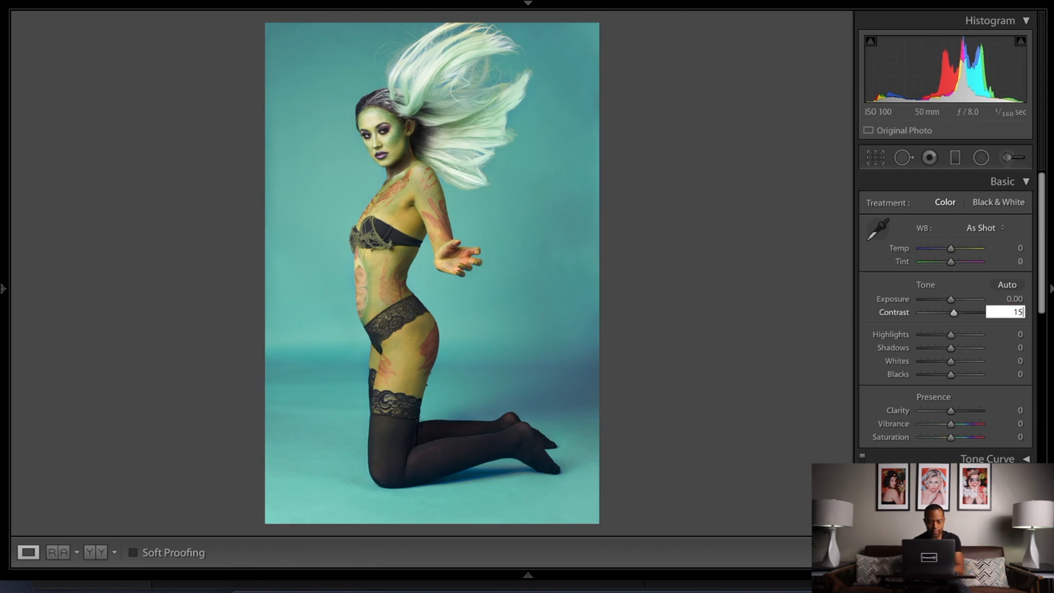
pyautogui.press('Return')
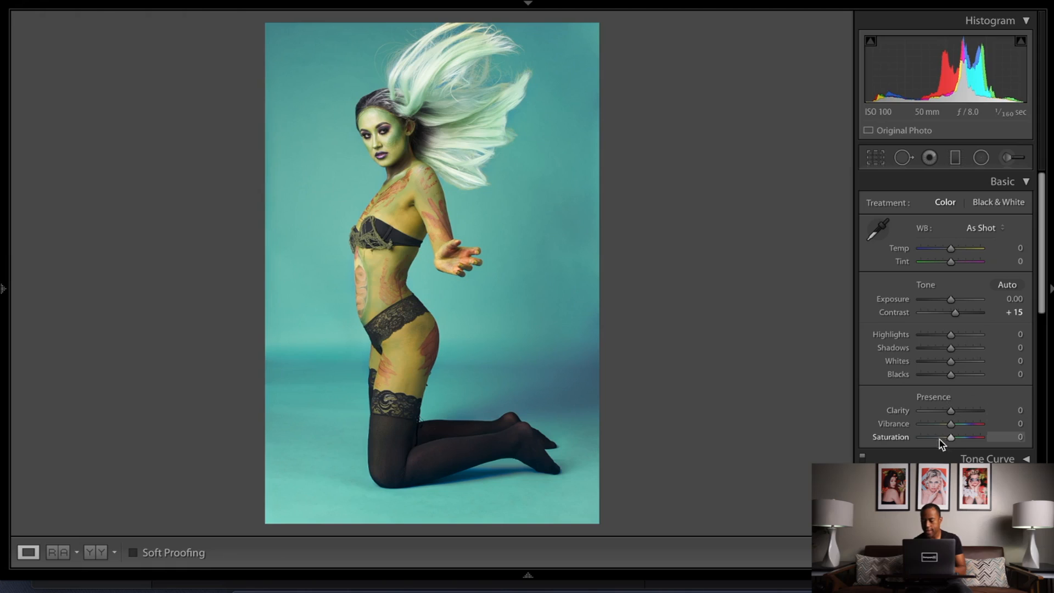
# - Set the photo's Vibrance to -5 and Saturation to -5
pyautogui.click(1008, 313)
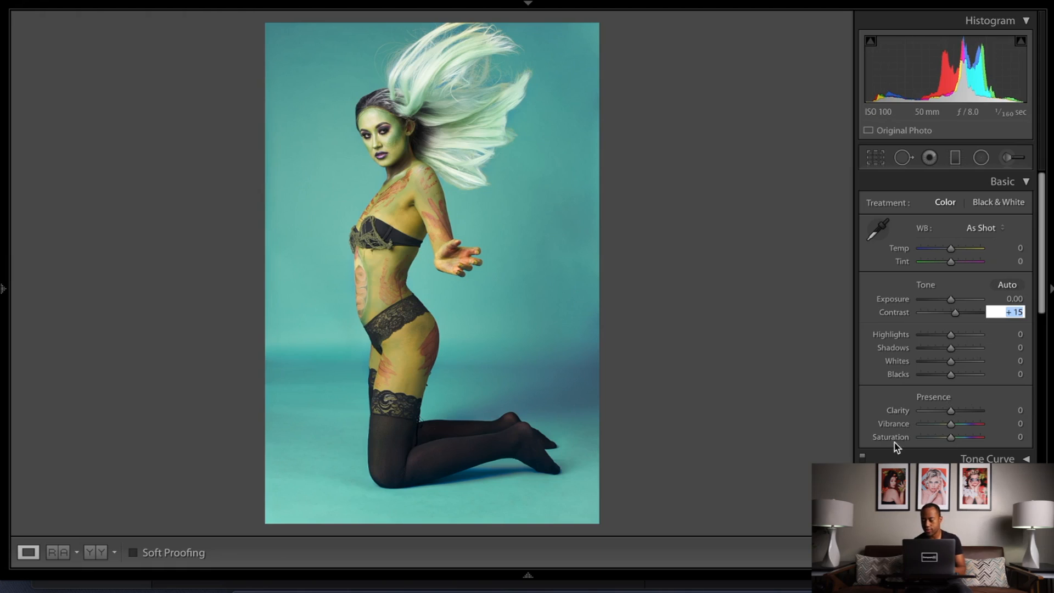
pyautogui.click(1015, 443)
pyautogui.click(1019, 425)
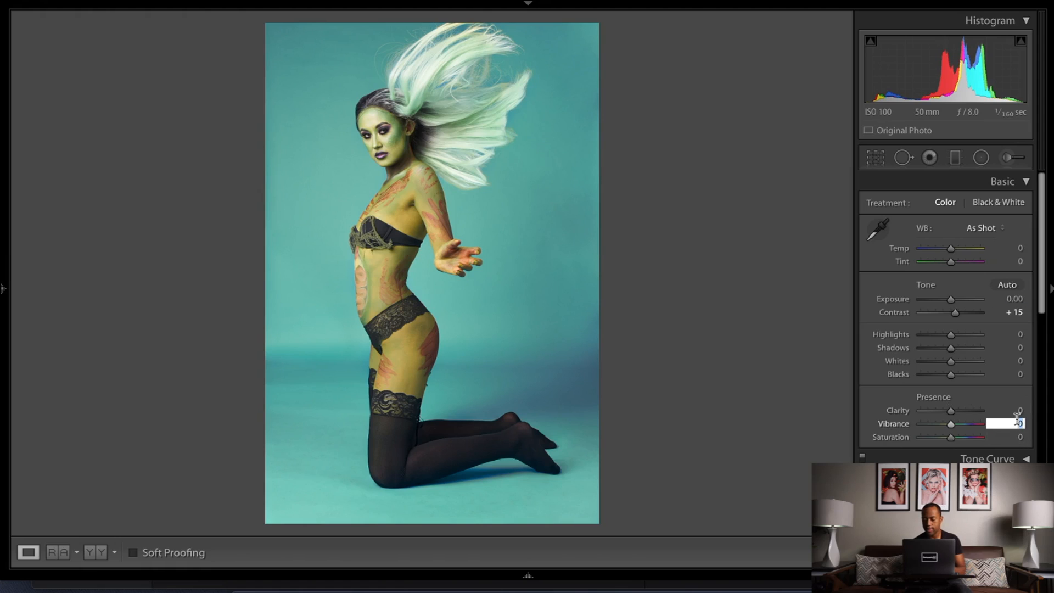
pyautogui.write('-5')
pyautogui.press('Return')
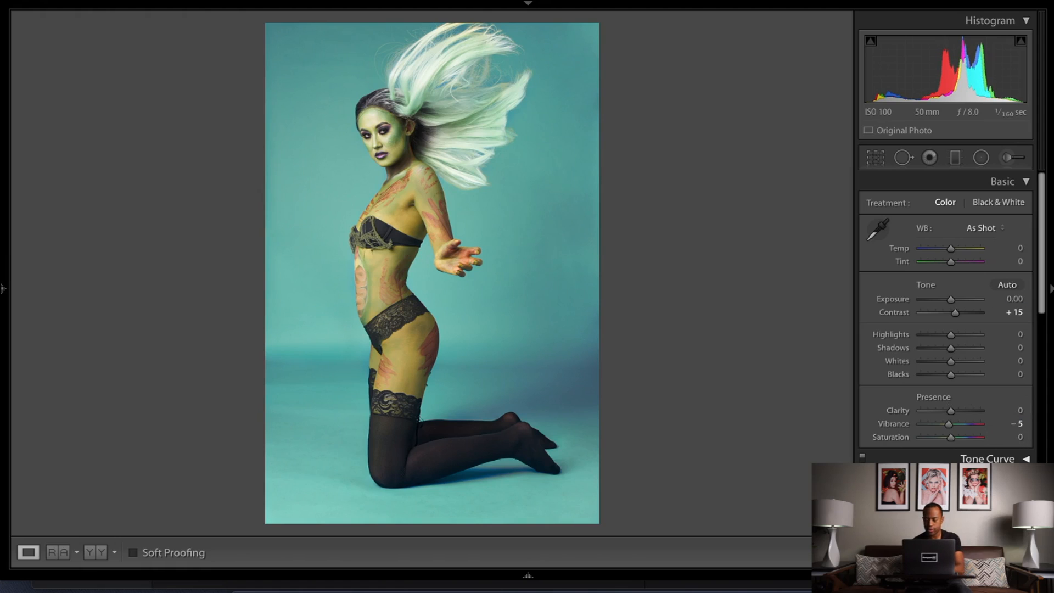
pyautogui.click(1021, 436)
pyautogui.write('-5')
pyautogui.press('Return')
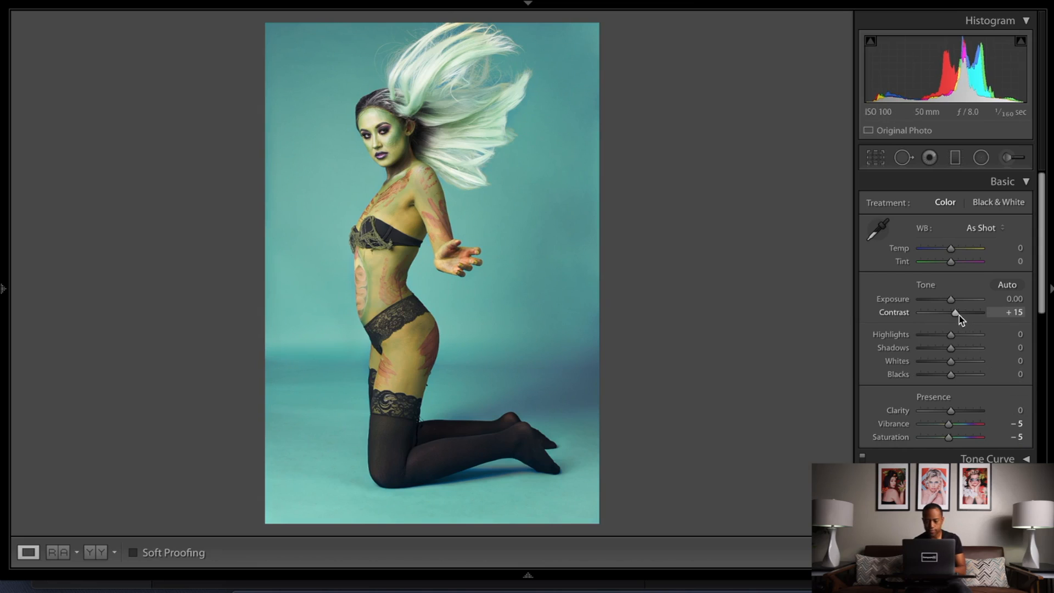
# - Compare the original and edited photo, cycling the Before & After layouts and ending with full side-by-side views
pyautogui.press('\\')
pyautogui.press('\\')
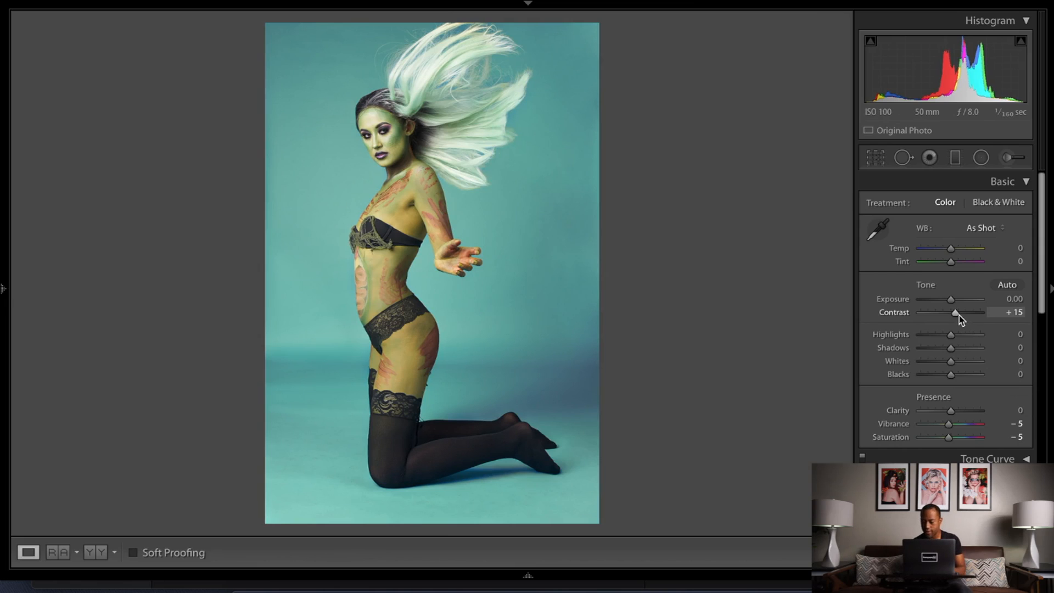
pyautogui.click(95, 552)
pyautogui.click(96, 552)
pyautogui.click(96, 552)
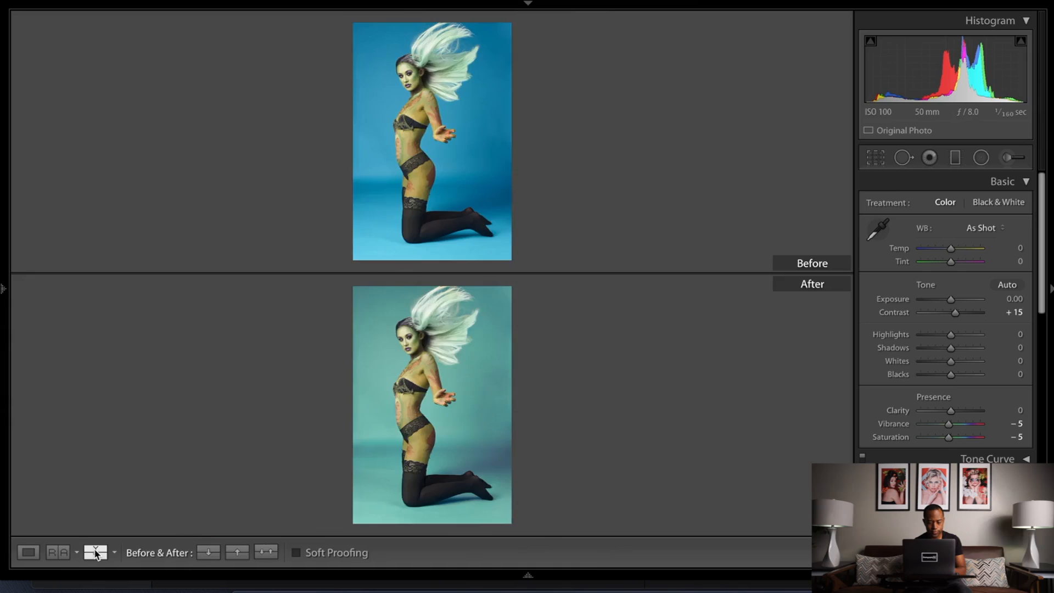
pyautogui.click(95, 552)
pyautogui.click(96, 552)
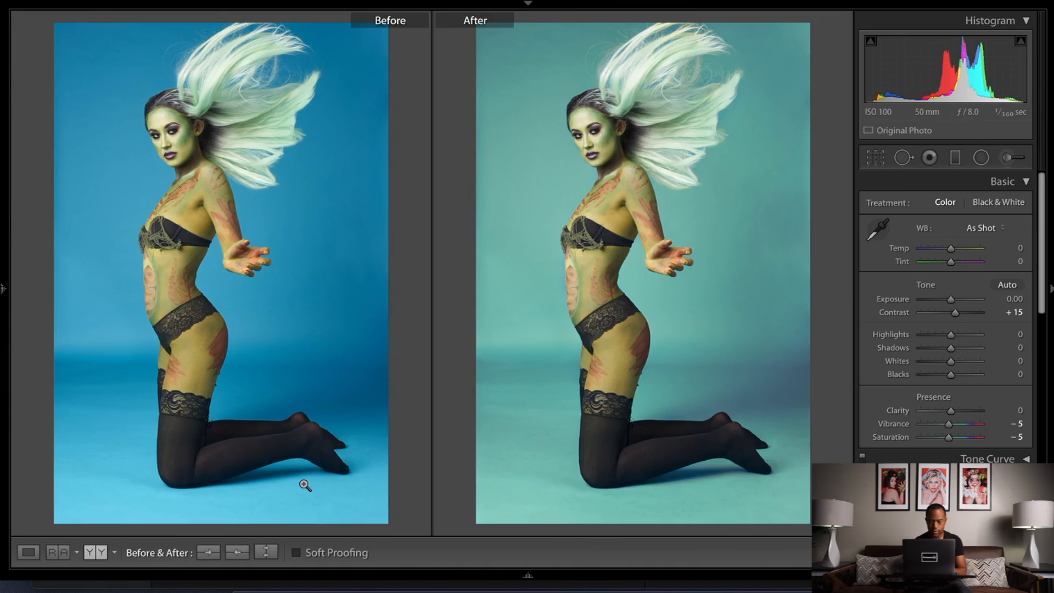
# - Bring back the filmstrip and create a virtual copy of IMG_2097.JPG
pyautogui.click(527, 575)
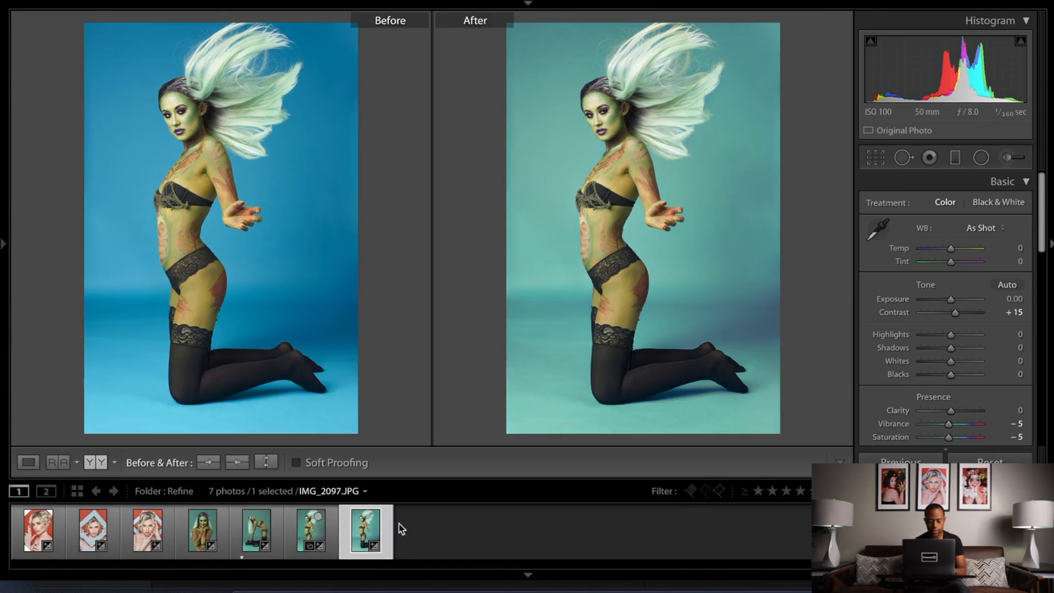
pyautogui.rightClick(364, 528)
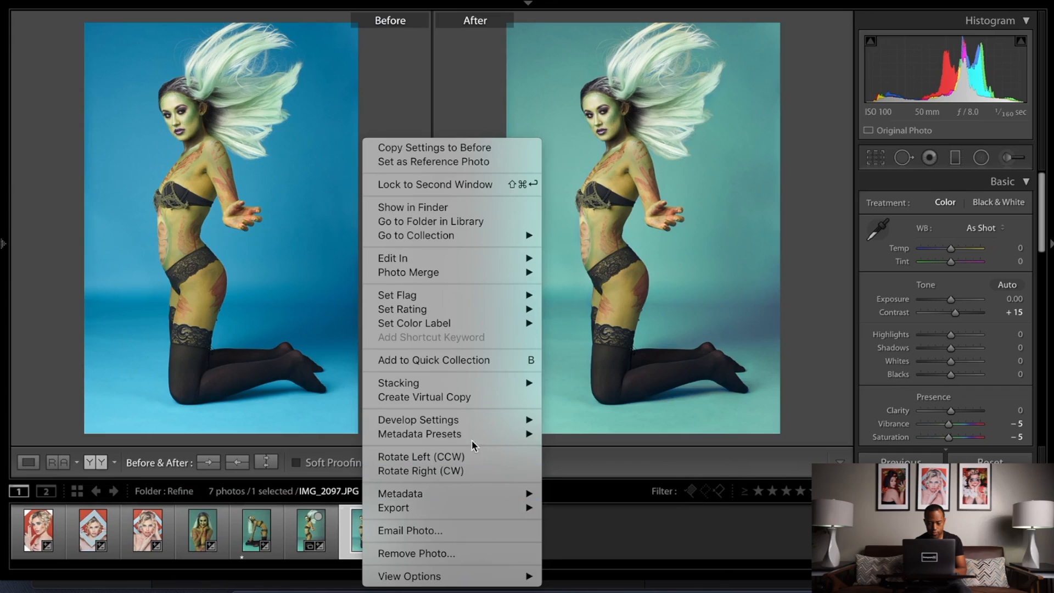
pyautogui.click(493, 400)
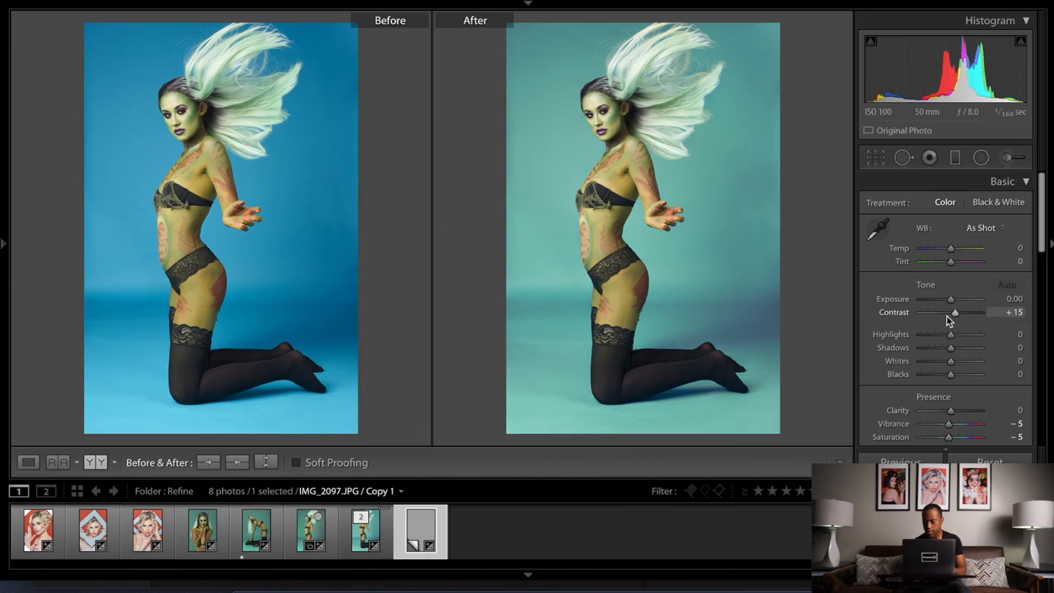
# - Reset the virtual copy's Contrast, Vibrance and Saturation to 0
pyautogui.doubleClick(952, 314)
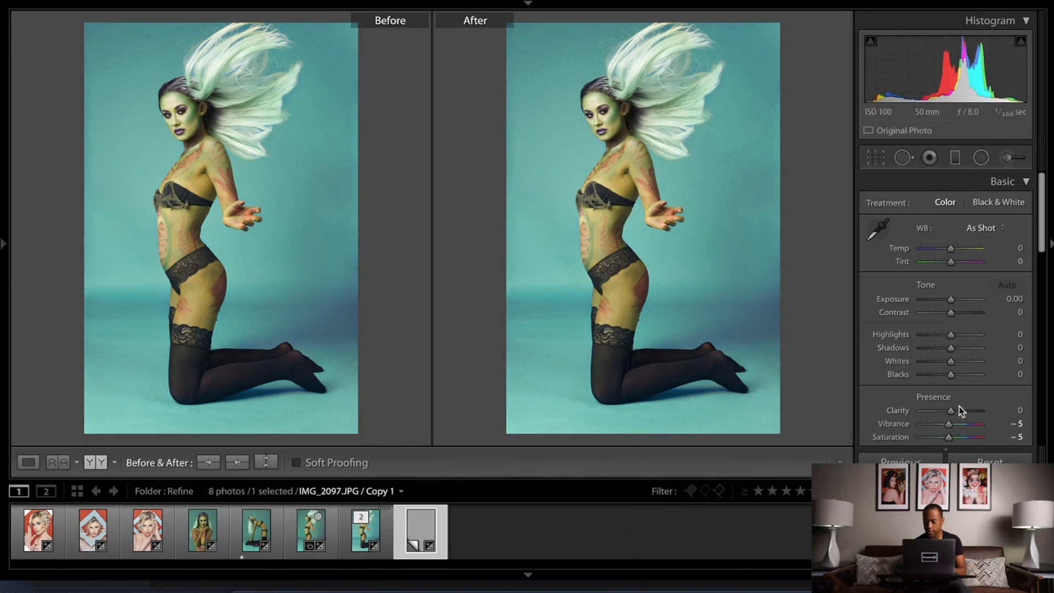
pyautogui.doubleClick(950, 423)
pyautogui.doubleClick(951, 438)
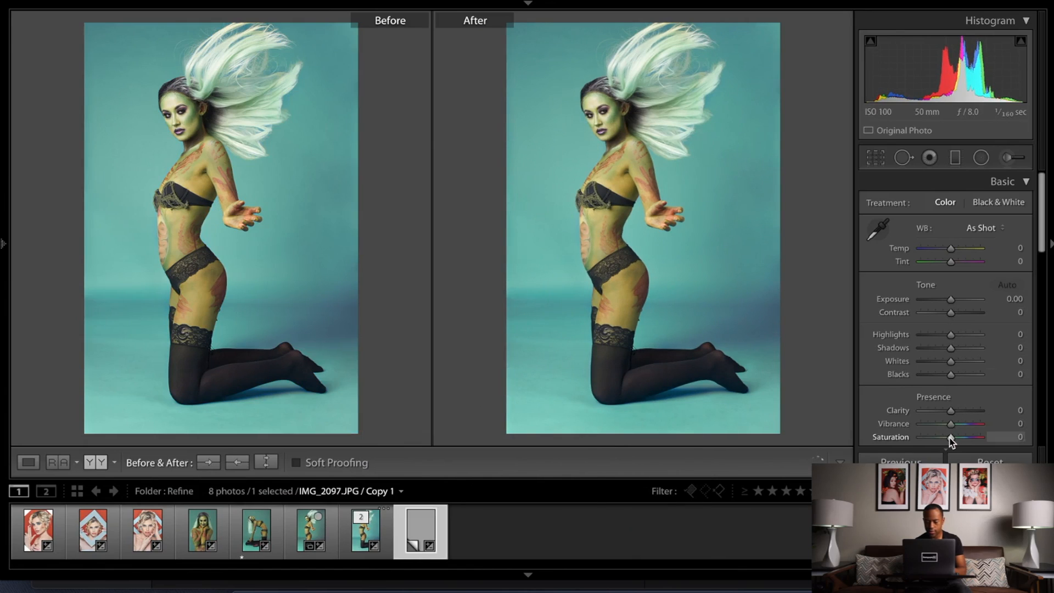
# - Switch between IMG_2097.JPG and its virtual copy to compare them, collapsing and expanding their stack
pyautogui.click(371, 537)
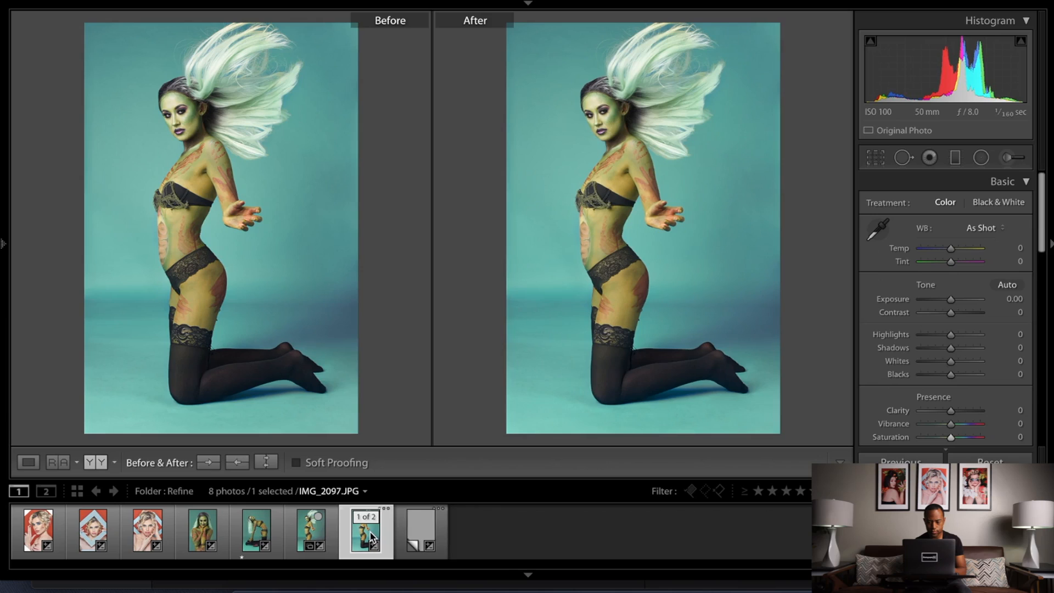
pyautogui.click(419, 535)
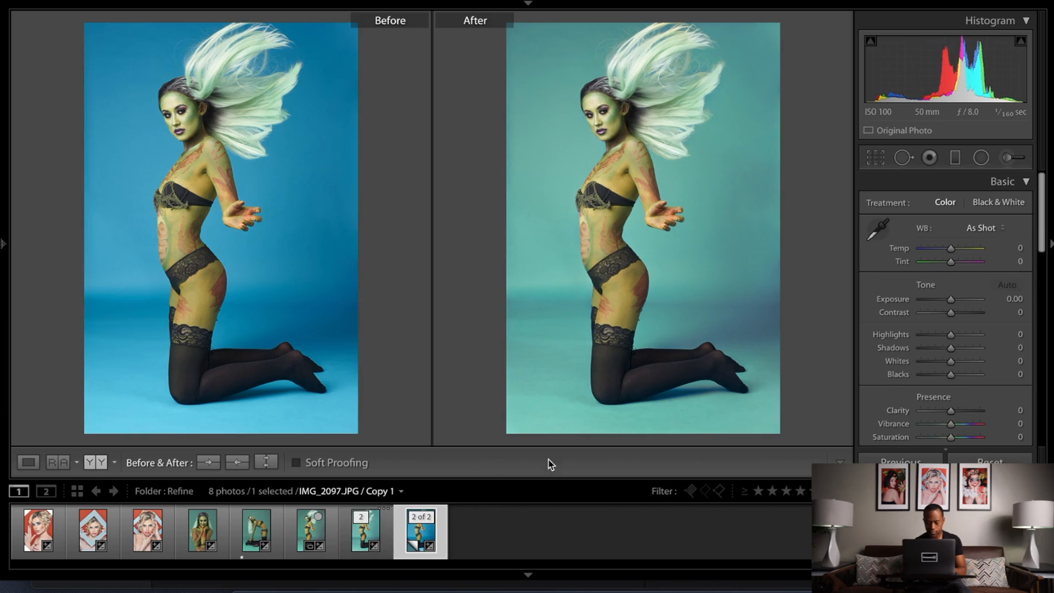
pyautogui.click(376, 517)
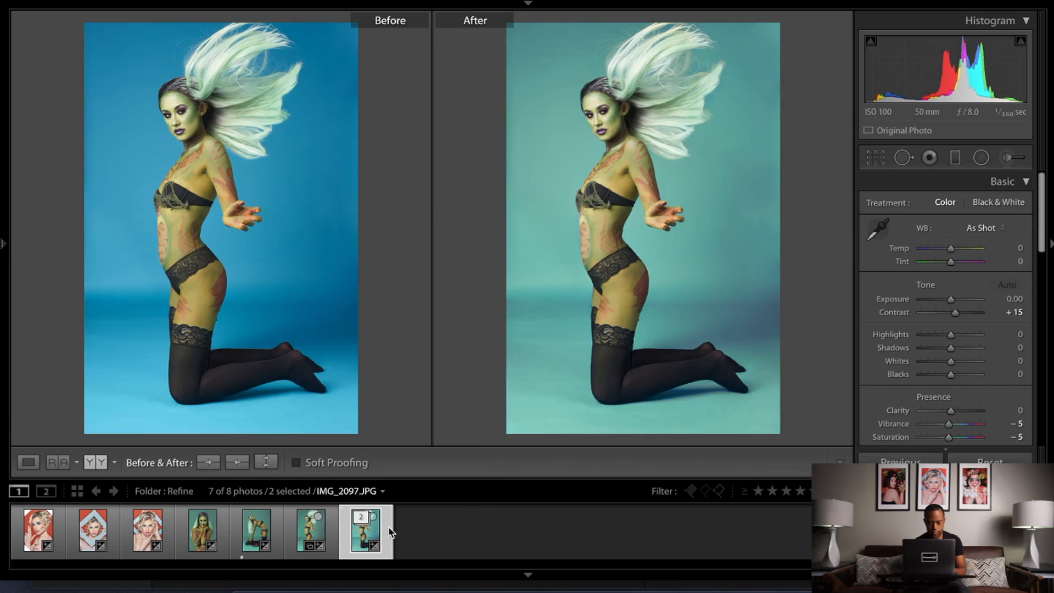
pyautogui.click(362, 517)
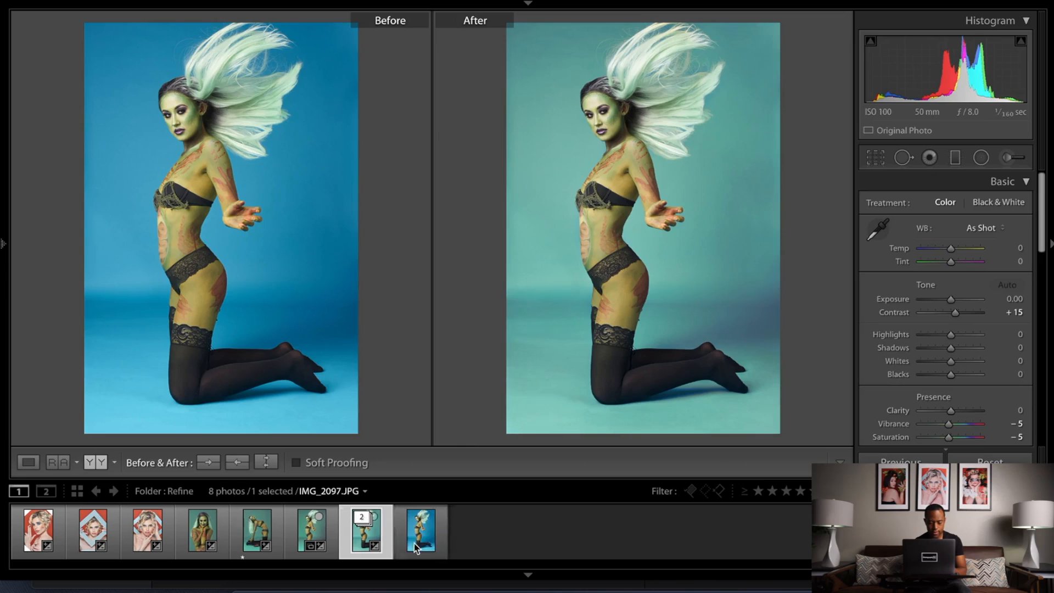
# - Compare IMG_2097.JPG with its virtual copy, examining the copy's face and upper body up close in the Before and After views
pyautogui.click(418, 539)
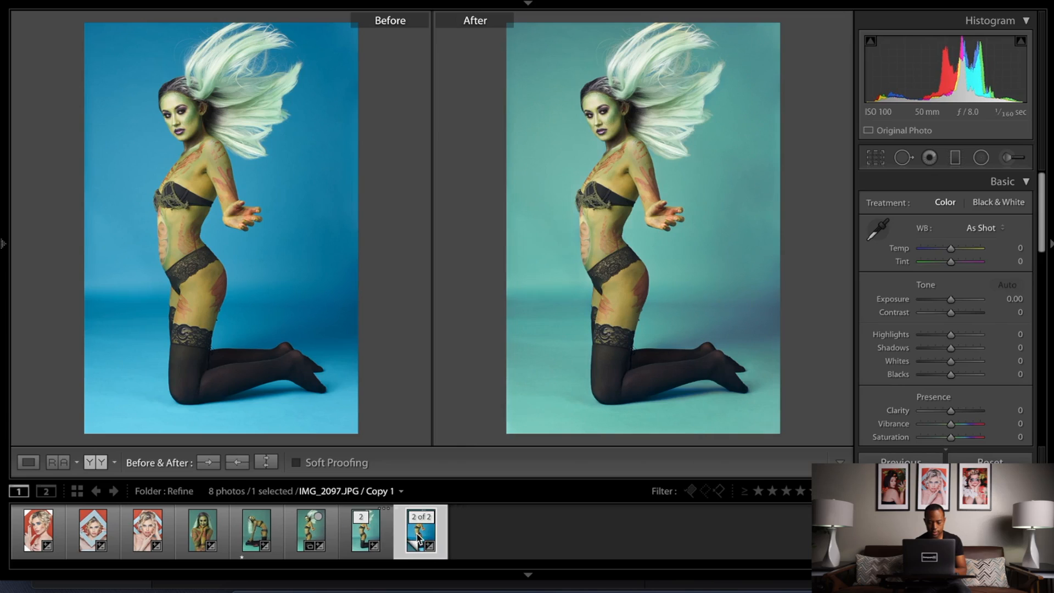
pyautogui.click(373, 522)
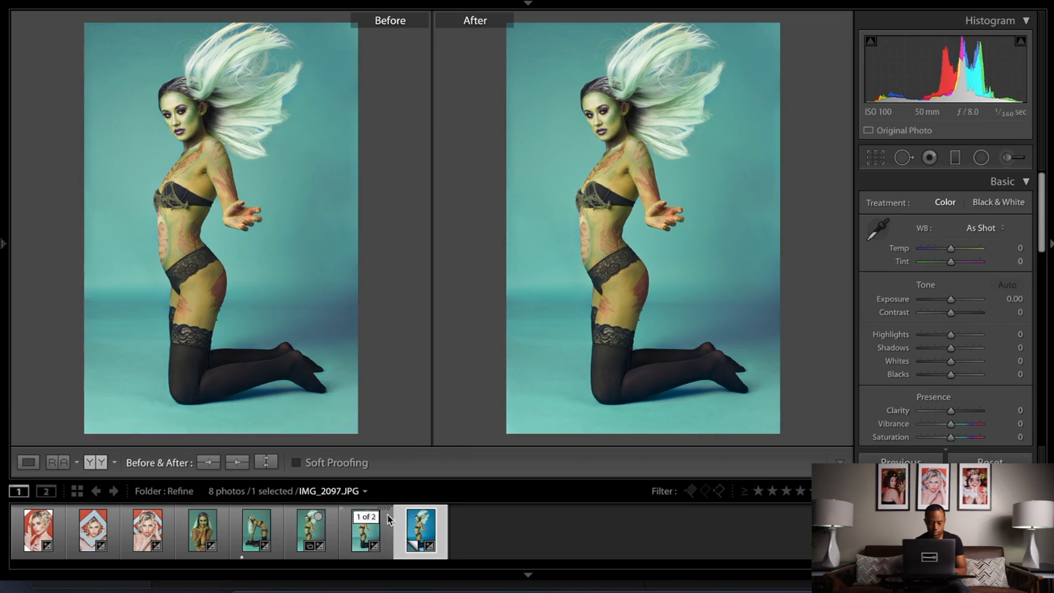
pyautogui.click(415, 532)
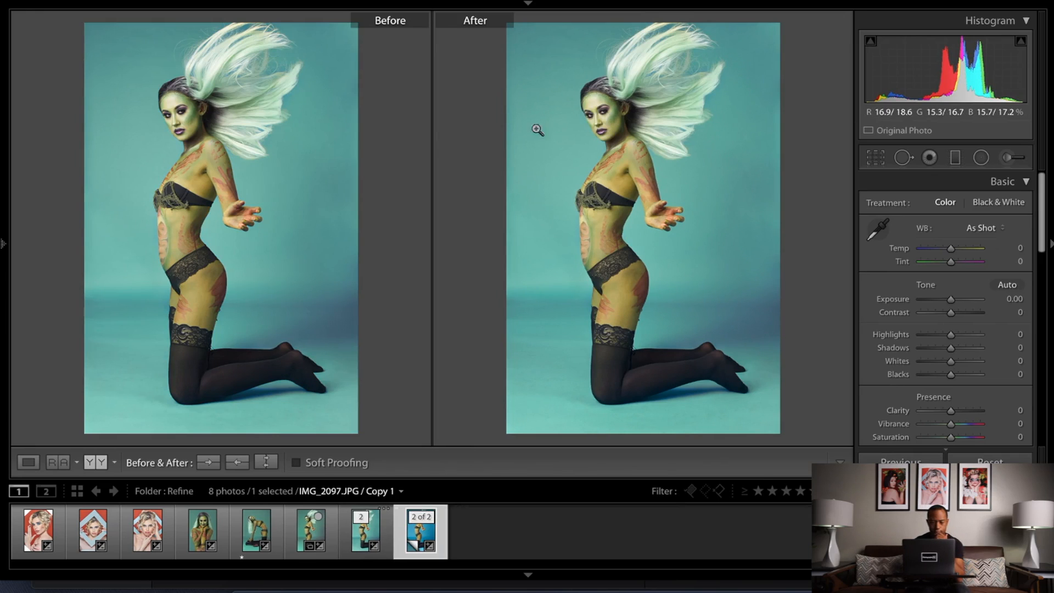
pyautogui.click(197, 134)
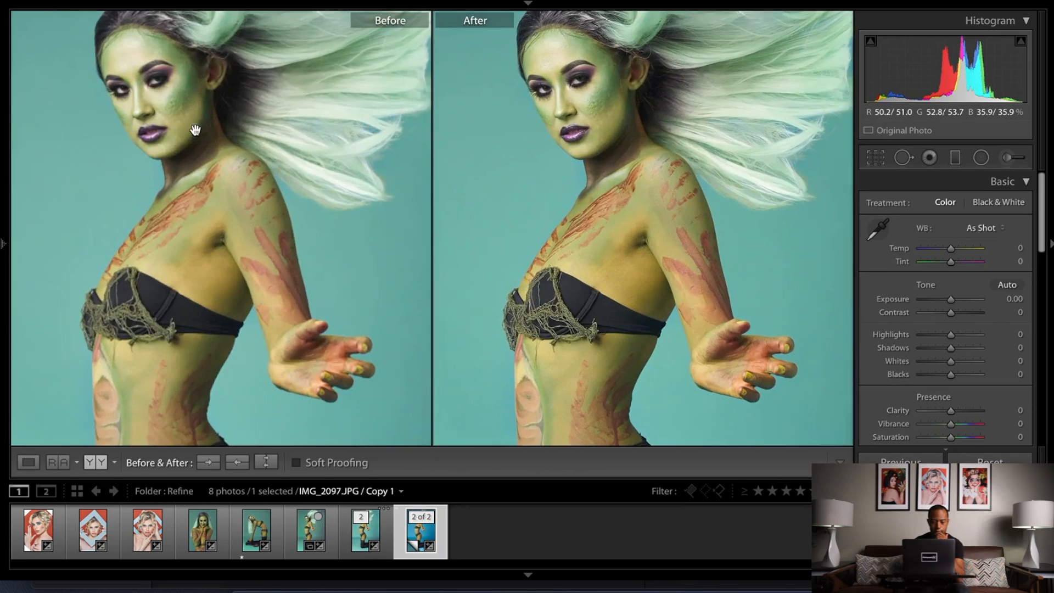
pyautogui.click(345, 126)
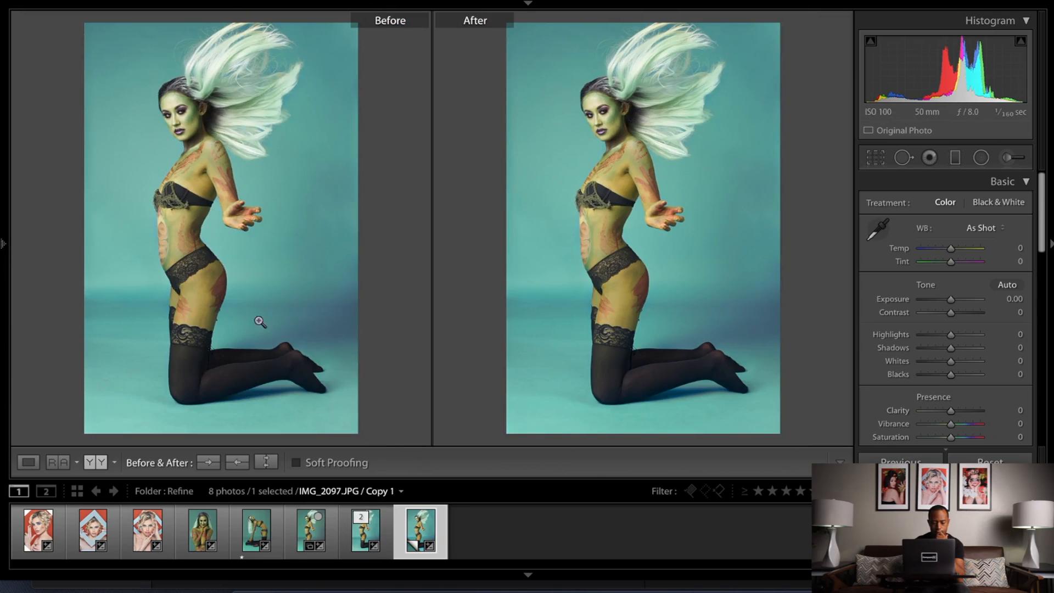
pyautogui.click(163, 129)
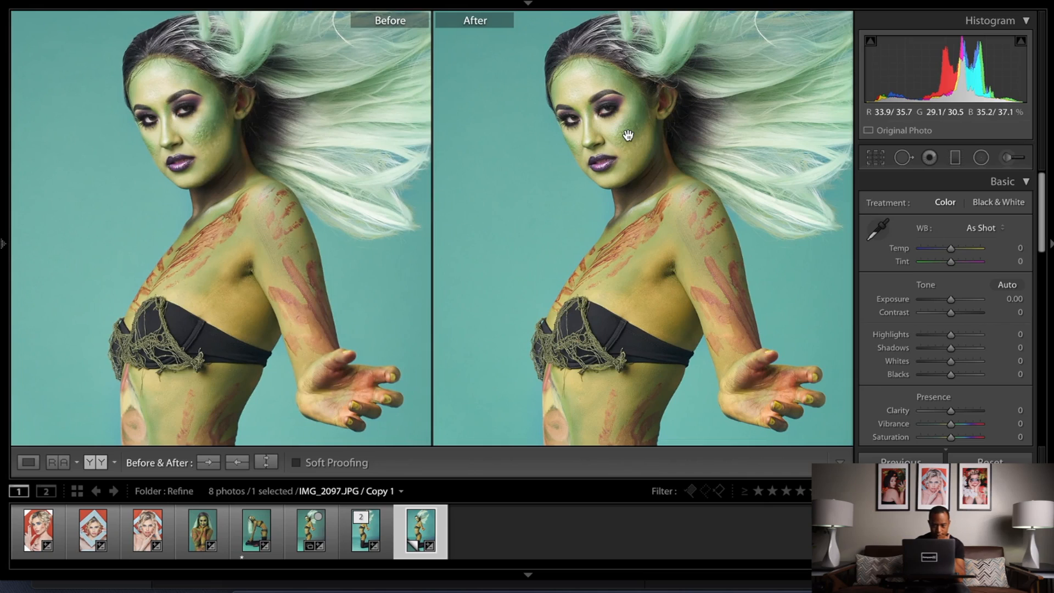
pyautogui.click(639, 186)
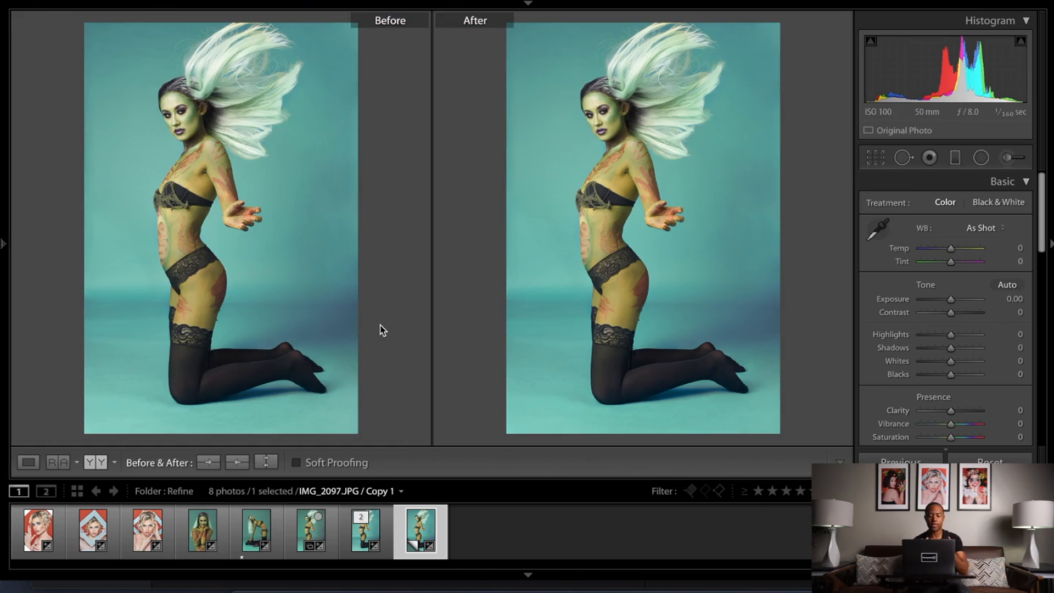
# - View IMG_2090.JPG and IMG_2097.JPG in turn to compare their teal backgrounds
pyautogui.rightClick(413, 528)
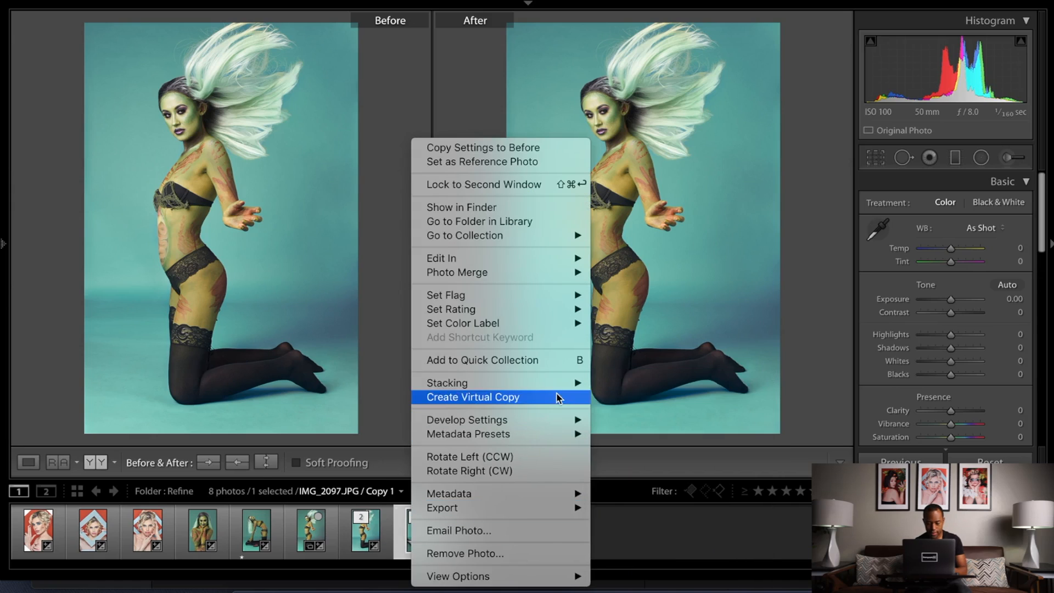
pyautogui.click(371, 542)
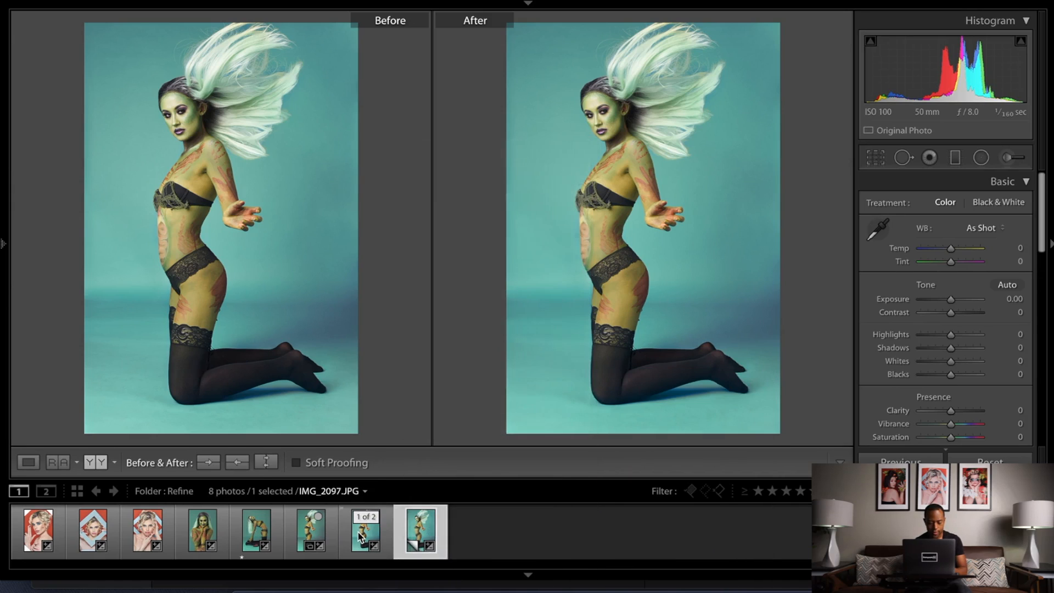
pyautogui.click(305, 535)
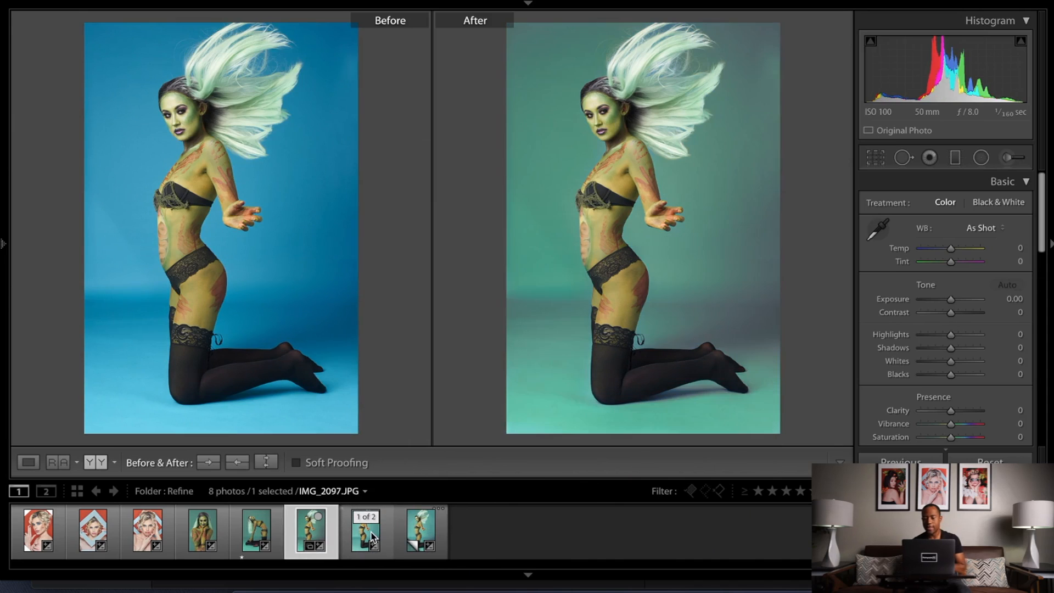
pyautogui.click(372, 537)
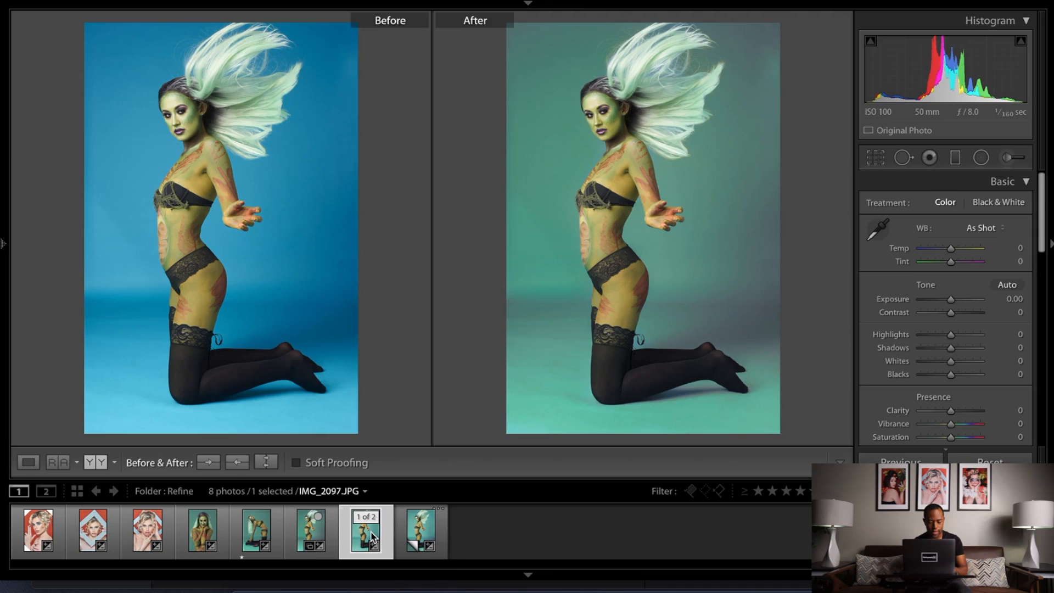
# - Remove the virtual copy of IMG_2097.JPG from the folder
pyautogui.click(414, 530)
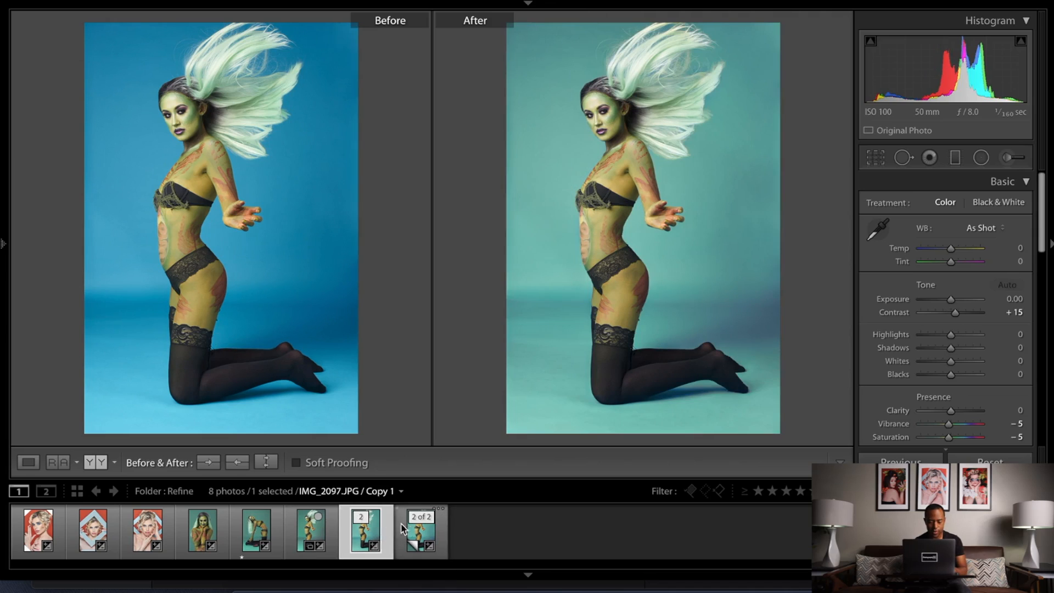
pyautogui.rightClick(414, 530)
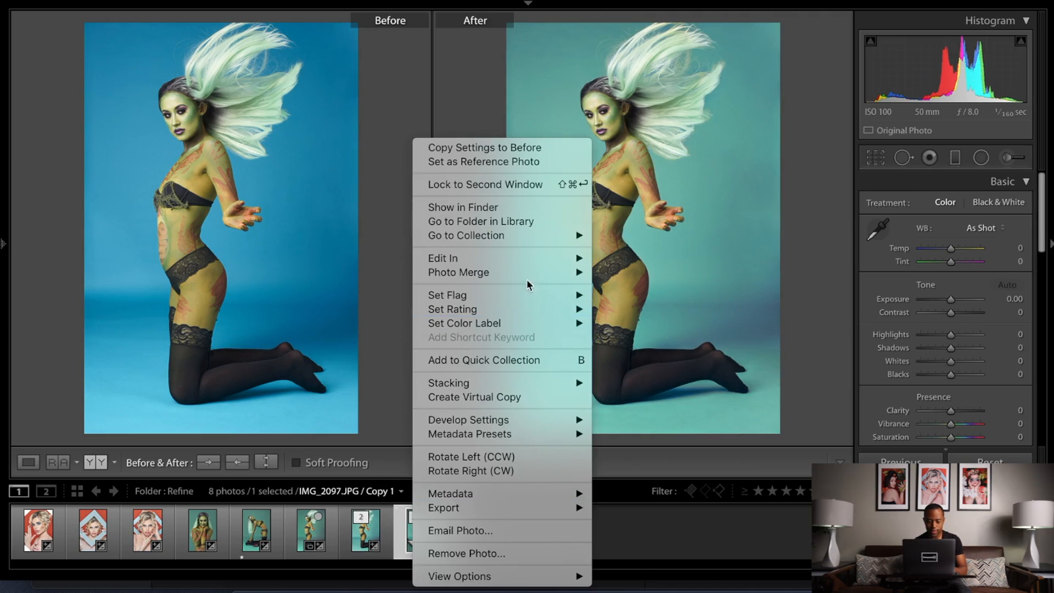
pyautogui.click(486, 545)
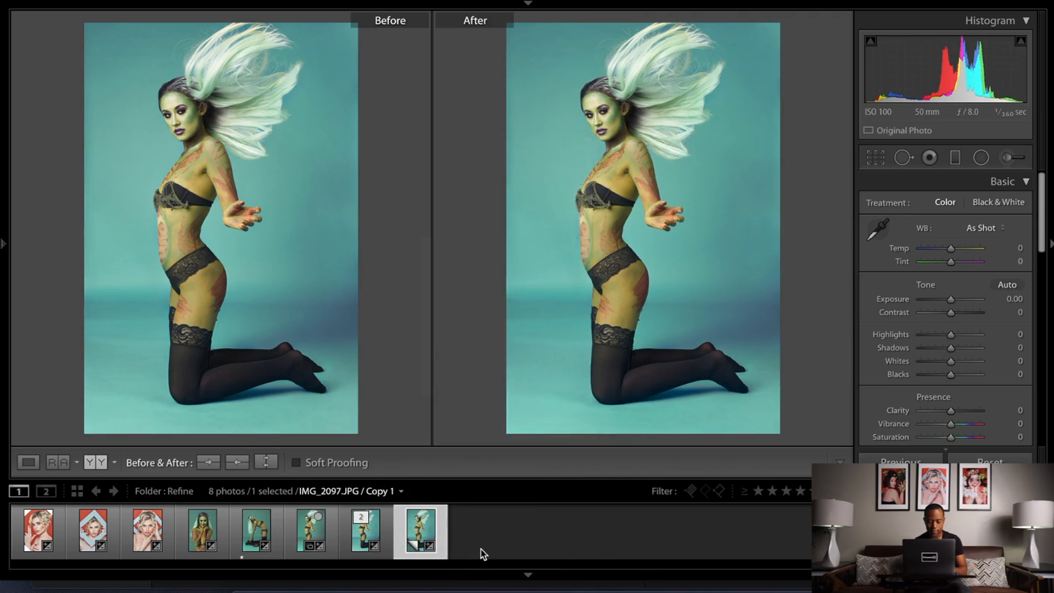
pyautogui.click(650, 197)
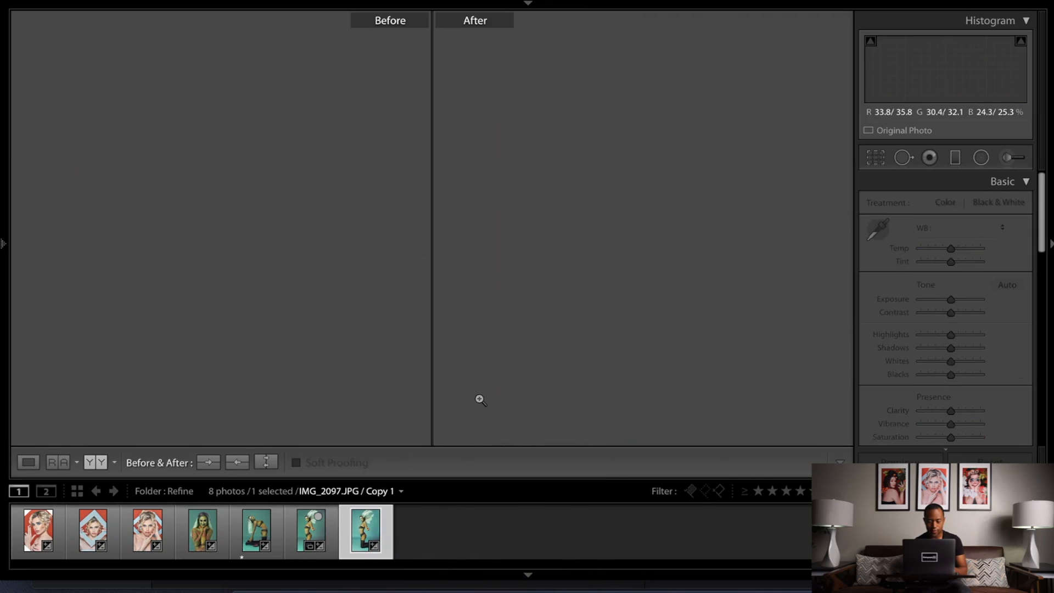
# - Switch back and forth between IMG_2090.JPG and IMG_2097.JPG to compare their edits, ending on IMG_2097.JPG
pyautogui.click(319, 543)
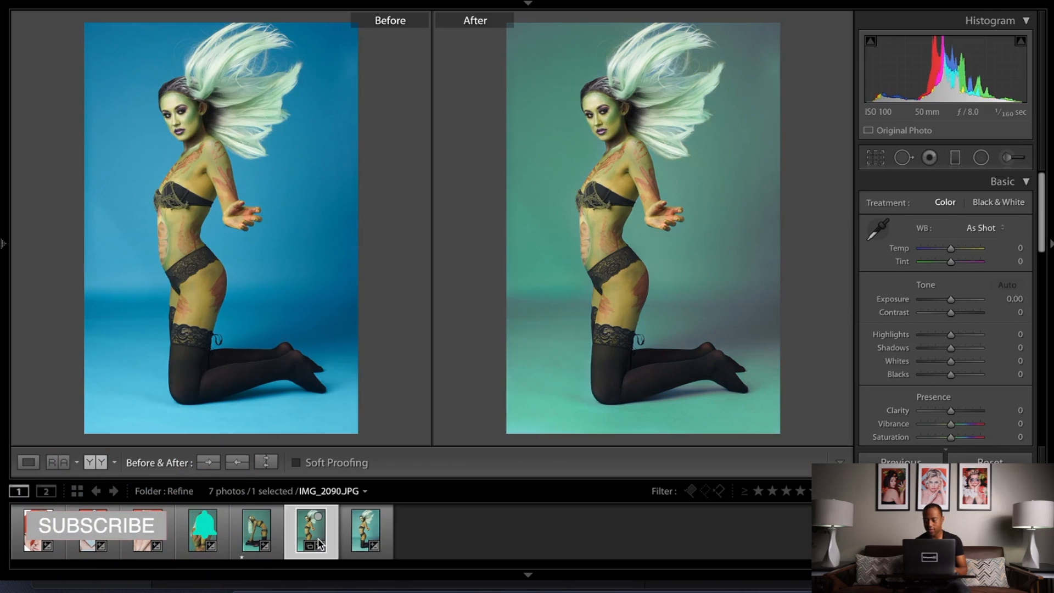
pyautogui.press('Right')
pyautogui.press('Left')
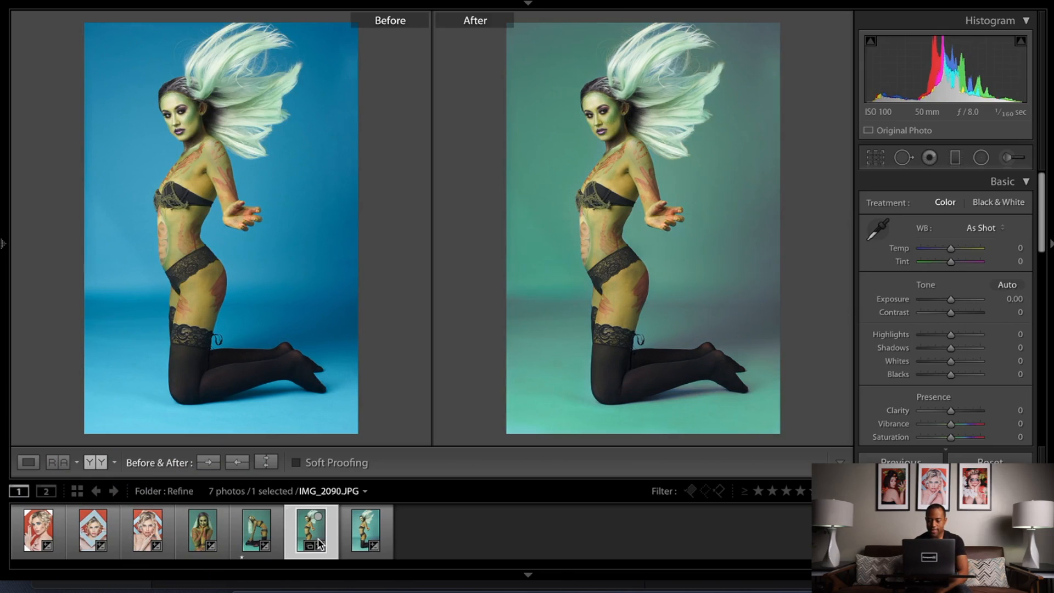
pyautogui.press('Right')
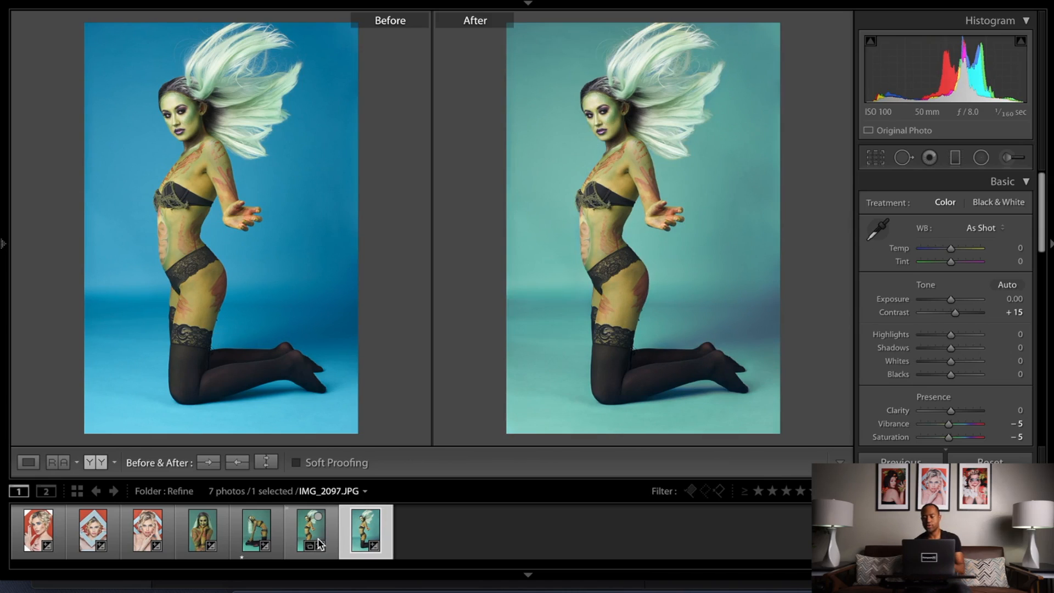
# - Set IMG_2097.JPG's Contrast to +24 and Highlights to −24, and go back to IMG_2090.JPG for comparison
pyautogui.moveTo(956, 314); pyautogui.dragTo(946, 338)
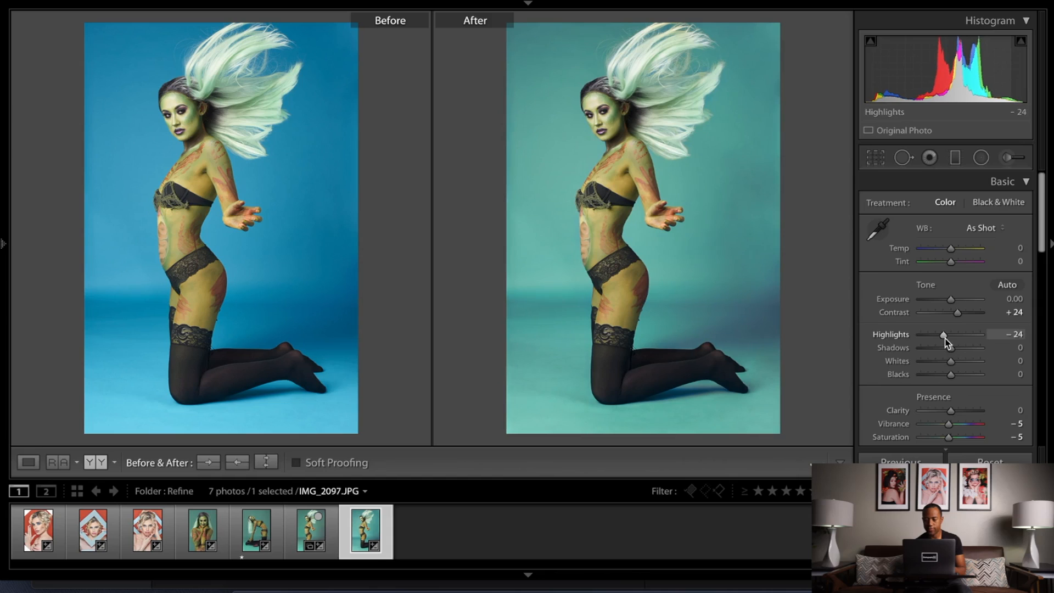
pyautogui.press('Left')
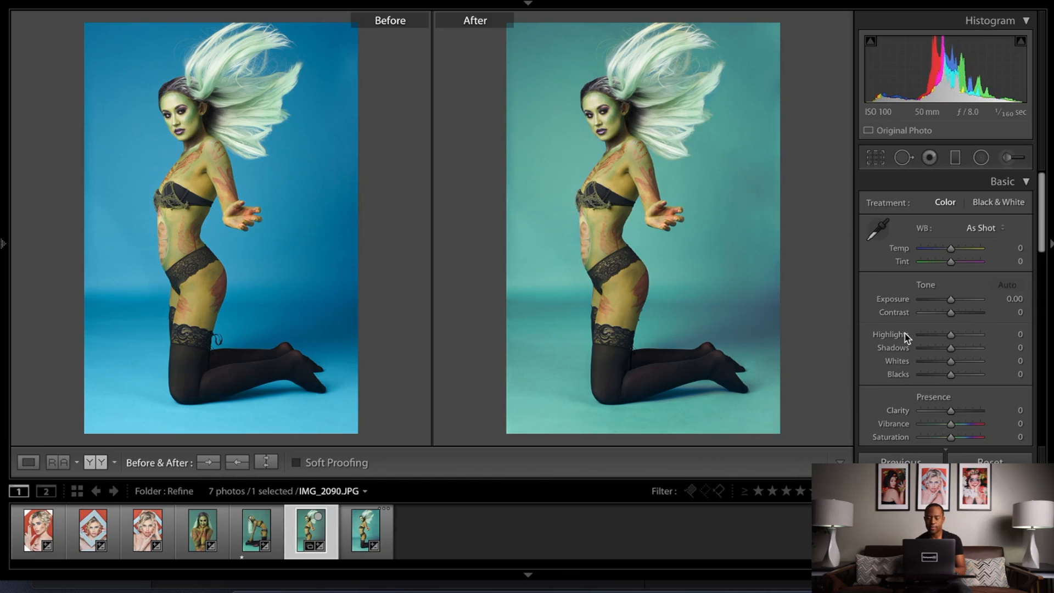